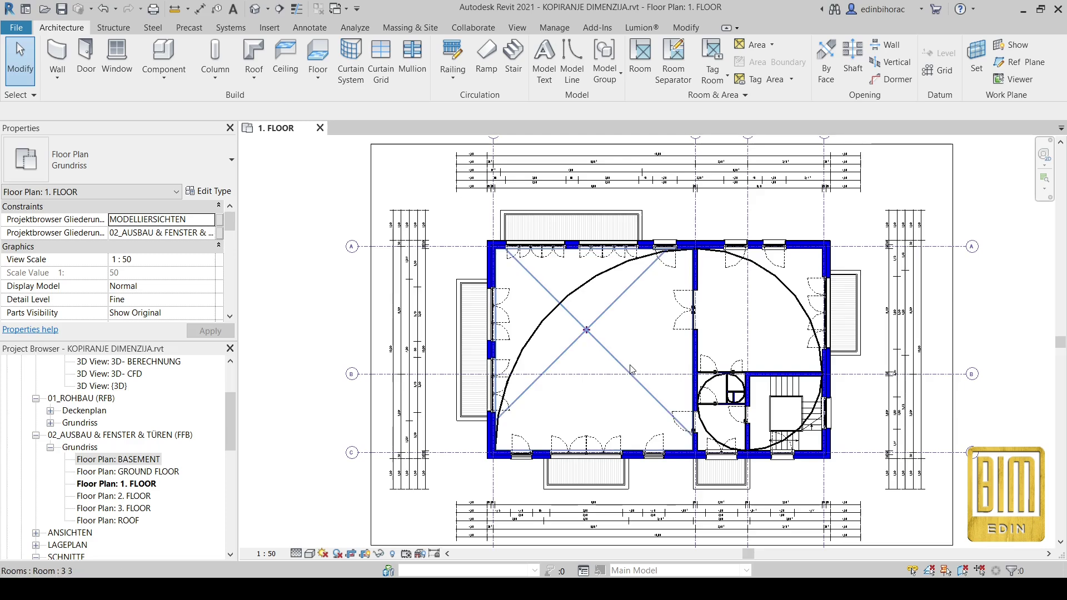
- Open the 2. FLOOR floor plan and examine its walls and surroundings for dimensions
{"action": "left_click", "coordinate": [123, 496]}
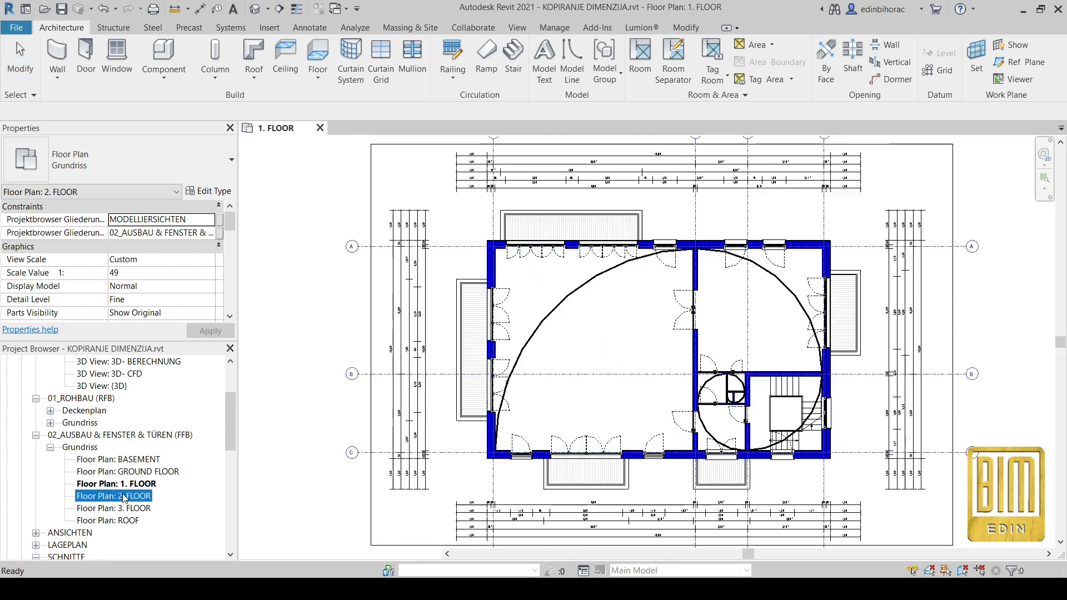
{"action": "scroll", "coordinate": [613, 377], "scroll_direction": "up", "scroll_amount": 2}
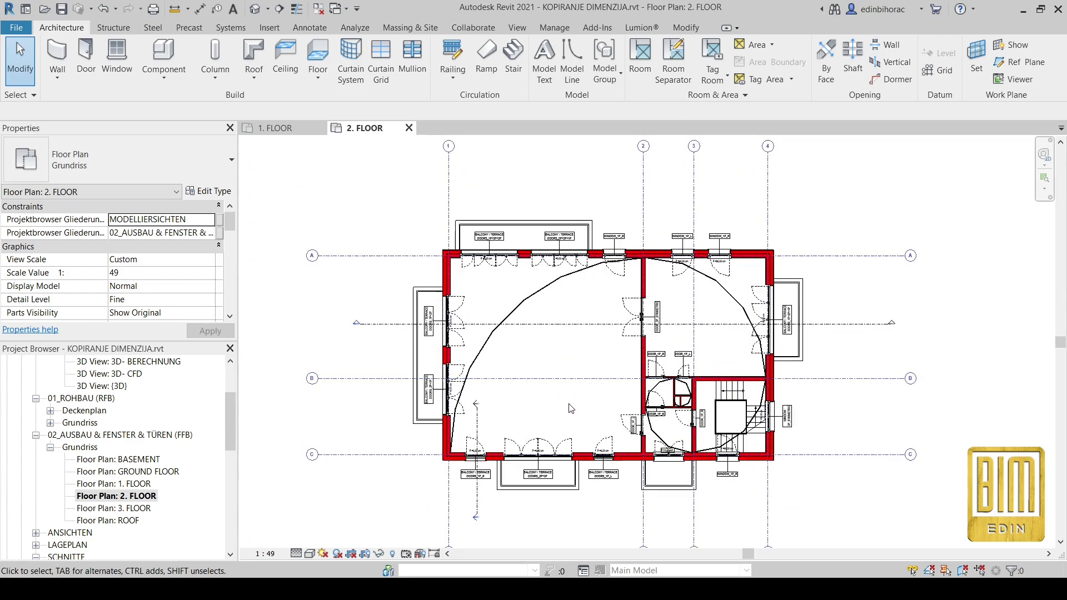
{"action": "scroll", "coordinate": [587, 322], "scroll_direction": "up", "scroll_amount": 2}
{"action": "scroll", "coordinate": [586, 323], "scroll_direction": "up", "scroll_amount": 1}
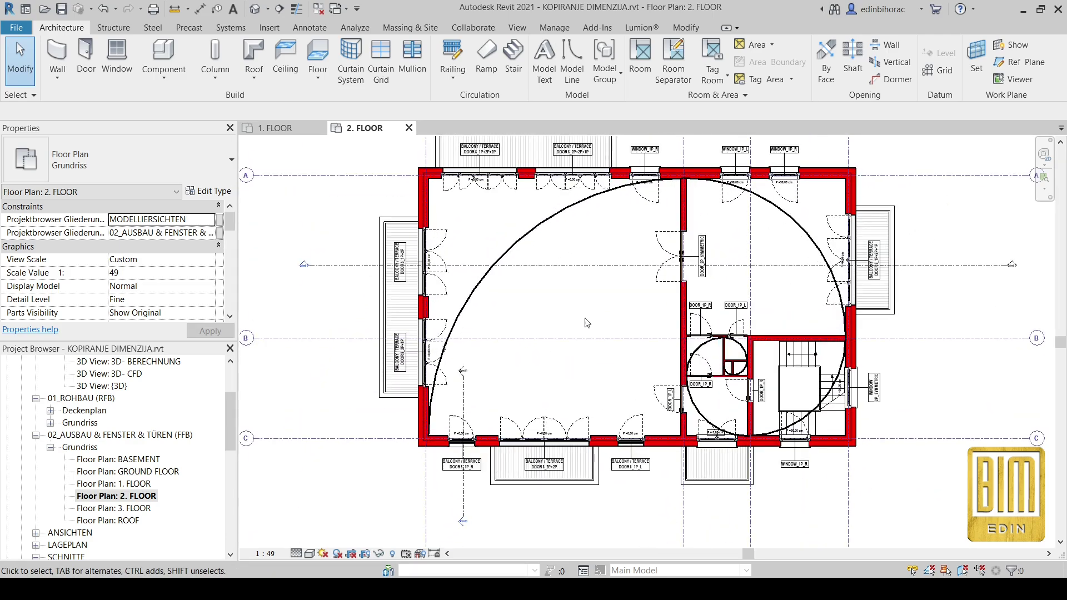
{"action": "scroll", "coordinate": [608, 276], "scroll_direction": "down", "scroll_amount": 1}
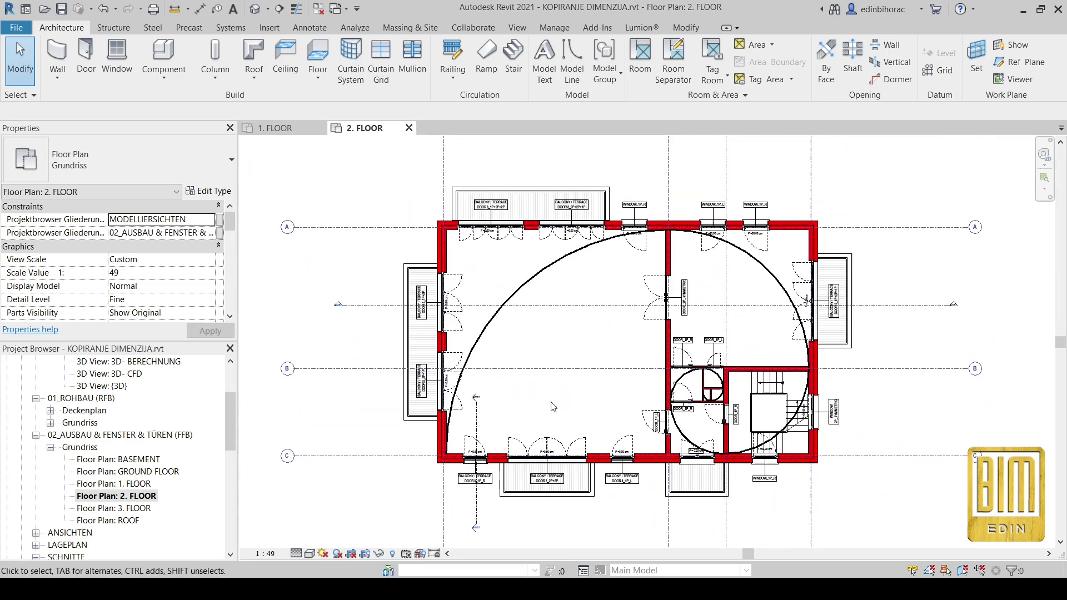
{"action": "scroll", "coordinate": [597, 296], "scroll_direction": "up", "scroll_amount": 1}
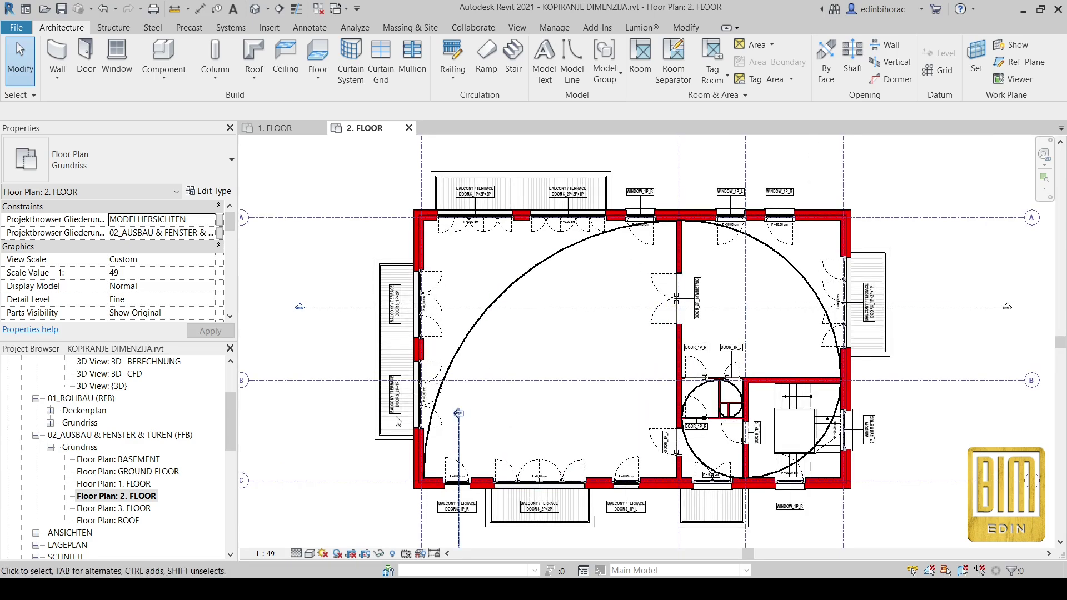
- Open the 3. FLOOR floor plan and inspect its layout for dimensions
{"action": "double_click", "coordinate": [120, 509]}
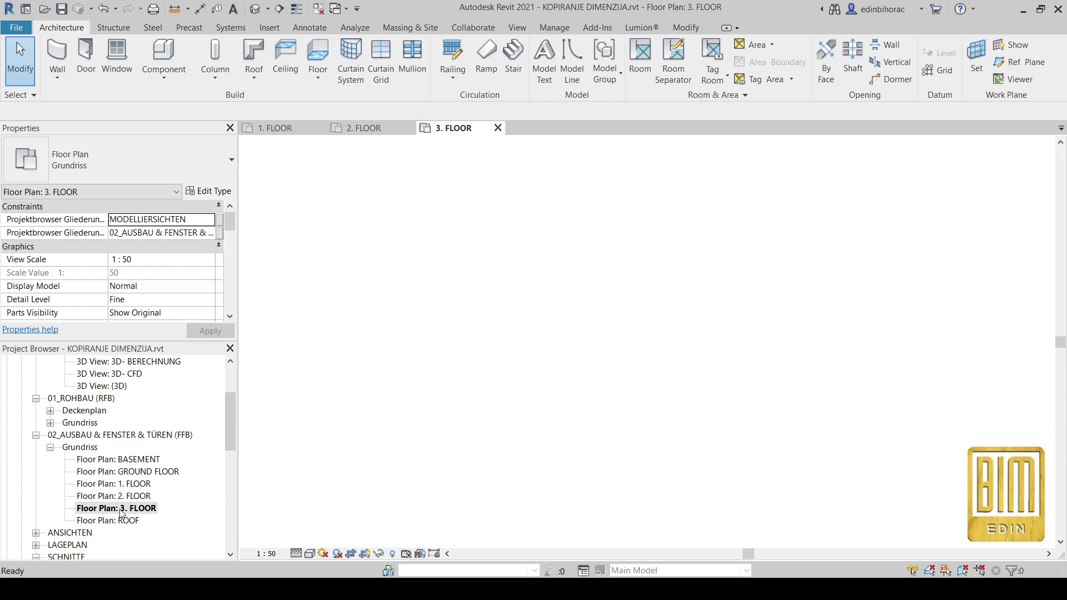
{"action": "scroll", "coordinate": [703, 350], "scroll_direction": "up", "scroll_amount": 2}
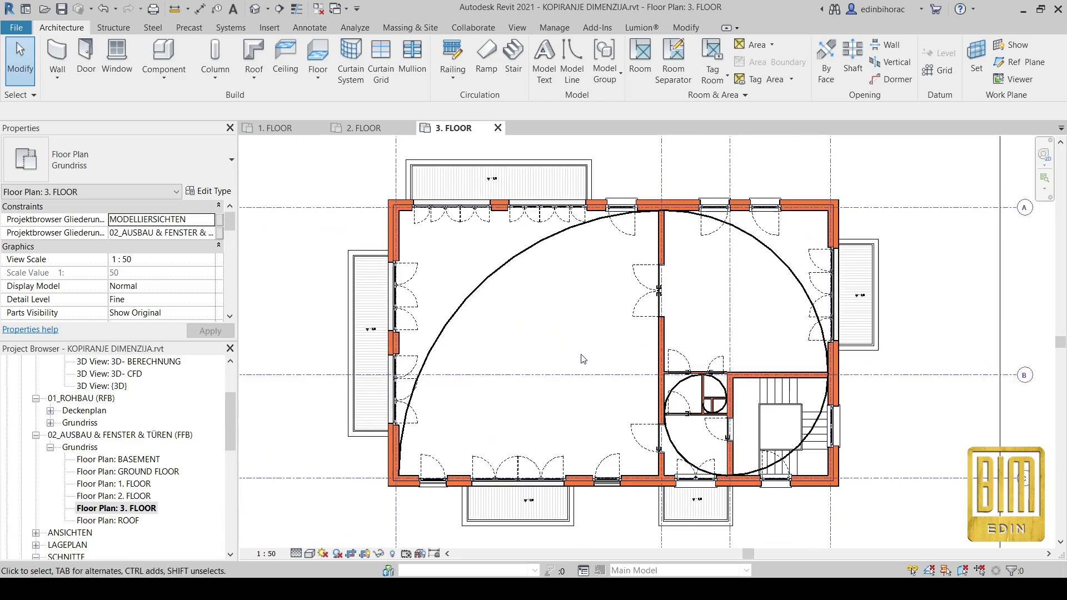
{"action": "scroll", "coordinate": [582, 359], "scroll_direction": "up", "scroll_amount": 2}
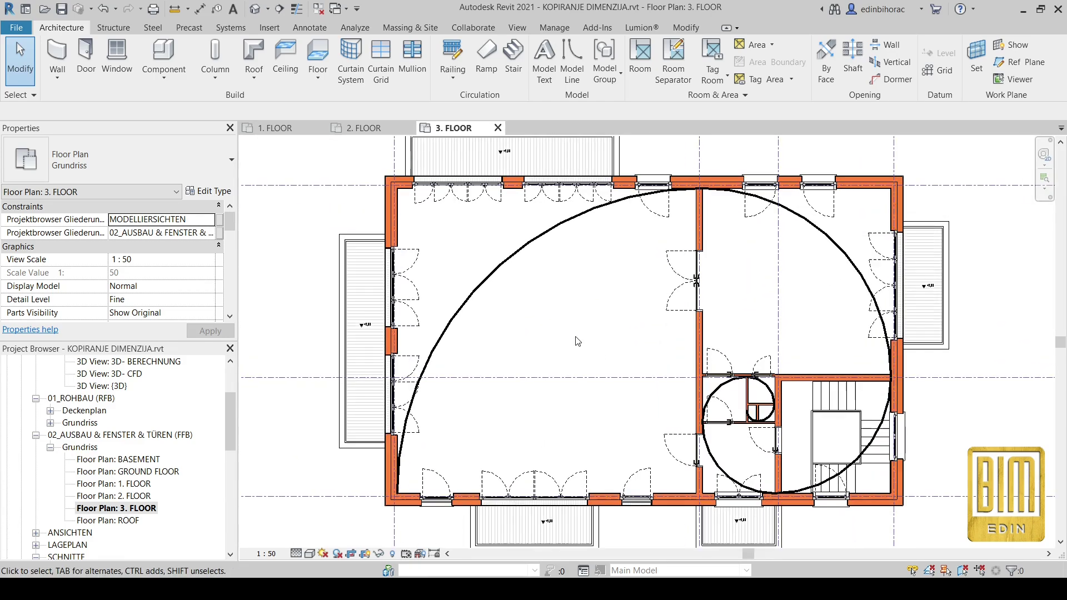
{"action": "scroll", "coordinate": [599, 299], "scroll_direction": "down", "scroll_amount": 1}
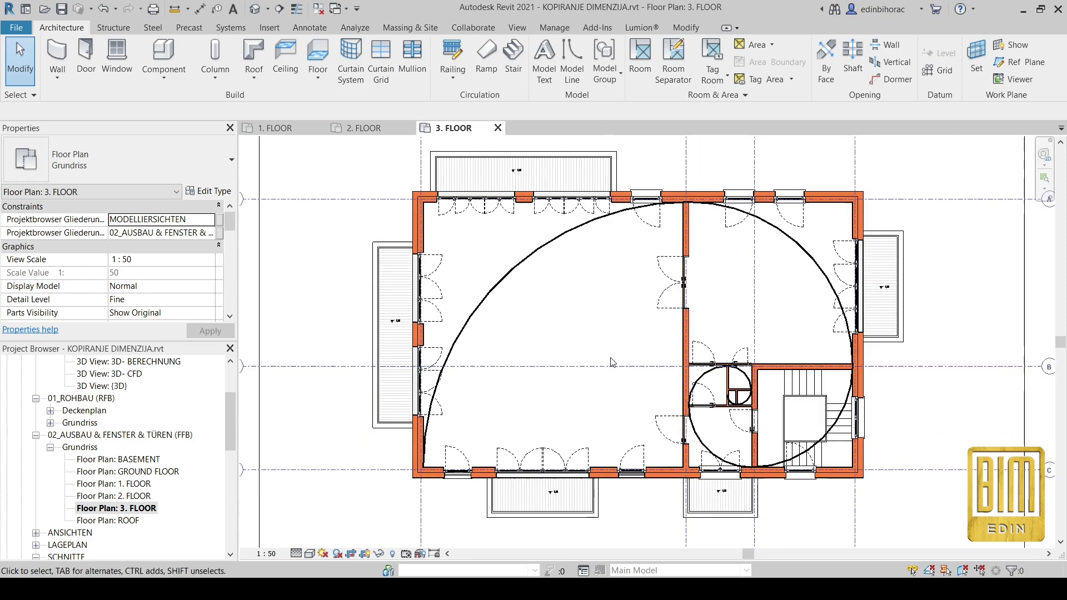
- Return to the 1. FLOOR plan and set up a DWG export of the current view only
{"action": "double_click", "coordinate": [117, 484]}
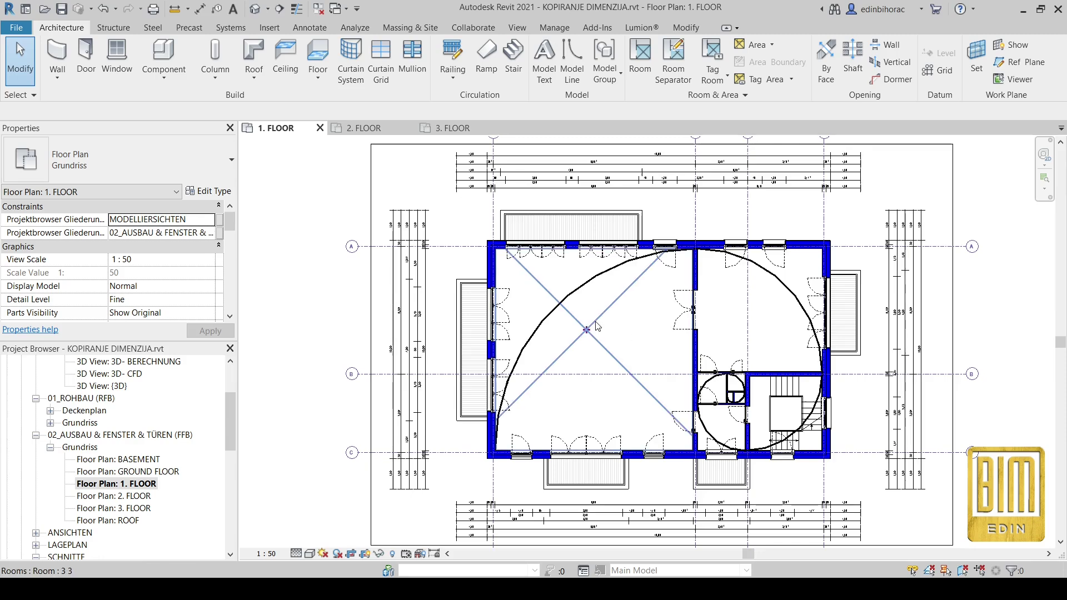
{"action": "scroll", "coordinate": [597, 326], "scroll_direction": "down", "scroll_amount": 1}
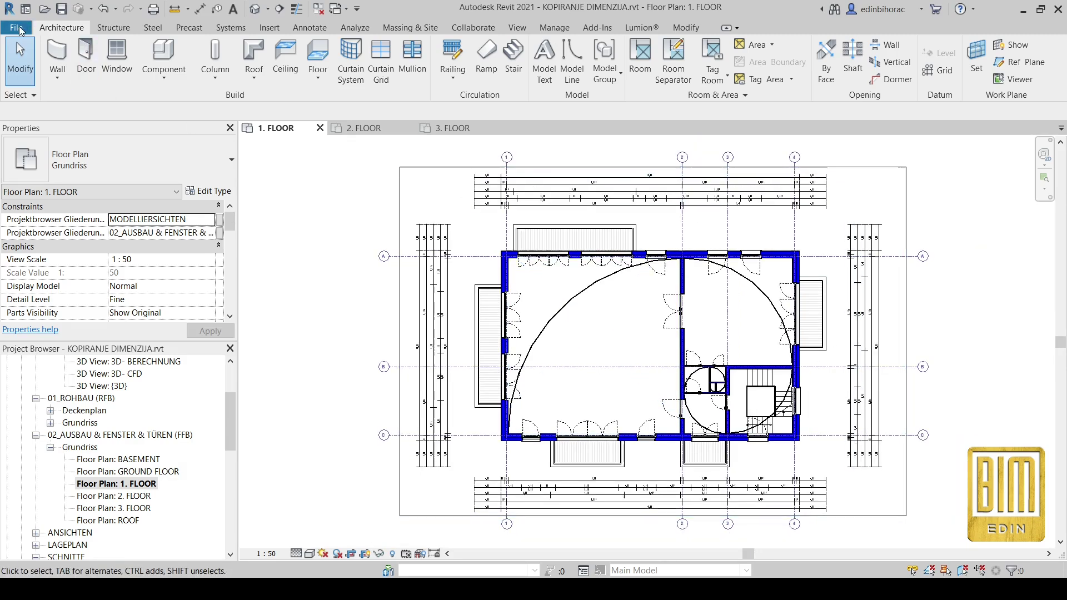
{"action": "left_click", "coordinate": [20, 30]}
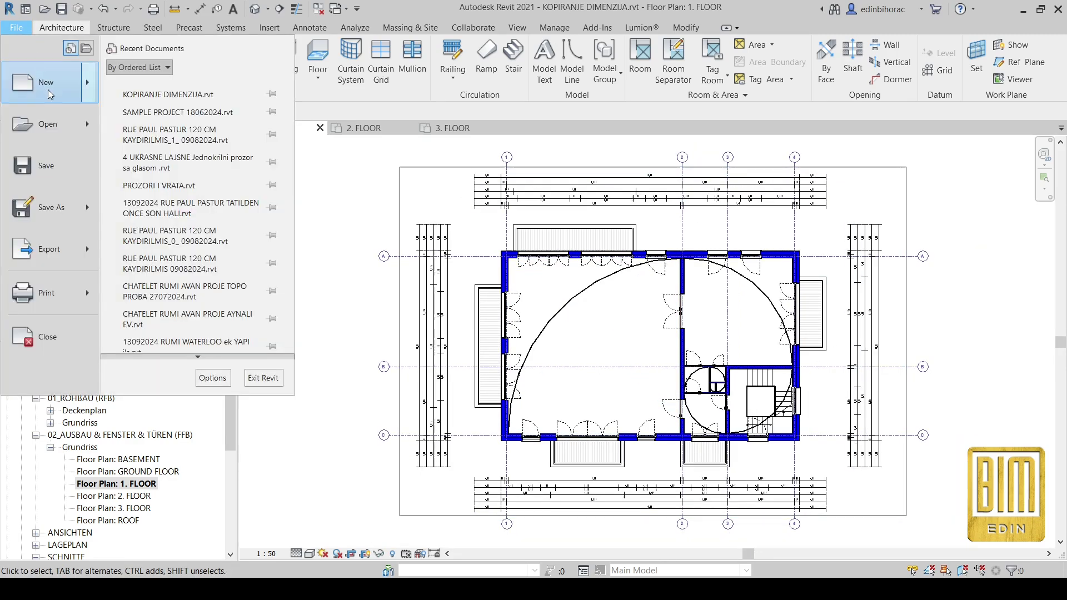
{"action": "mouse_move", "coordinate": [62, 252]}
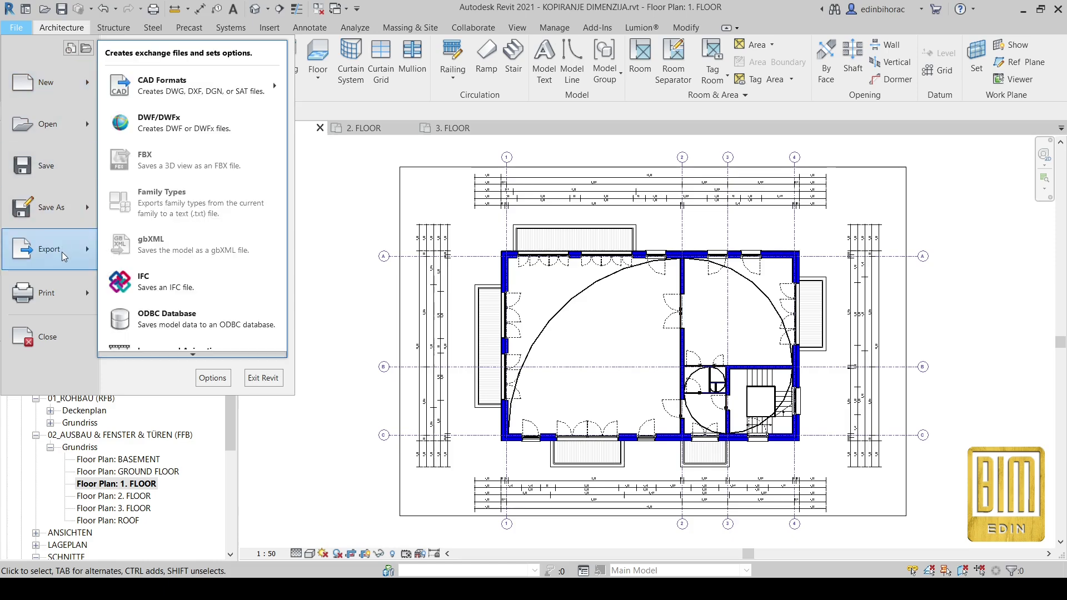
{"action": "mouse_move", "coordinate": [212, 89]}
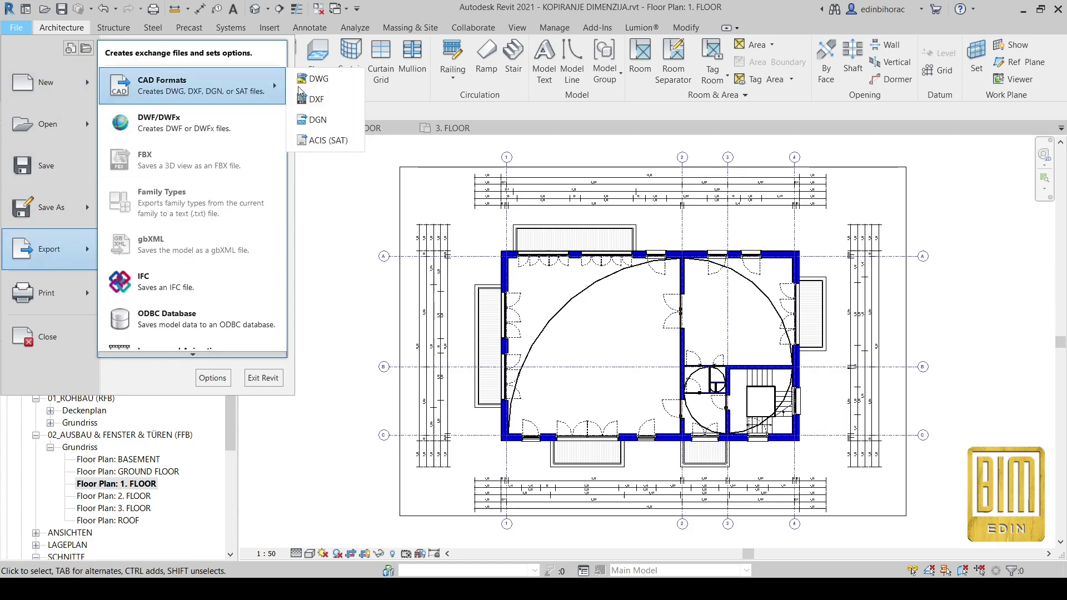
{"action": "left_click", "coordinate": [316, 79]}
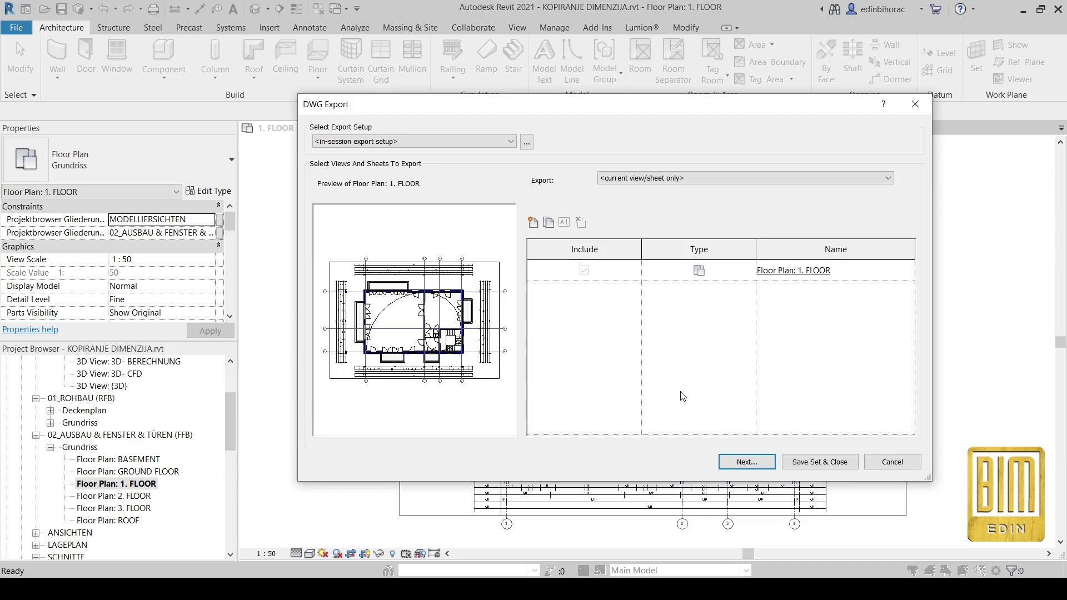
{"action": "left_click", "coordinate": [747, 462]}
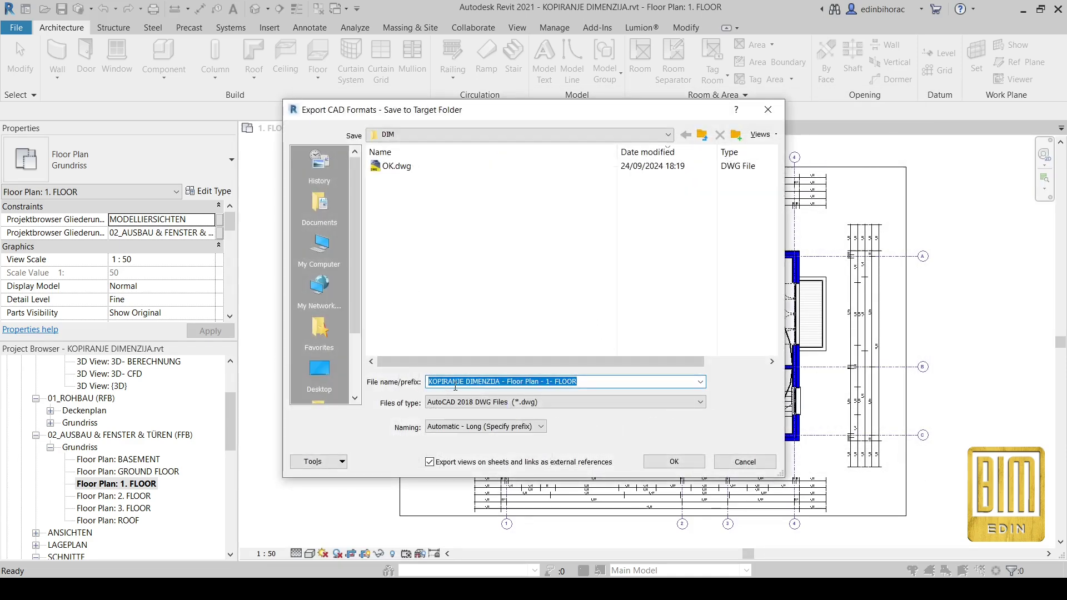
- Export to the DIM folder as "KOPIRANJE DIMENZIJA - Floor Plan - 1- FLOOR DIM" in AutoCAD 2013 DWG format, without external references
{"action": "left_click", "coordinate": [582, 381]}
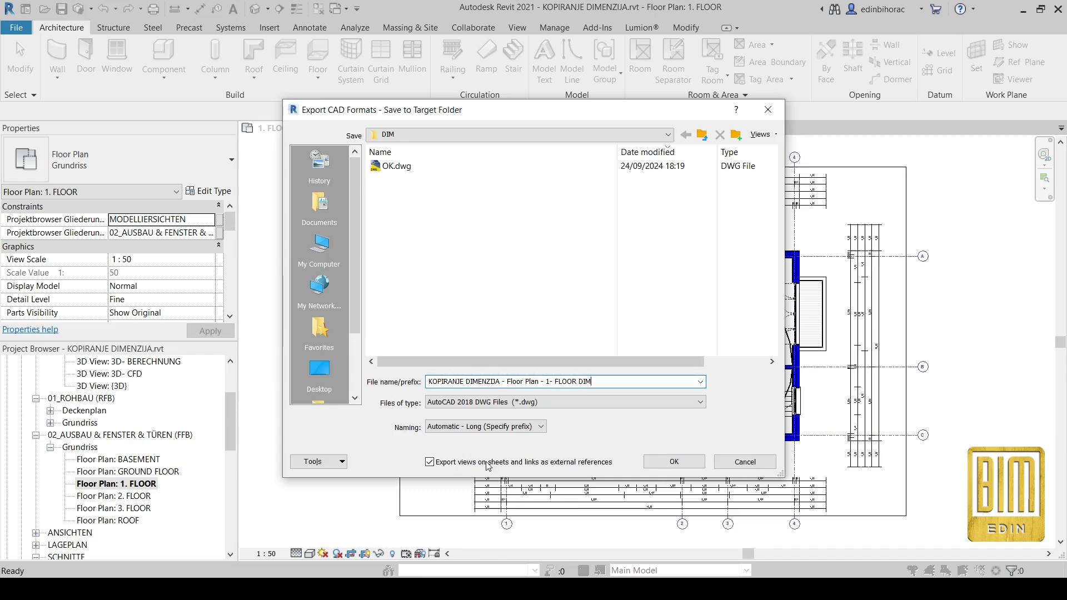
{"action": "left_click", "coordinate": [526, 403]}
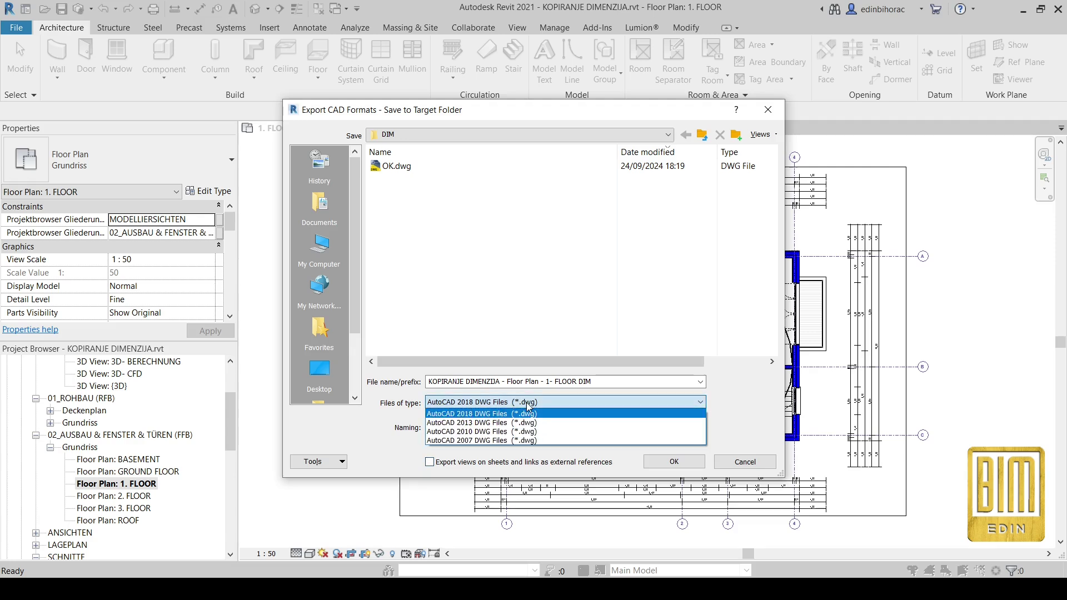
{"action": "left_click", "coordinate": [481, 423]}
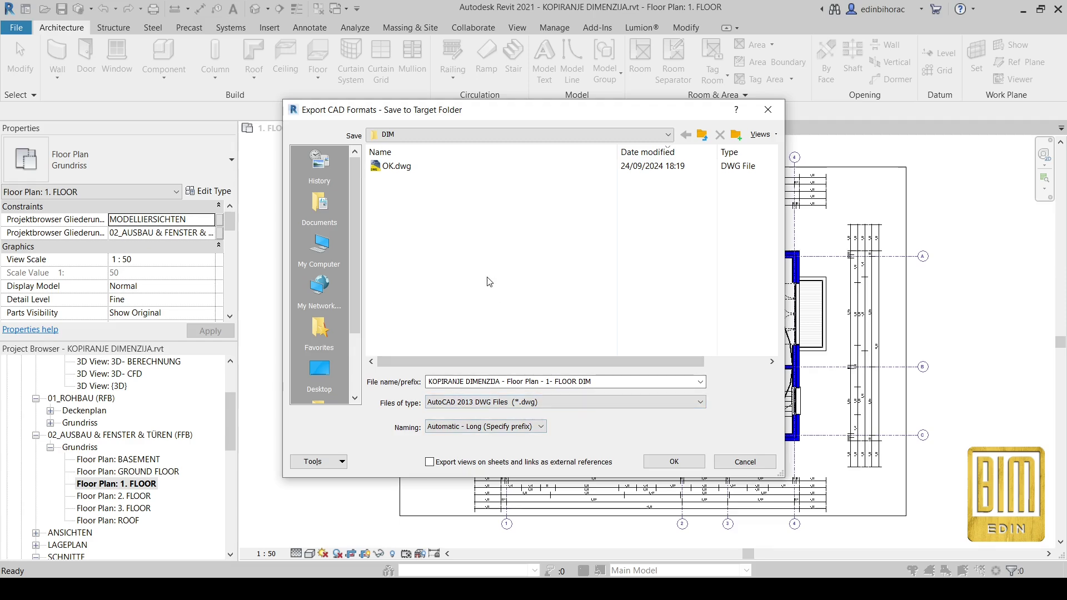
{"action": "left_click", "coordinate": [674, 462]}
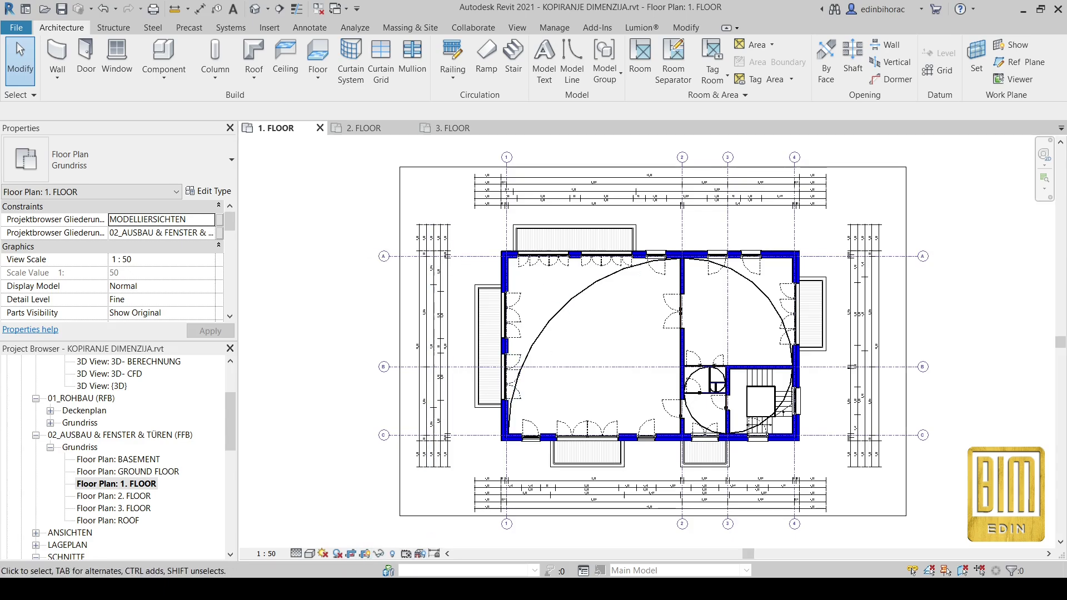
- Switch to File Explorer's DIM folder and open "KOPIRANJE DIMENZIJA - Floor Plan - 1- FLOOR DIM.dwg" in AutoCAD
{"action": "mouse_move", "coordinate": [270, 589]}
{"action": "left_click", "coordinate": [294, 539]}
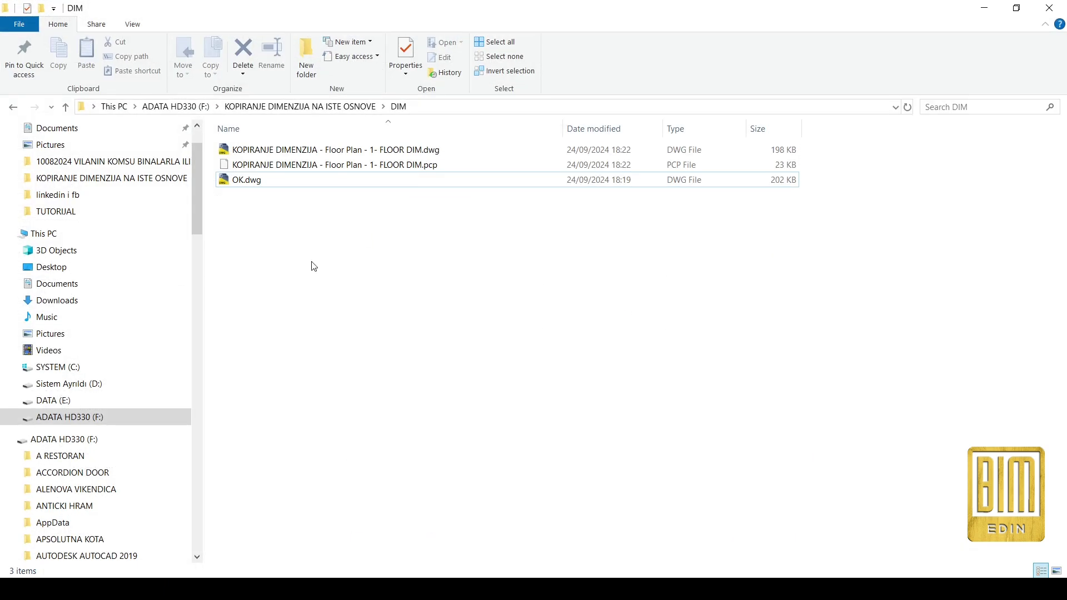
{"action": "double_click", "coordinate": [340, 153]}
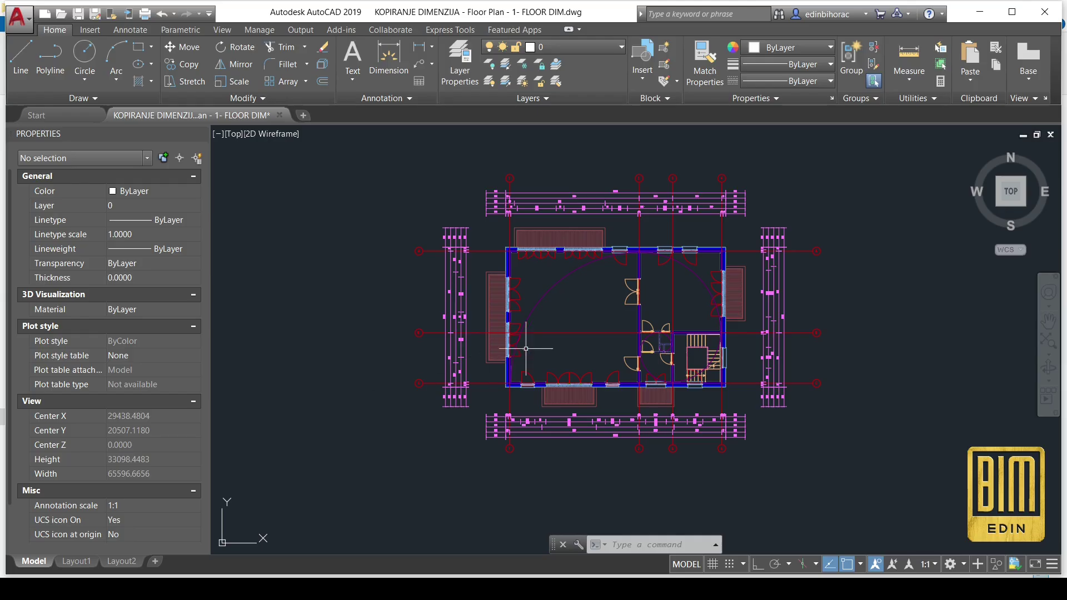
- Draw a short horizontal line leftward from the grid intersection in the building's upper-left wall corner, with Ortho on
{"action": "scroll", "coordinate": [521, 244], "scroll_direction": "up", "scroll_amount": 15}
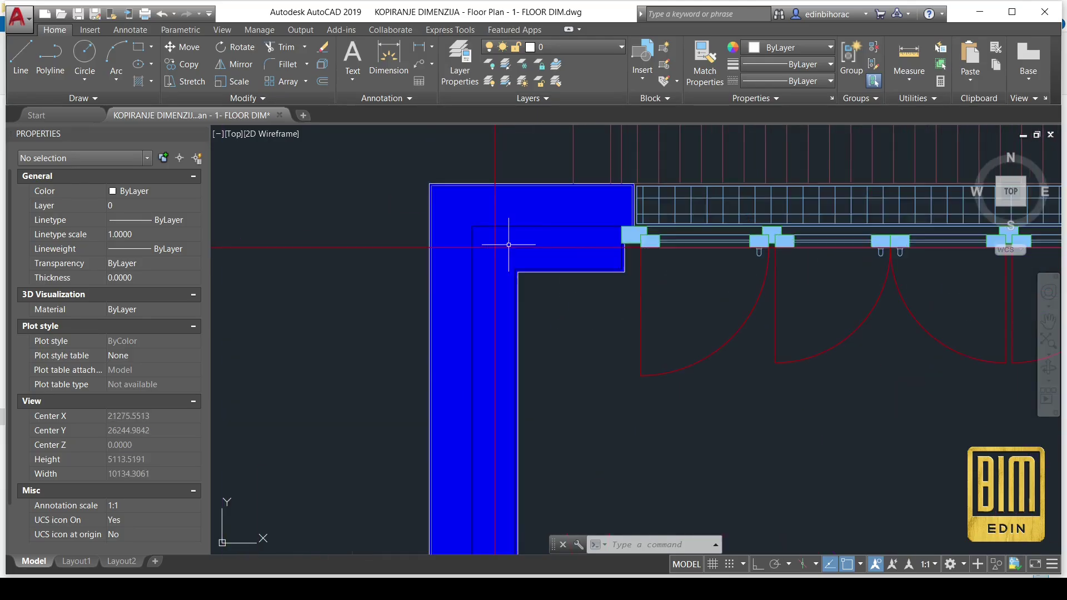
{"action": "left_click", "coordinate": [21, 55]}
{"action": "left_click", "coordinate": [505, 247]}
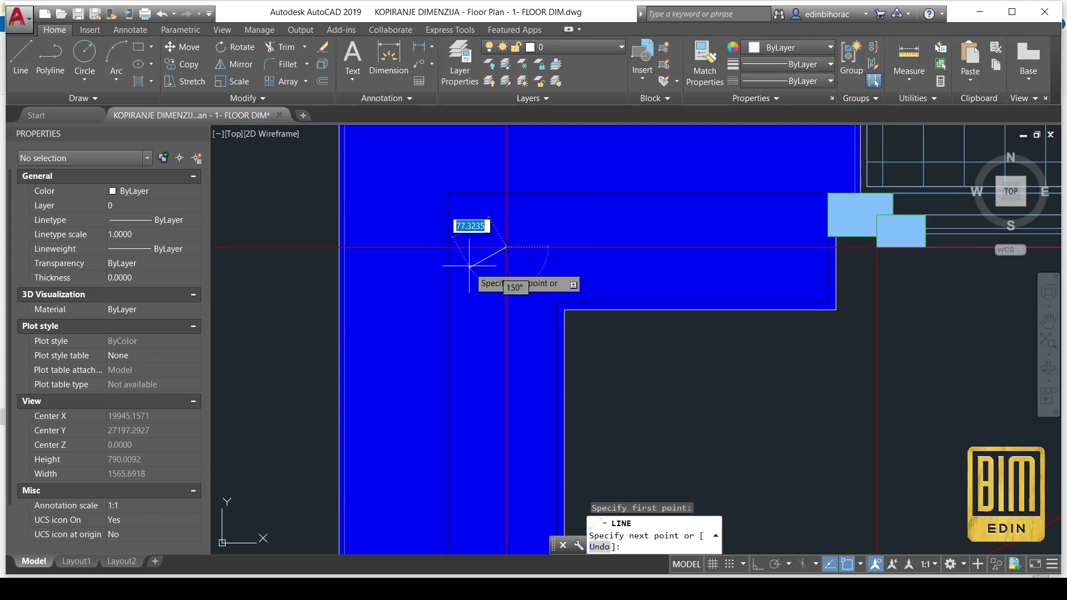
{"action": "left_click", "coordinate": [757, 565]}
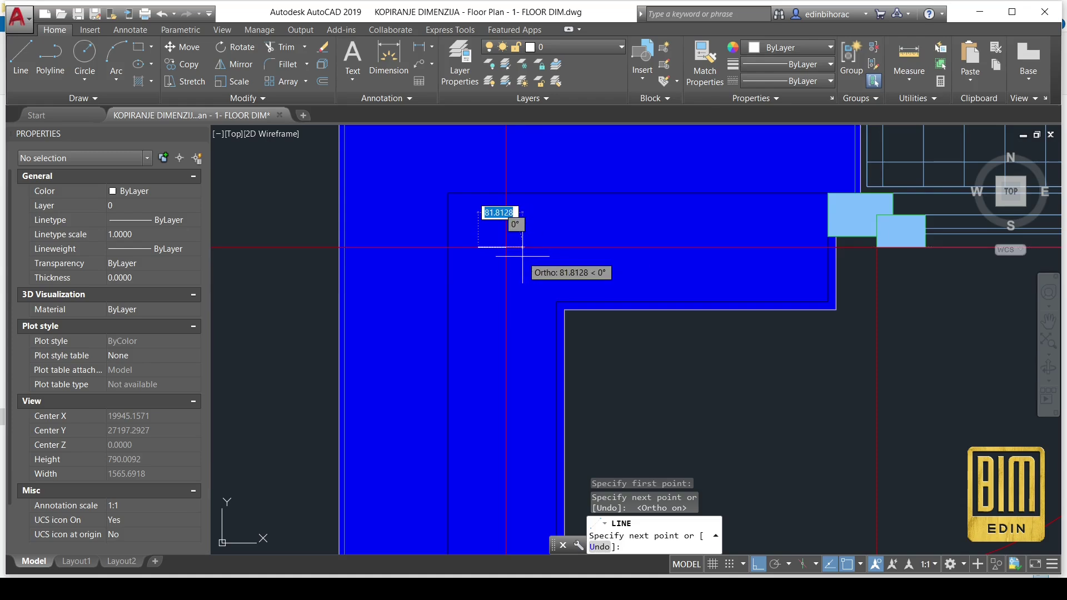
{"action": "key", "text": "Escape"}
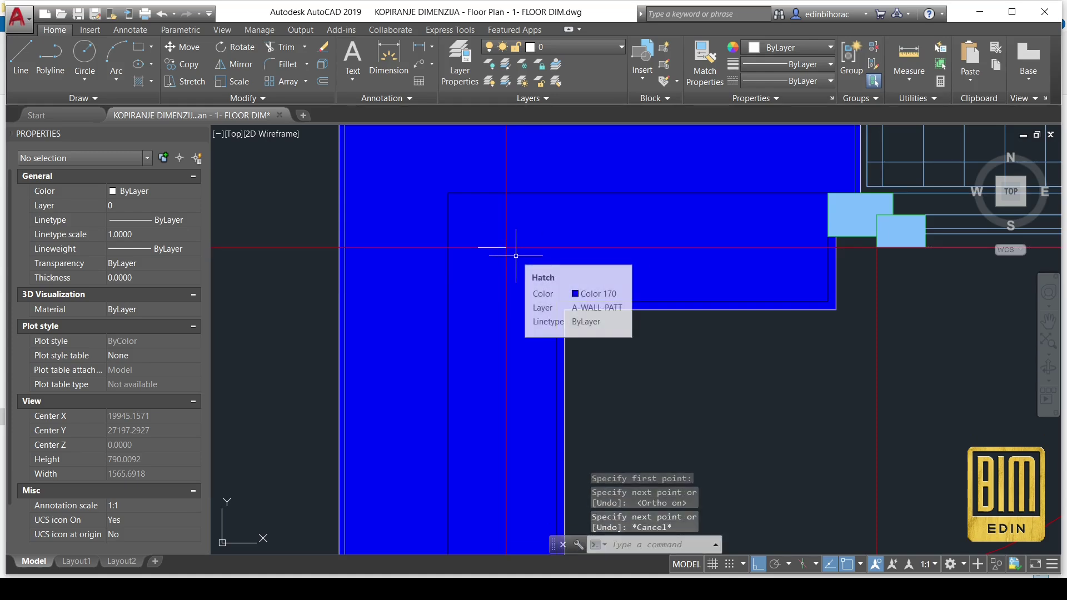
- Draw a vertical line about 38 units long downward from the same grid intersection, forming a corner mark
{"action": "key", "text": "Return"}
{"action": "left_click", "coordinate": [501, 257]}
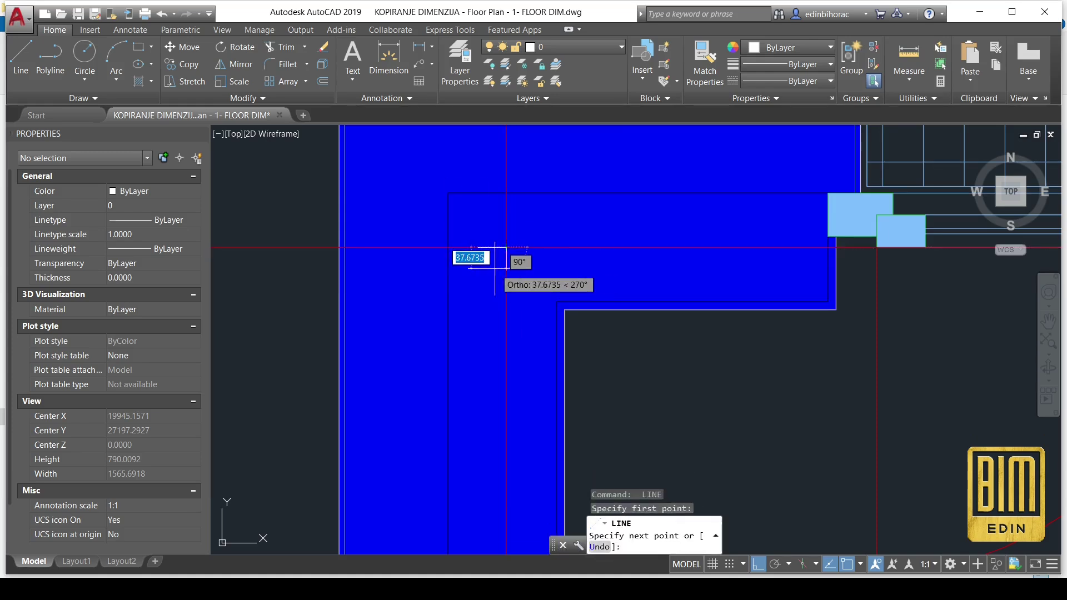
{"action": "left_click", "coordinate": [500, 257]}
{"action": "key", "text": "Escape"}
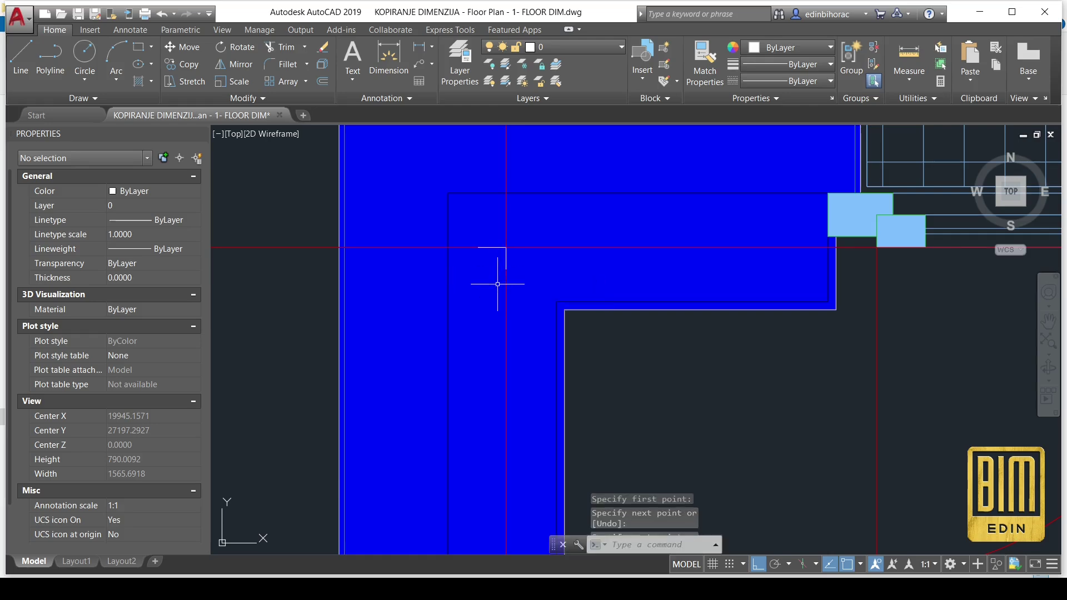
- Check the layer of the lowest 1,50 dimension above the building's upper-left corner
{"action": "scroll", "coordinate": [500, 280], "scroll_direction": "down", "scroll_amount": 6}
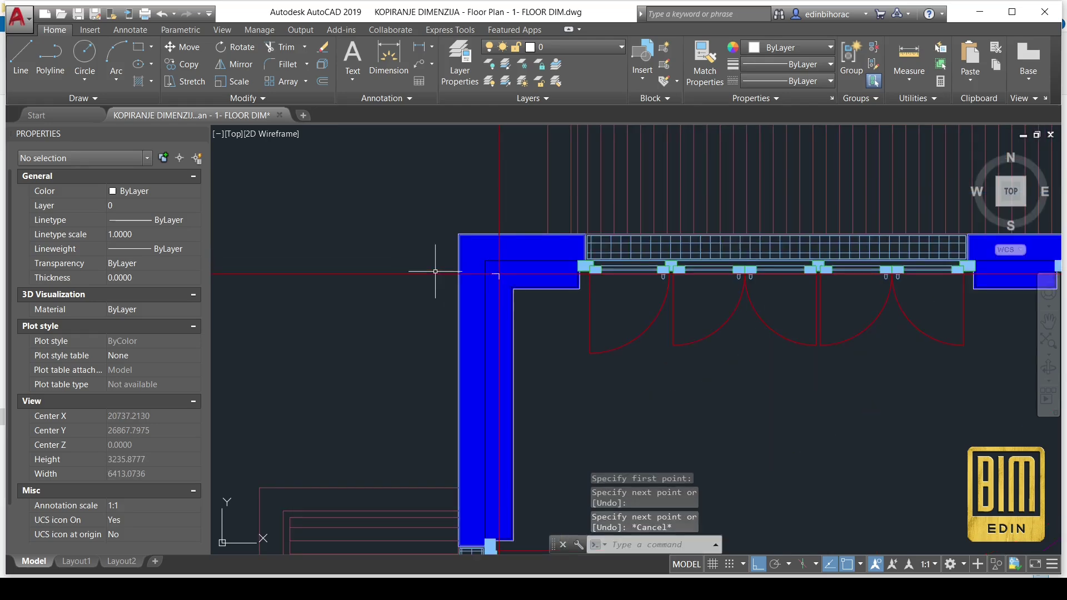
{"action": "scroll", "coordinate": [444, 273], "scroll_direction": "up", "scroll_amount": 3}
{"action": "scroll", "coordinate": [511, 217], "scroll_direction": "down", "scroll_amount": 8}
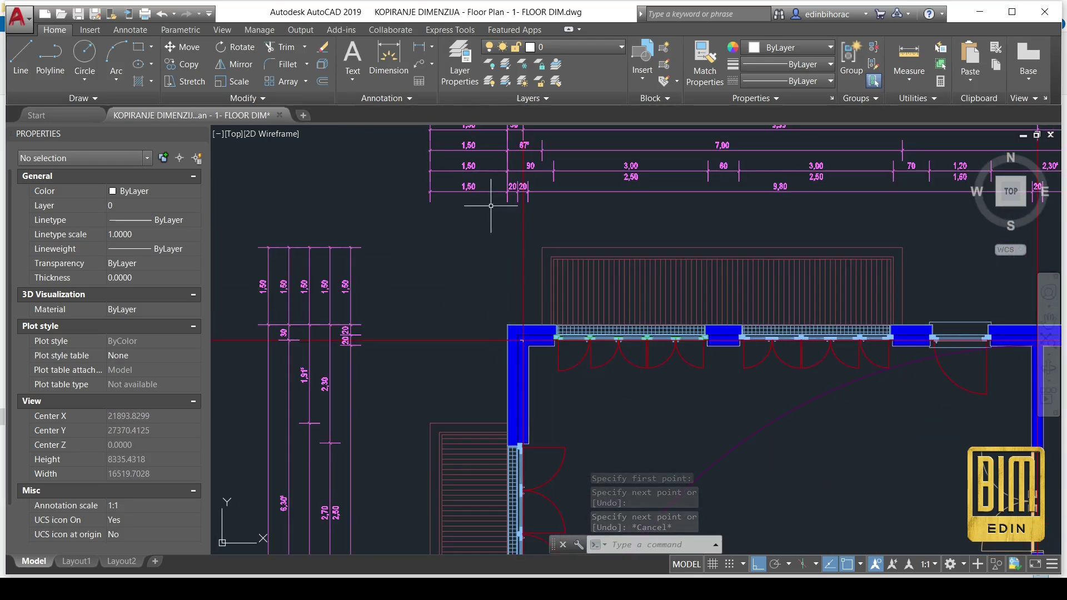
{"action": "left_click", "coordinate": [490, 191]}
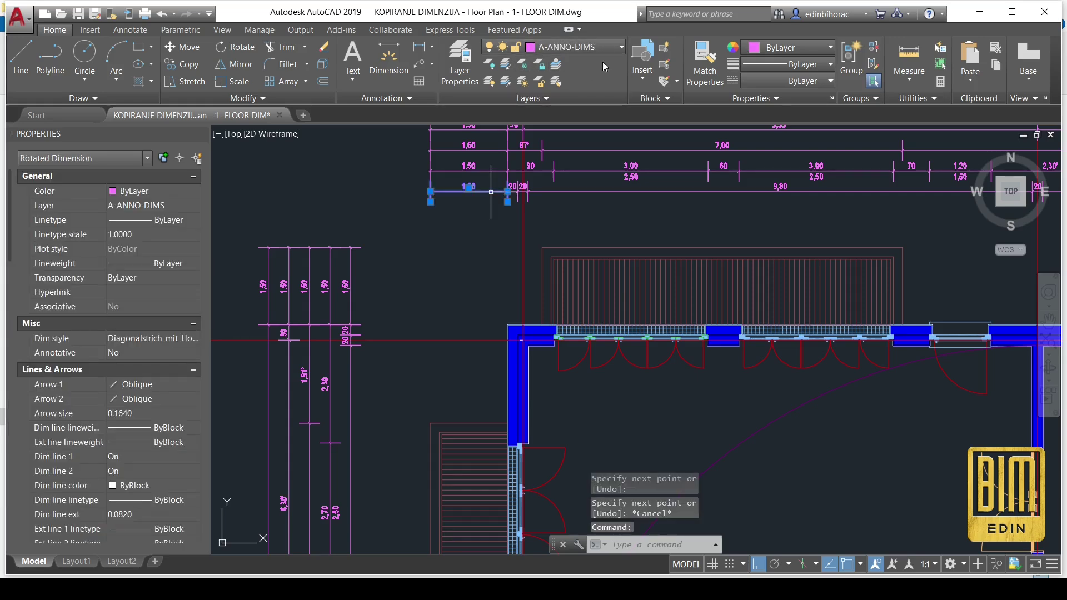
{"action": "key", "text": "Escape"}
- Move the two short corner-mark lines at the grid intersection to the A-ANNO-DIMS layer
{"action": "scroll", "coordinate": [526, 338], "scroll_direction": "up", "scroll_amount": 5}
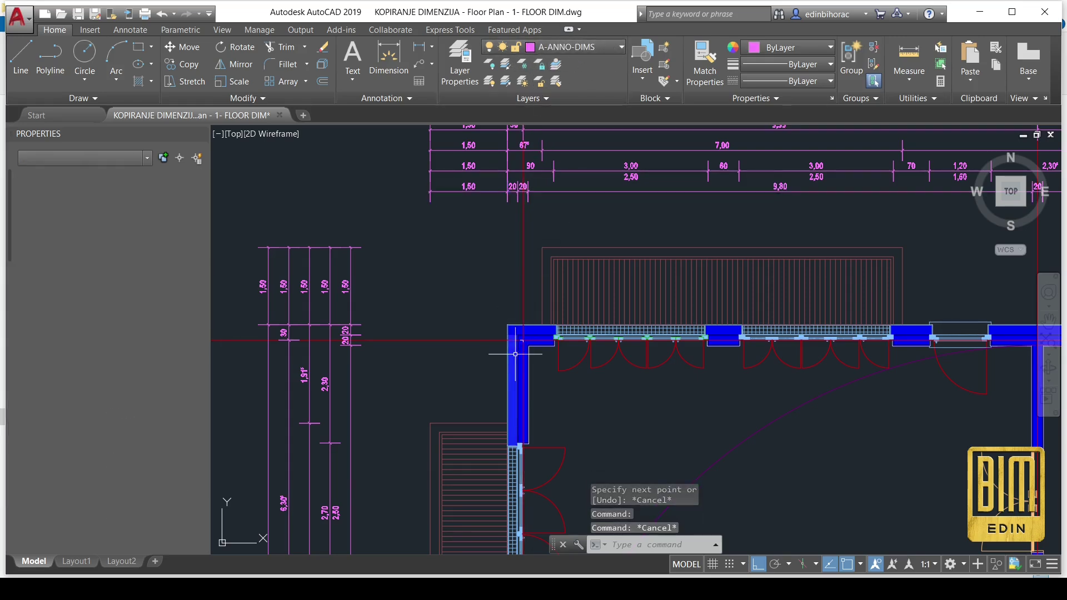
{"action": "scroll", "coordinate": [526, 338], "scroll_direction": "up", "scroll_amount": 2}
{"action": "left_click", "coordinate": [357, 288]}
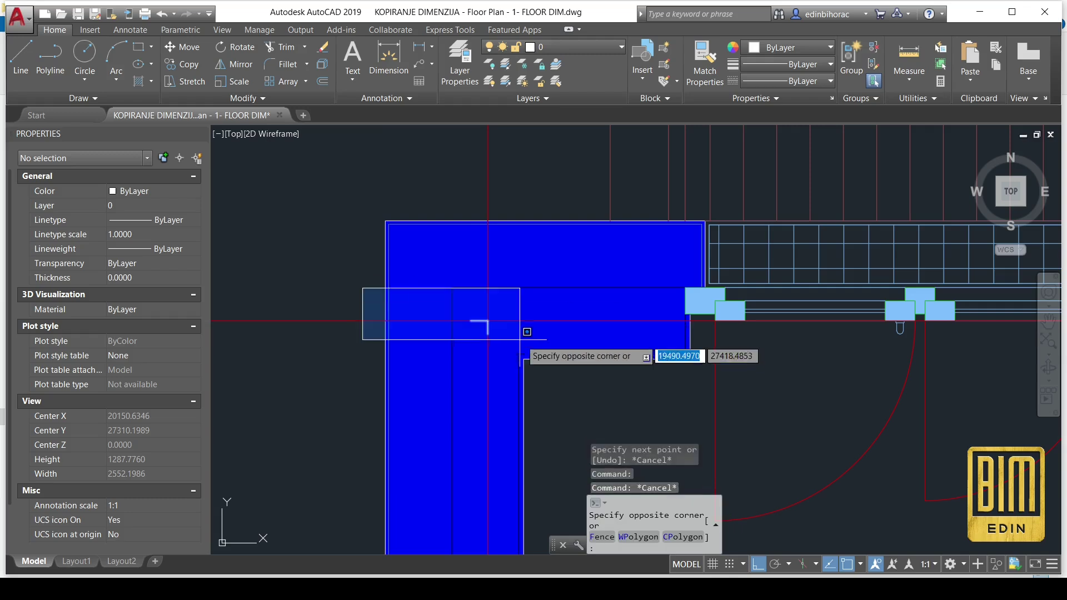
{"action": "left_click", "coordinate": [521, 344]}
{"action": "left_click", "coordinate": [574, 49]}
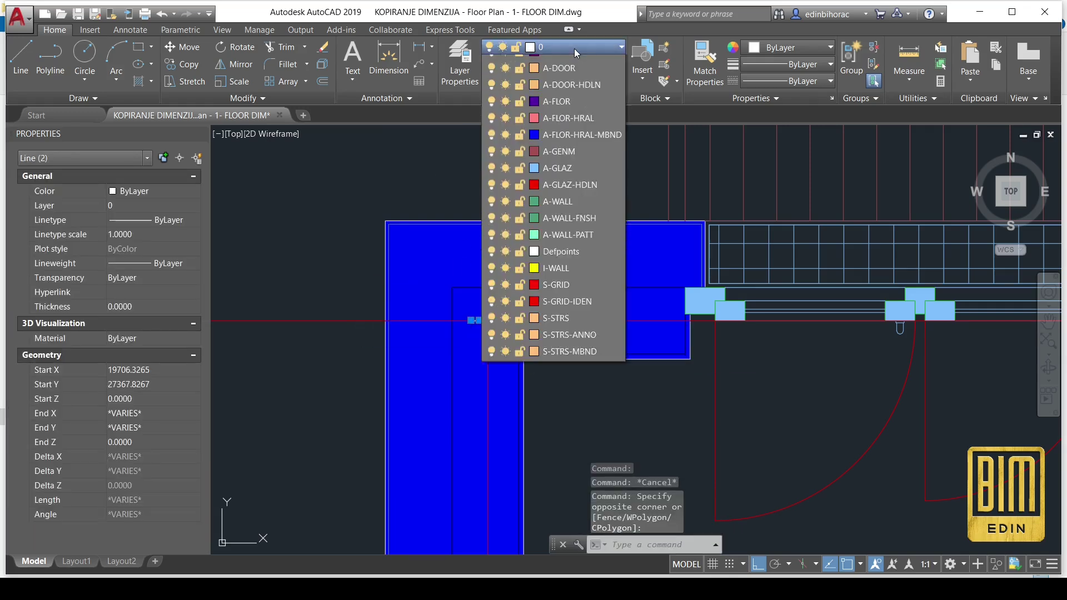
{"action": "left_click", "coordinate": [570, 79]}
{"action": "key", "text": "Escape"}
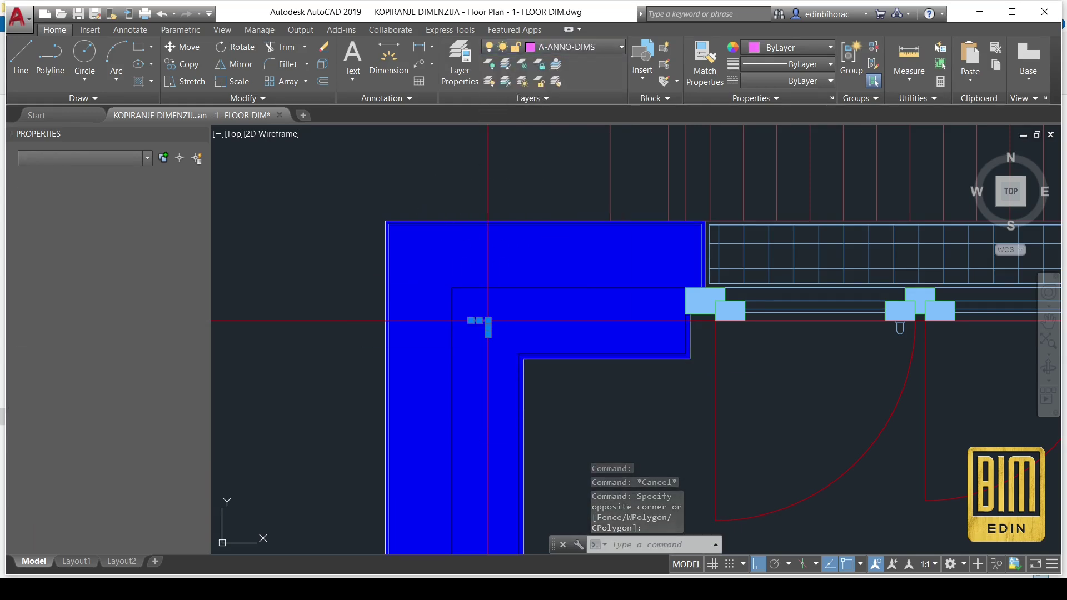
- Turn off the A-ANNO-DIMS and A-ANNO-DIMS-50 layers and erase all the floor-plan geometry left in view
{"action": "left_click", "coordinate": [575, 48]}
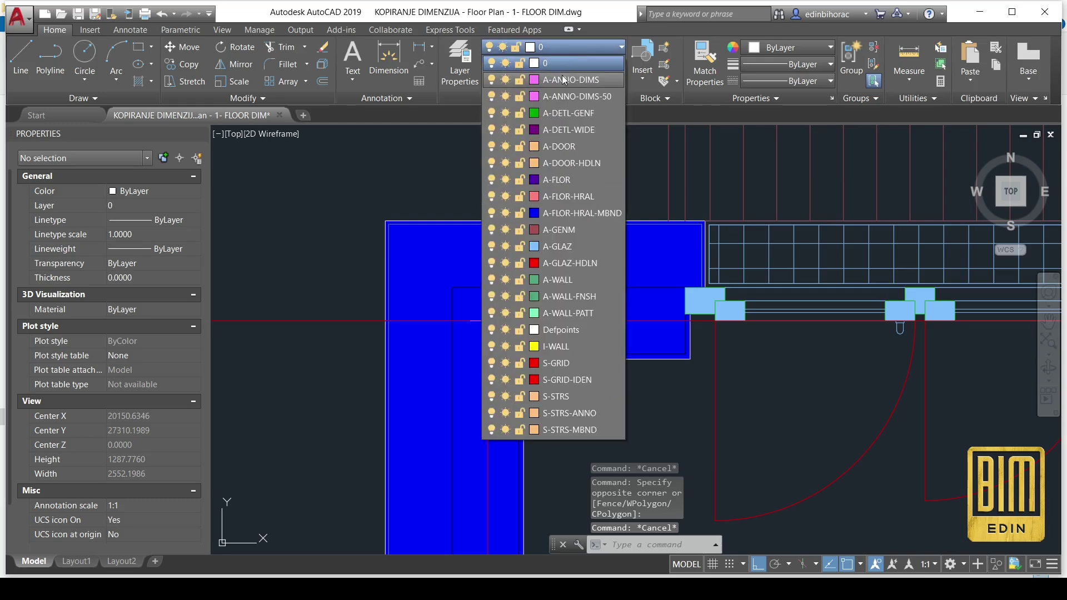
{"action": "left_click", "coordinate": [492, 96]}
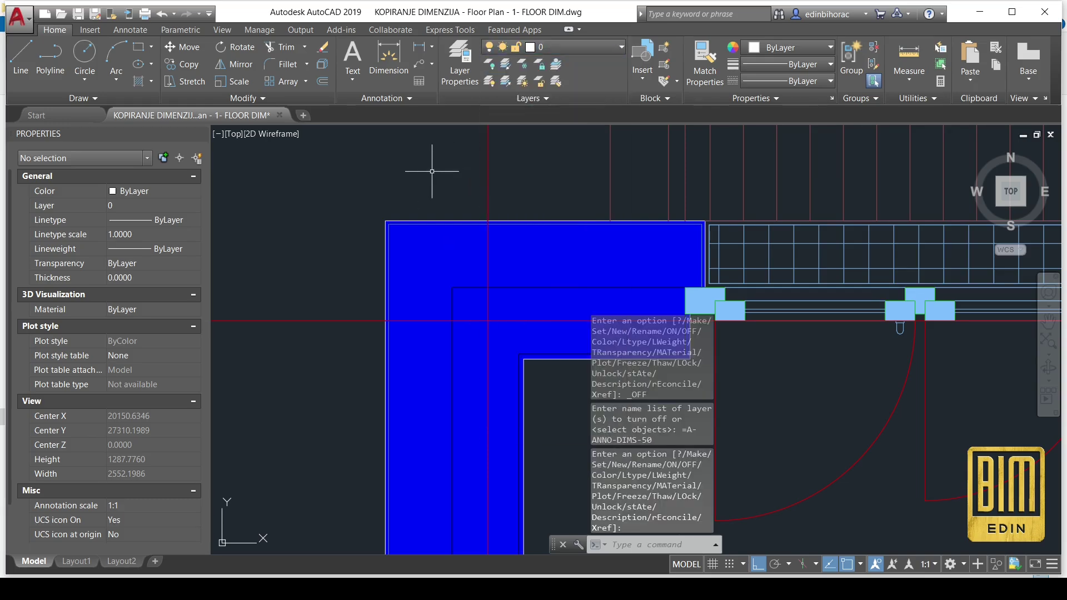
{"action": "scroll", "coordinate": [473, 211], "scroll_direction": "down", "scroll_amount": 15}
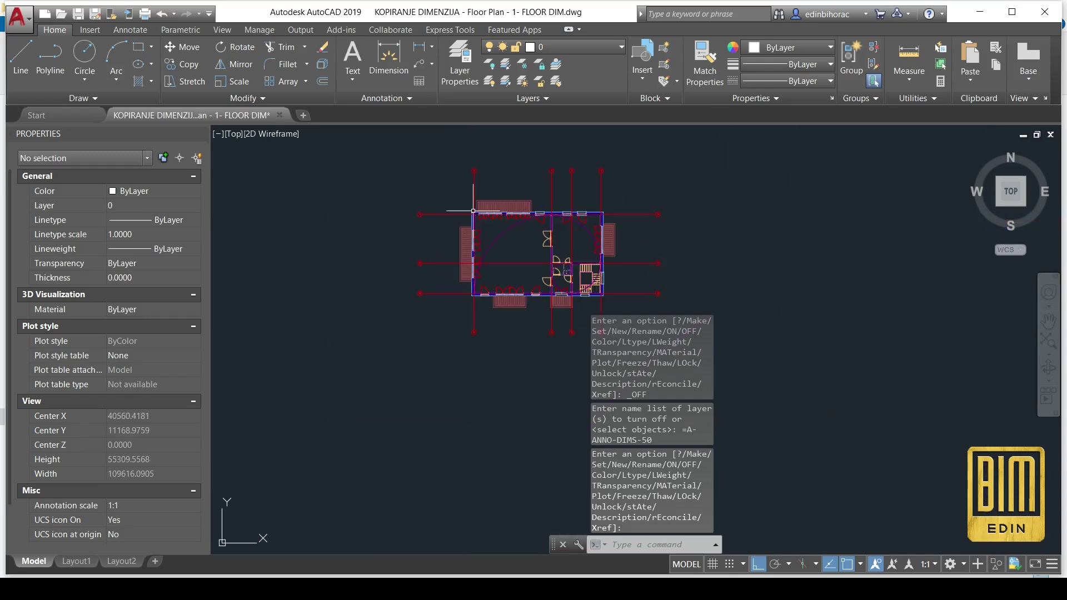
{"action": "left_click", "coordinate": [725, 159]}
{"action": "left_click", "coordinate": [390, 341]}
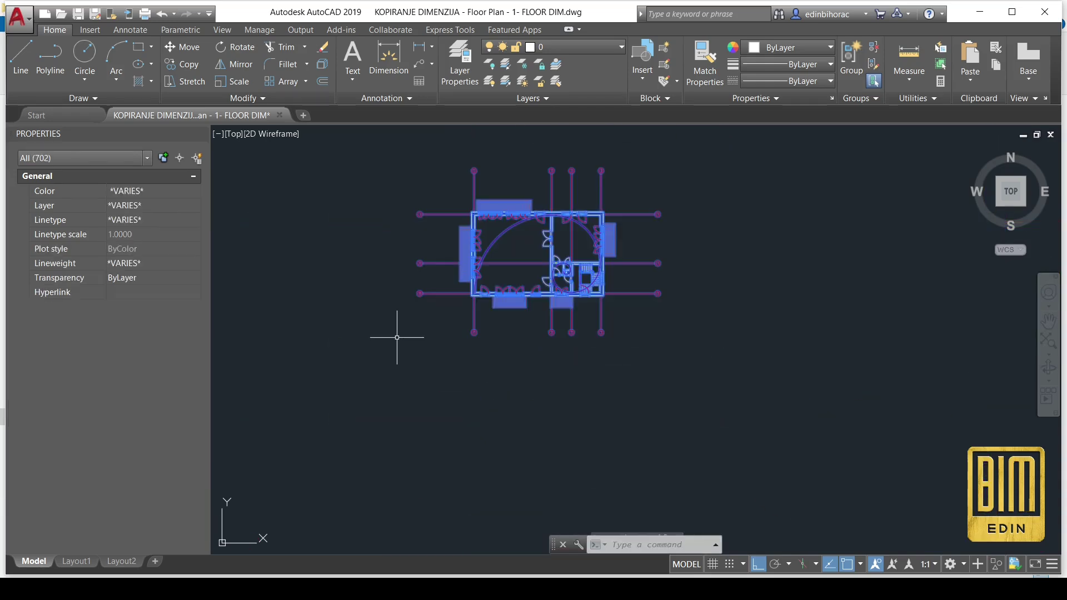
{"action": "key", "text": "Delete"}
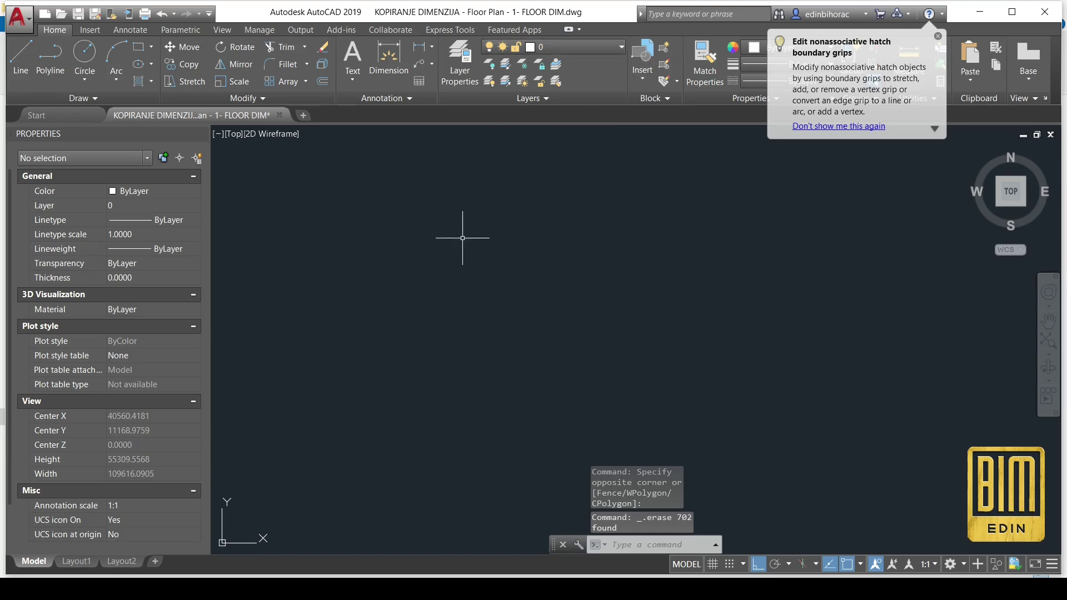
- Purge all unused items from the drawing in one go, including nested items
{"action": "type", "text": "PU"}
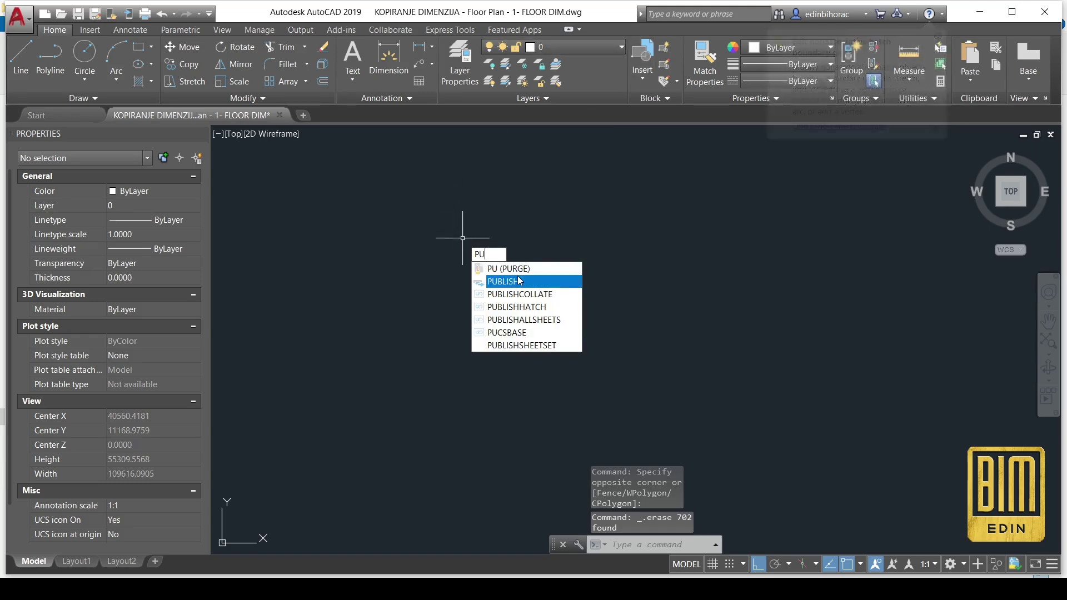
{"action": "key", "text": "Return"}
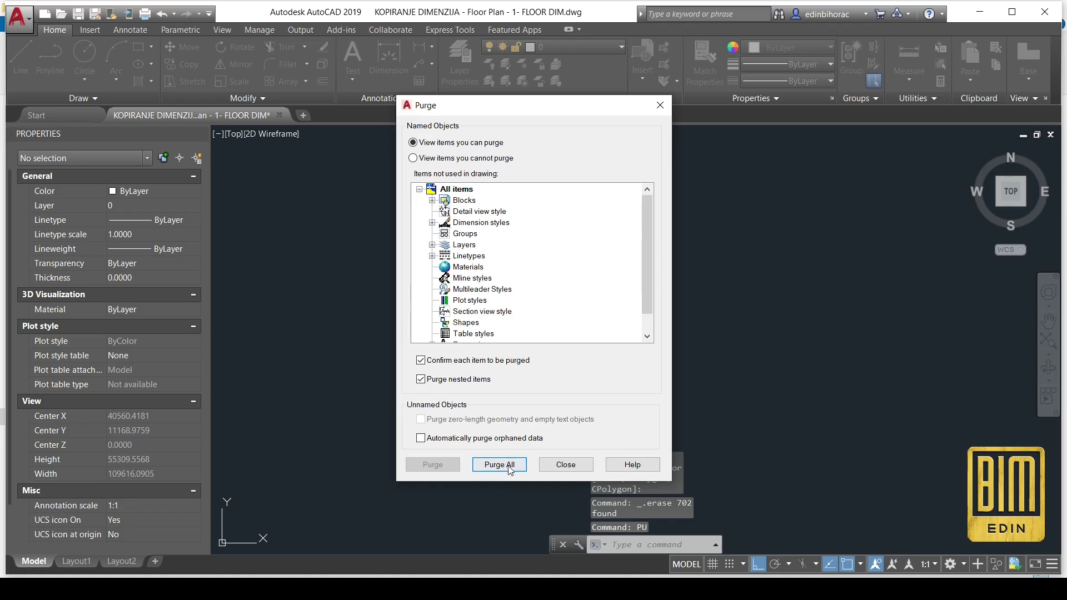
{"action": "left_click", "coordinate": [499, 464]}
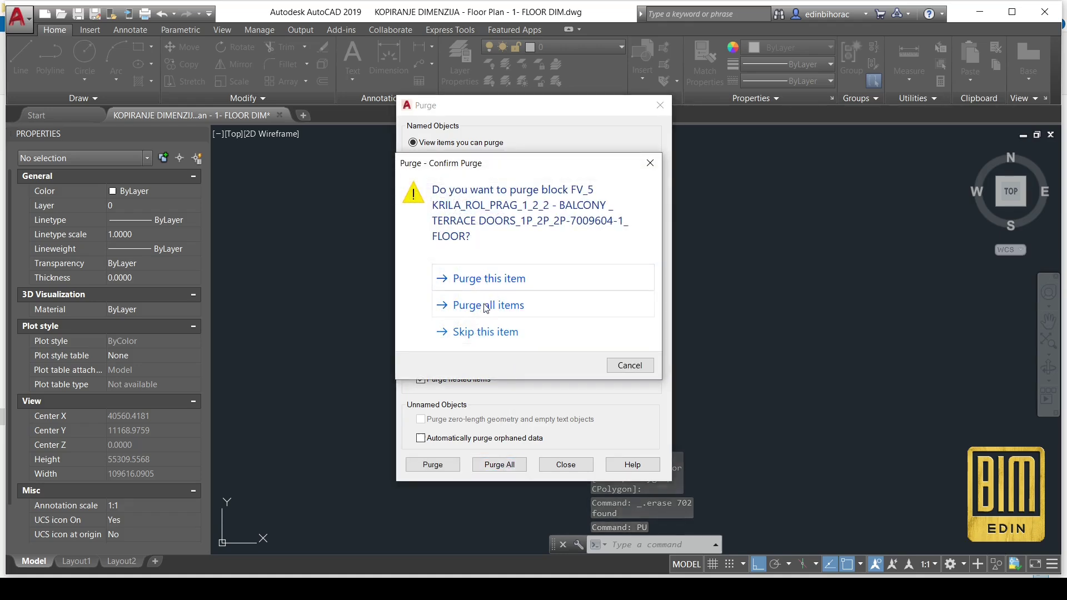
{"action": "left_click", "coordinate": [487, 305]}
{"action": "left_click", "coordinate": [566, 466]}
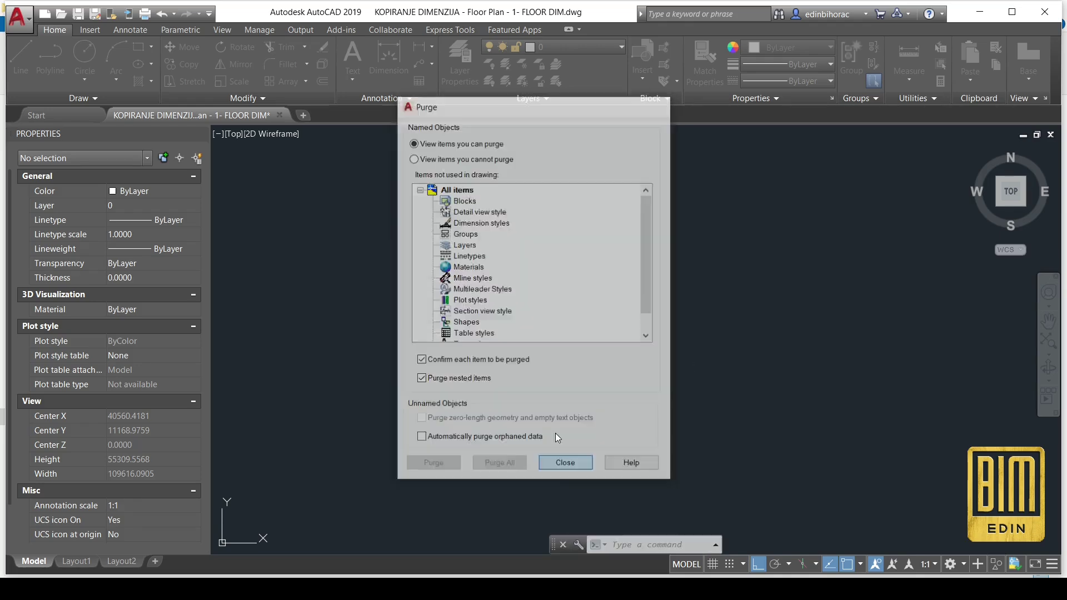
- Turn the A-ANNO-DIMS and A-ANNO-DIMS-50 layers back on
{"action": "left_click", "coordinate": [575, 42]}
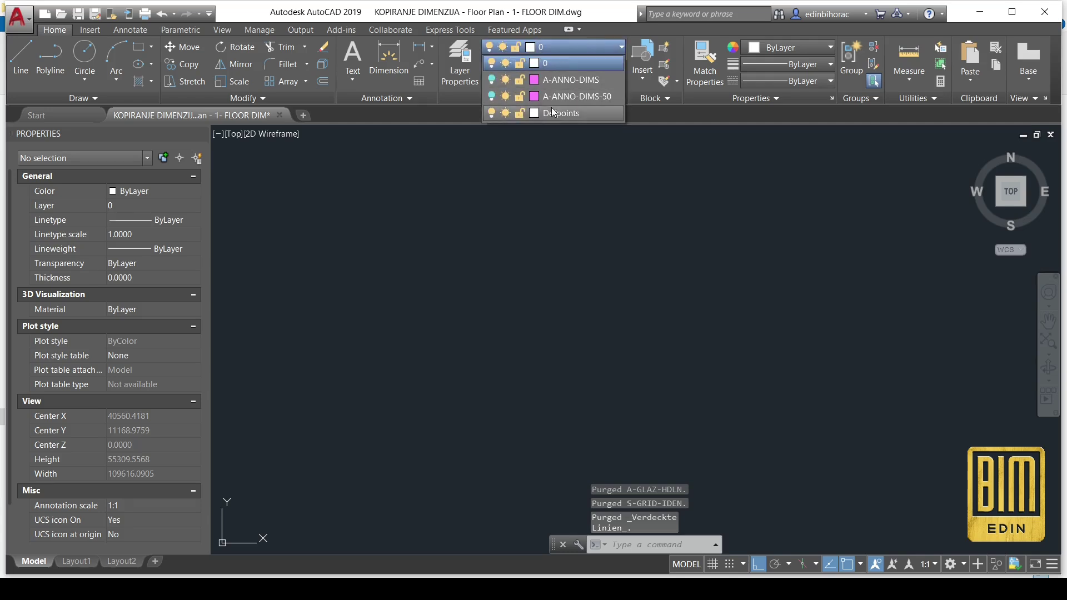
{"action": "left_click", "coordinate": [491, 95]}
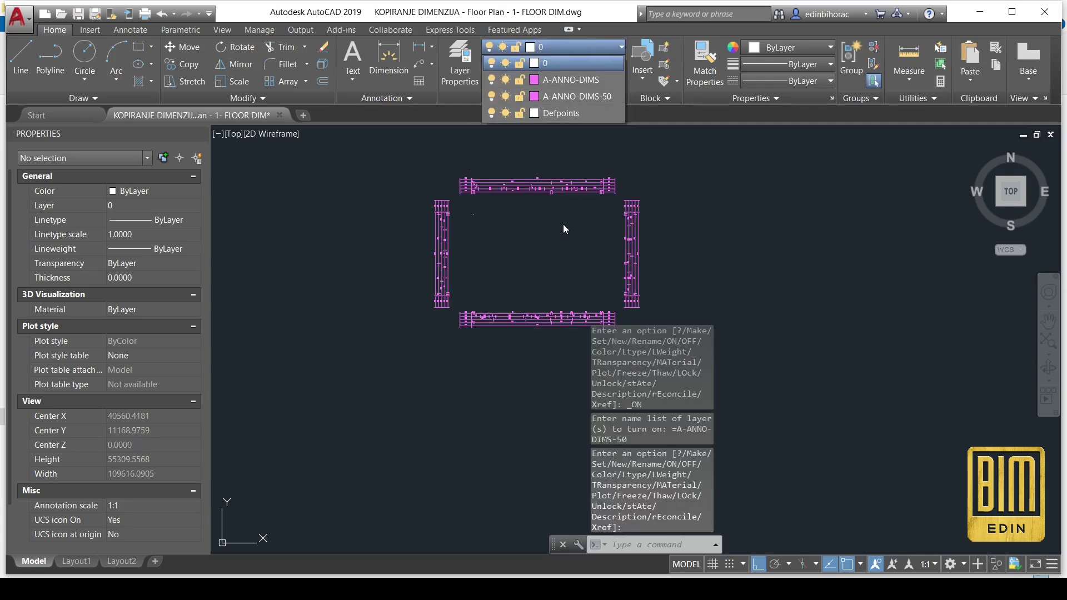
{"action": "left_click", "coordinate": [551, 232]}
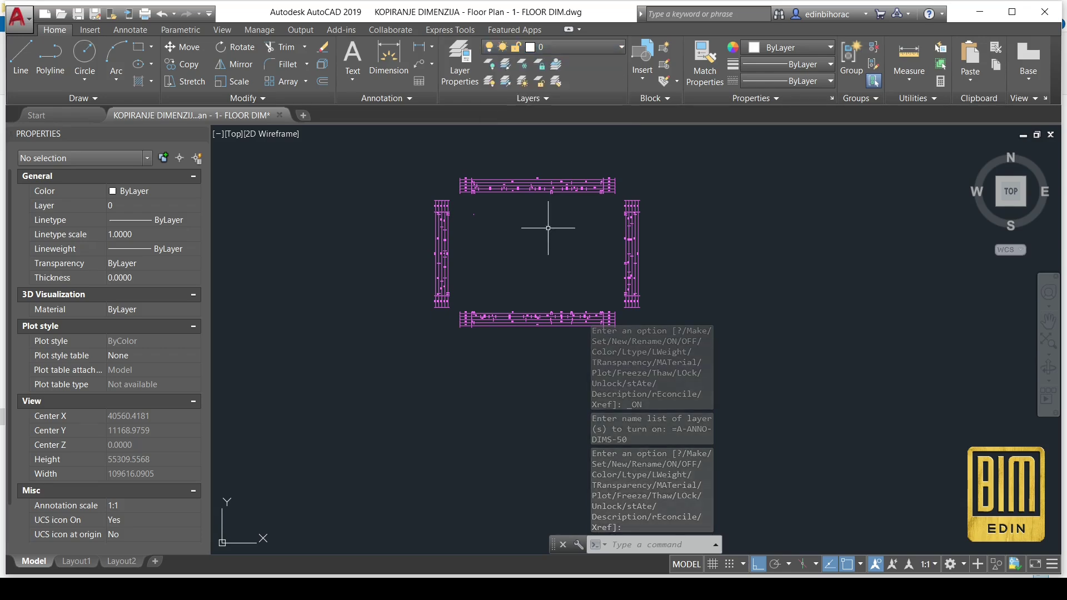
- Check the drawing for remaining purgeable items and save the dimension-only DWG
{"action": "scroll", "coordinate": [506, 210], "scroll_direction": "down", "scroll_amount": 2}
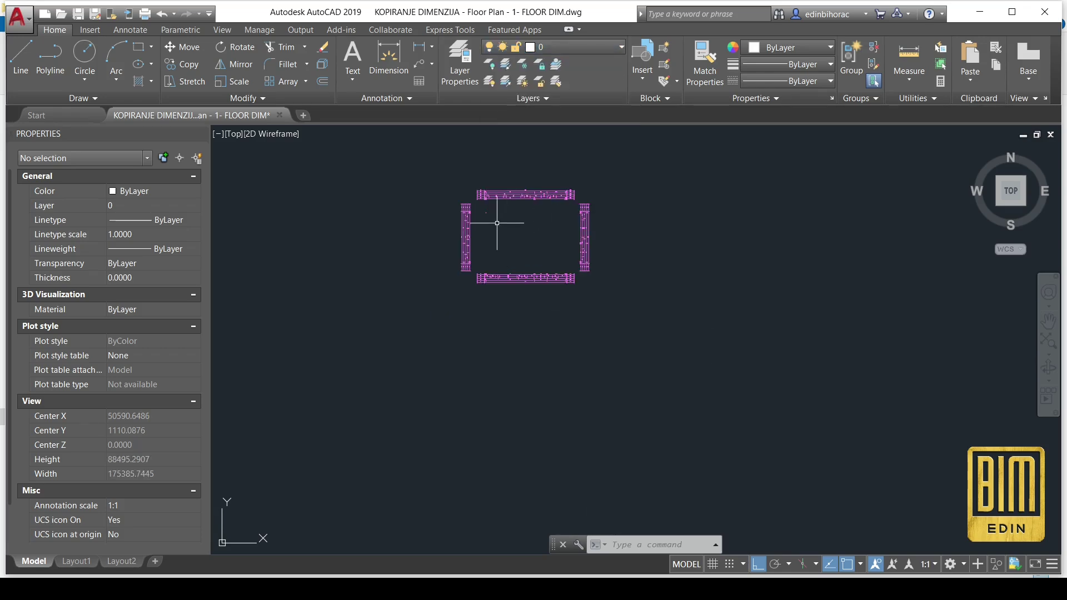
{"action": "type", "text": "PU"}
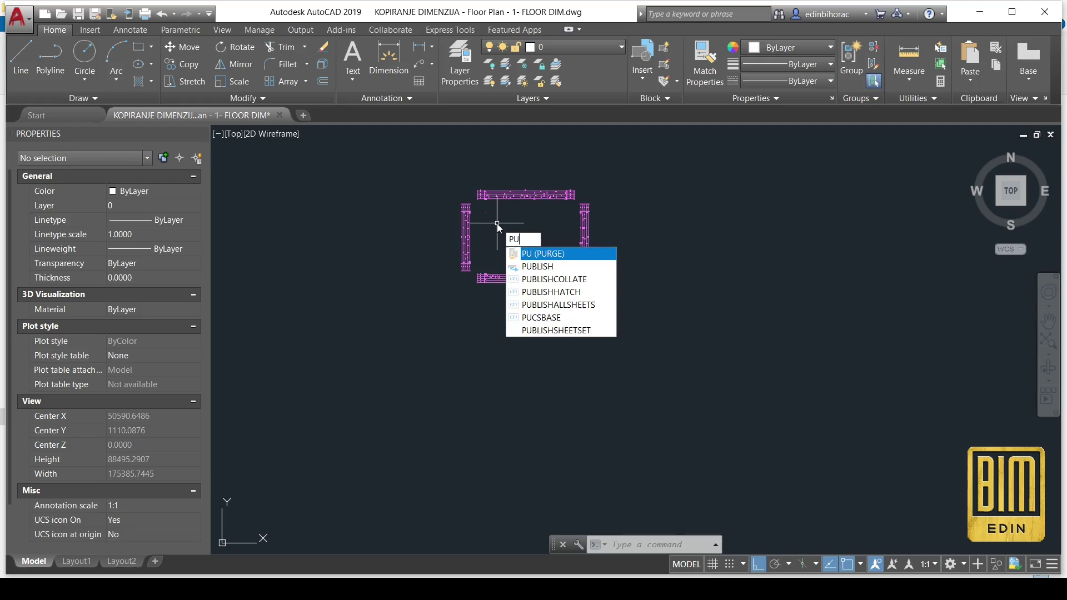
{"action": "key", "text": "Return"}
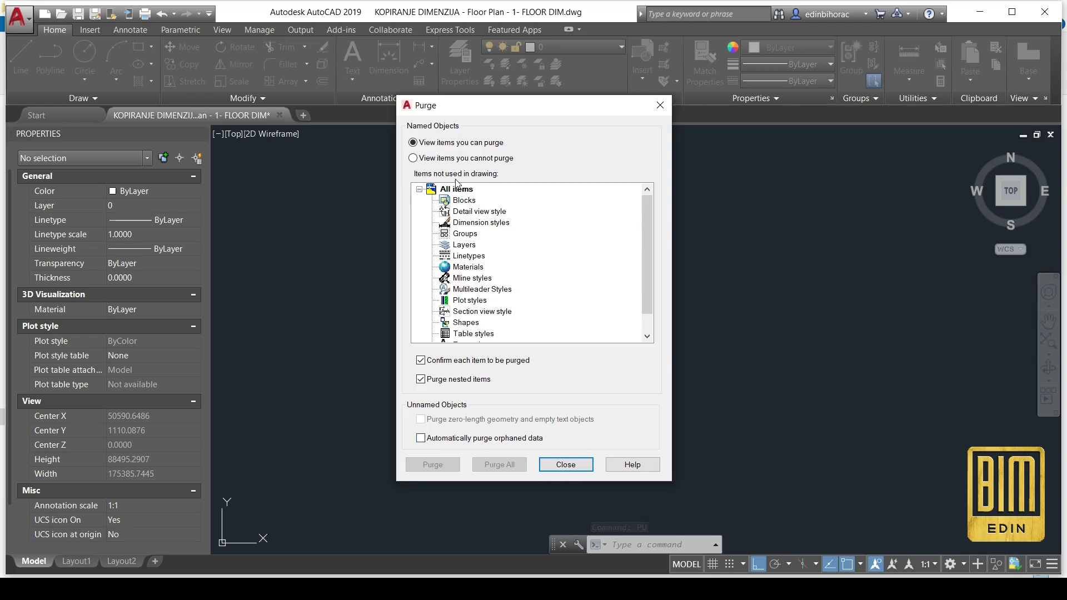
{"action": "left_click", "coordinate": [468, 190]}
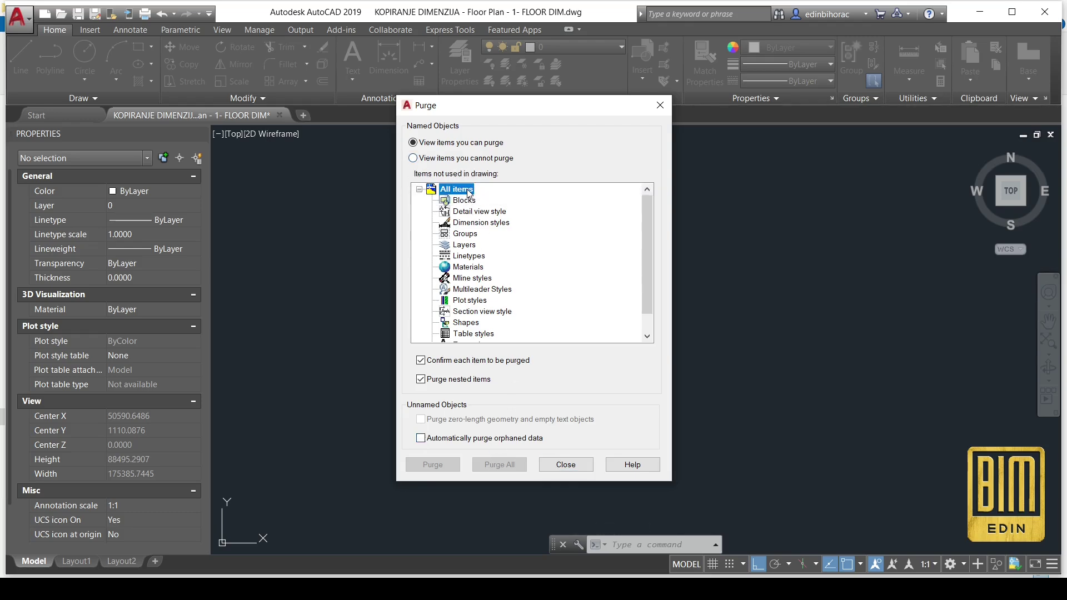
{"action": "left_click", "coordinate": [565, 464]}
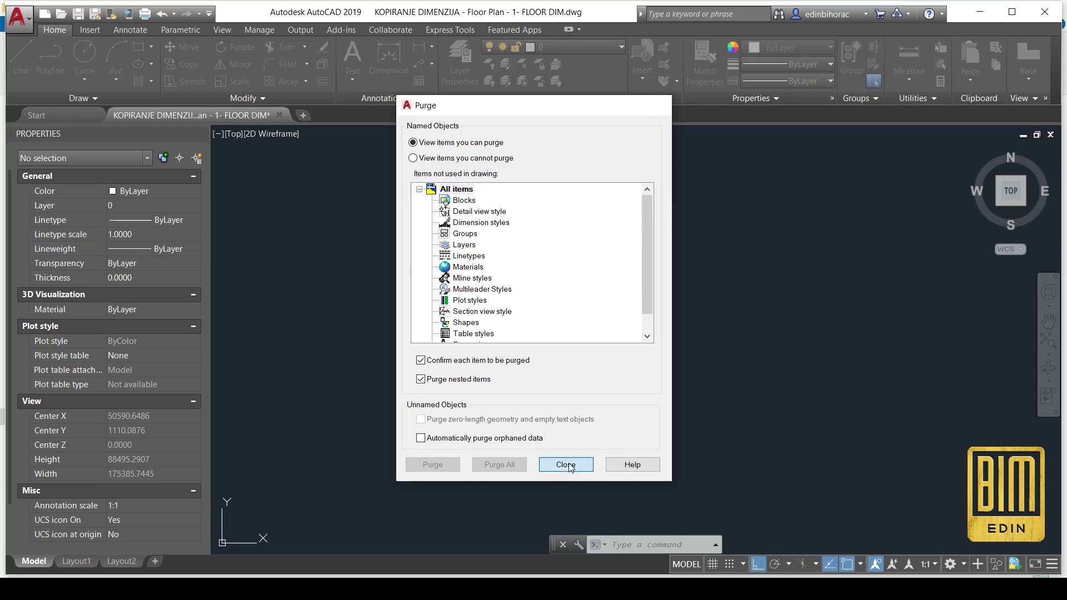
{"action": "scroll", "coordinate": [501, 206], "scroll_direction": "up", "scroll_amount": 4}
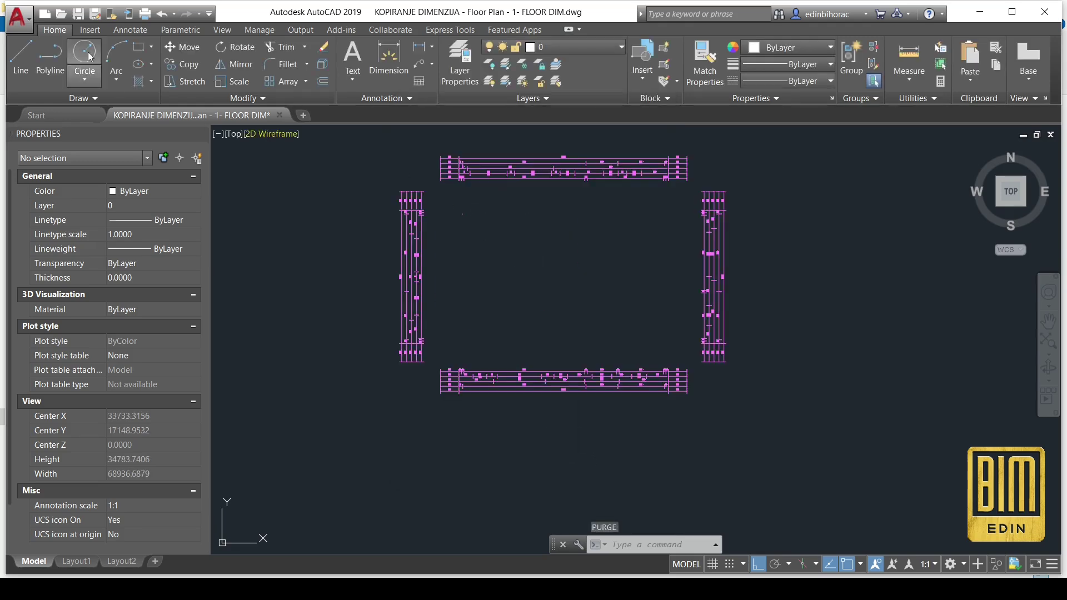
{"action": "key", "text": "ctrl+s"}
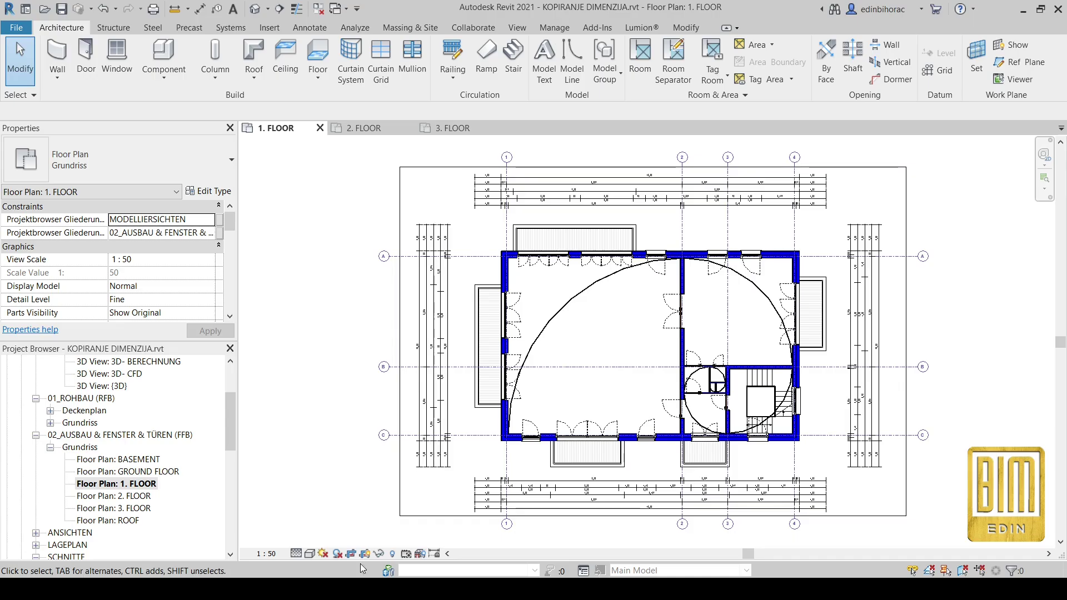
- Switch to Revit, open the 2. FLOOR plan and link KOPIRANJE DIMENZIJA - Floor Plan - 1- FLOOR DIM.dwg to the current view only, origin to internal origin
{"action": "double_click", "coordinate": [129, 497]}
{"action": "scroll", "coordinate": [468, 338], "scroll_direction": "down", "scroll_amount": 3}
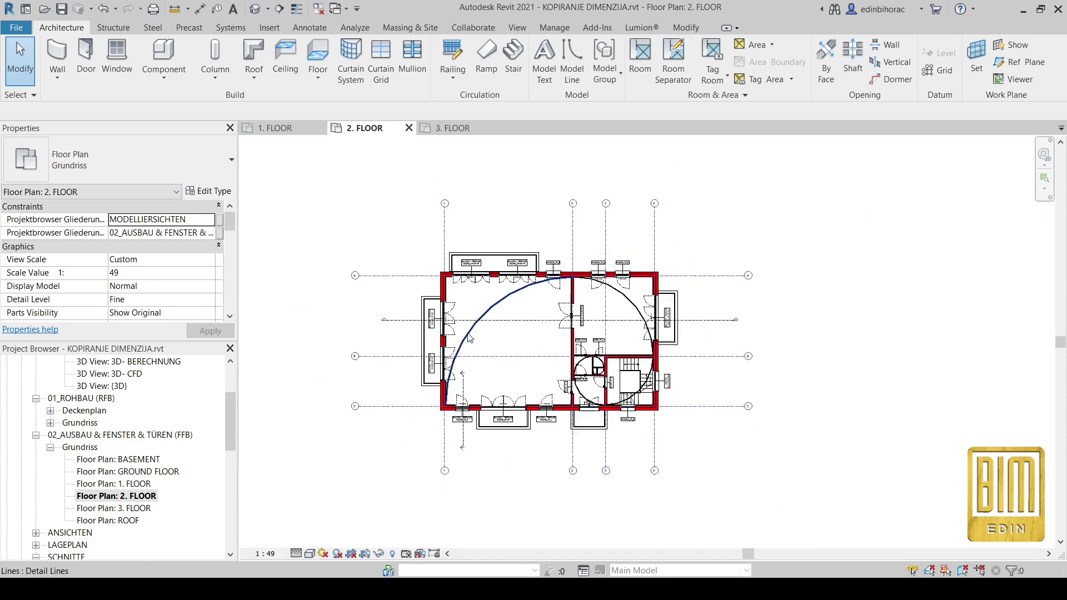
{"action": "left_click", "coordinate": [270, 28]}
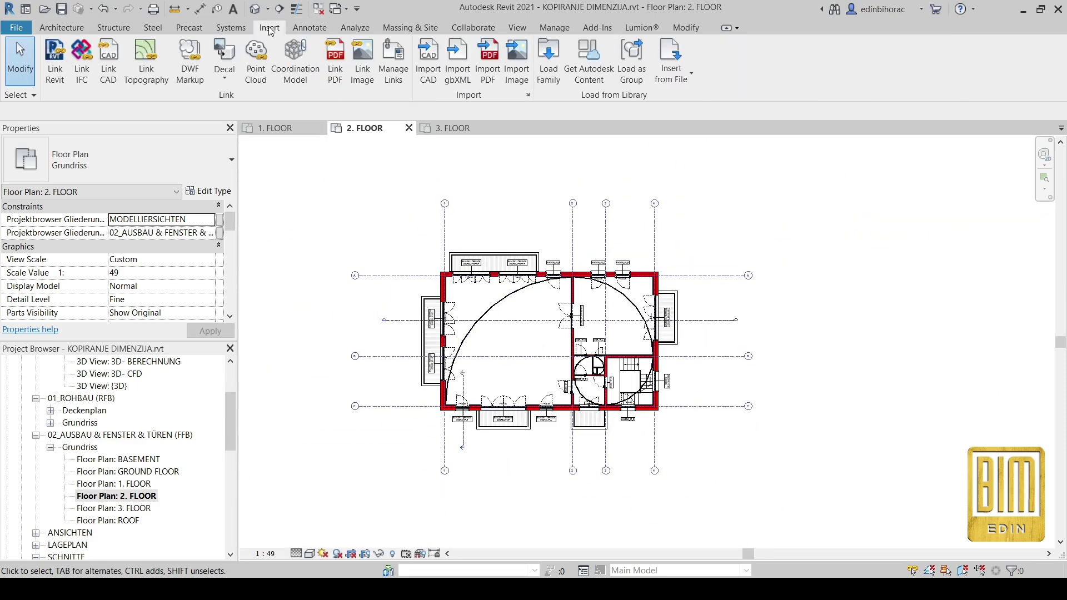
{"action": "left_click", "coordinate": [108, 63]}
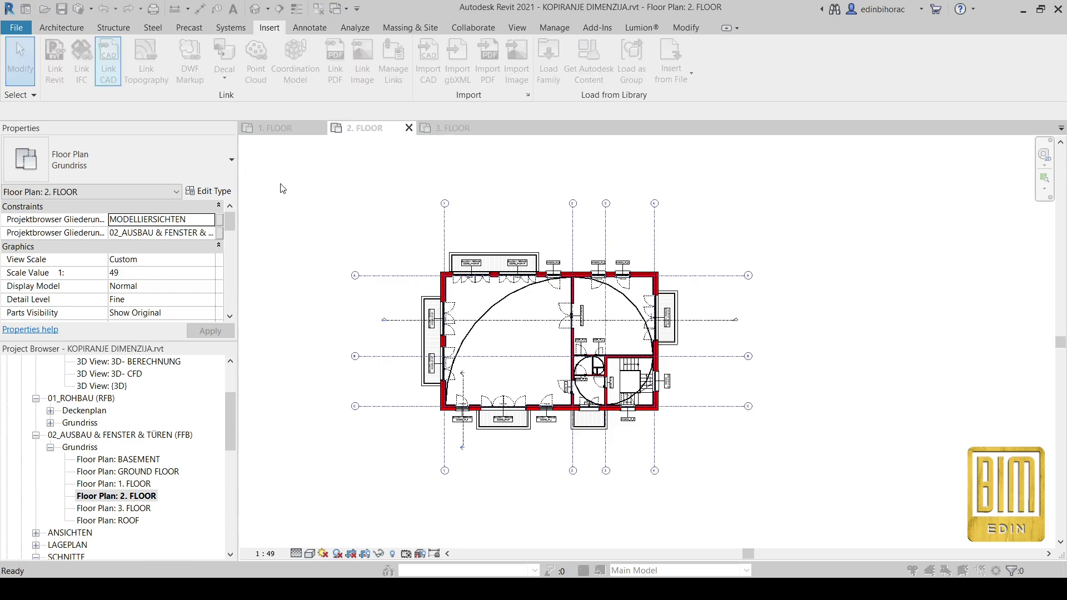
{"action": "left_click", "coordinate": [455, 172]}
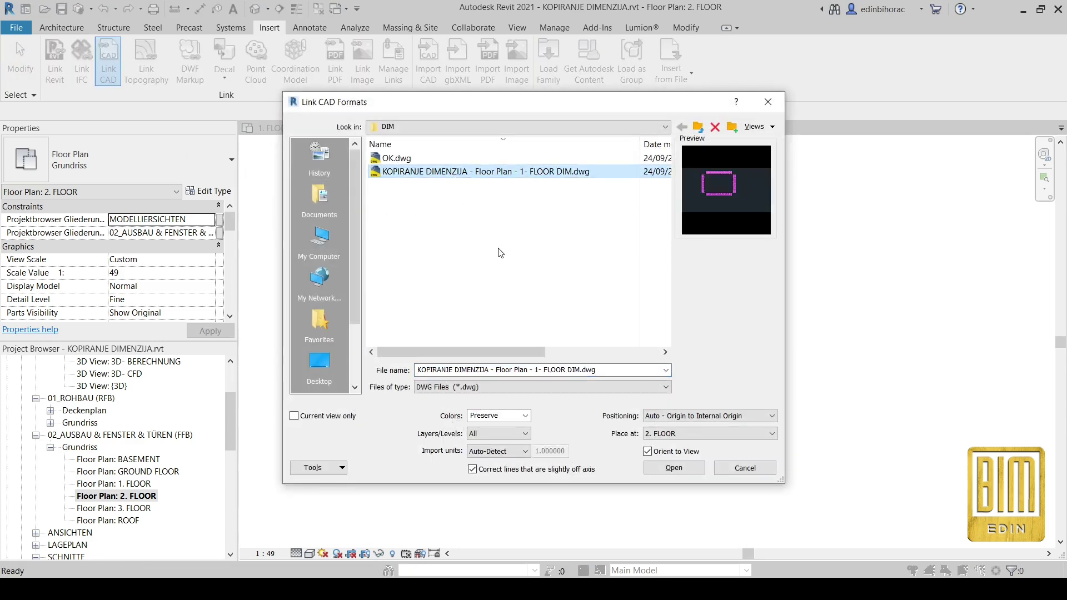
{"action": "left_click", "coordinate": [296, 417]}
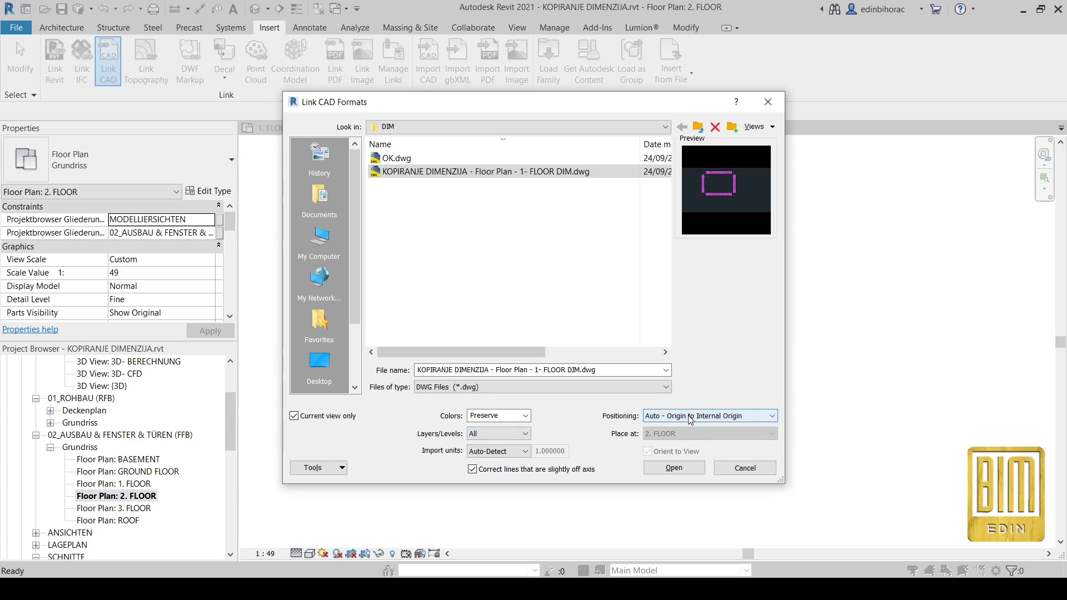
{"action": "left_click", "coordinate": [674, 468]}
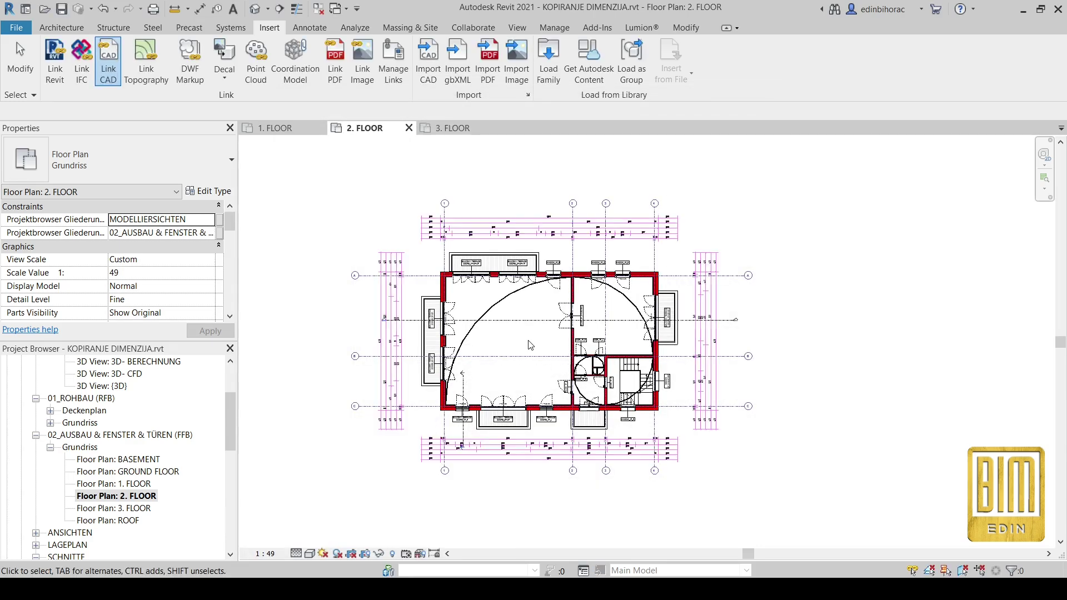
- In the imported object styles, set the A-ANNO-DIMS line color to RGB 077-077-077 and store that dark grey as a custom color
{"action": "scroll", "coordinate": [385, 275], "scroll_direction": "up", "scroll_amount": 3}
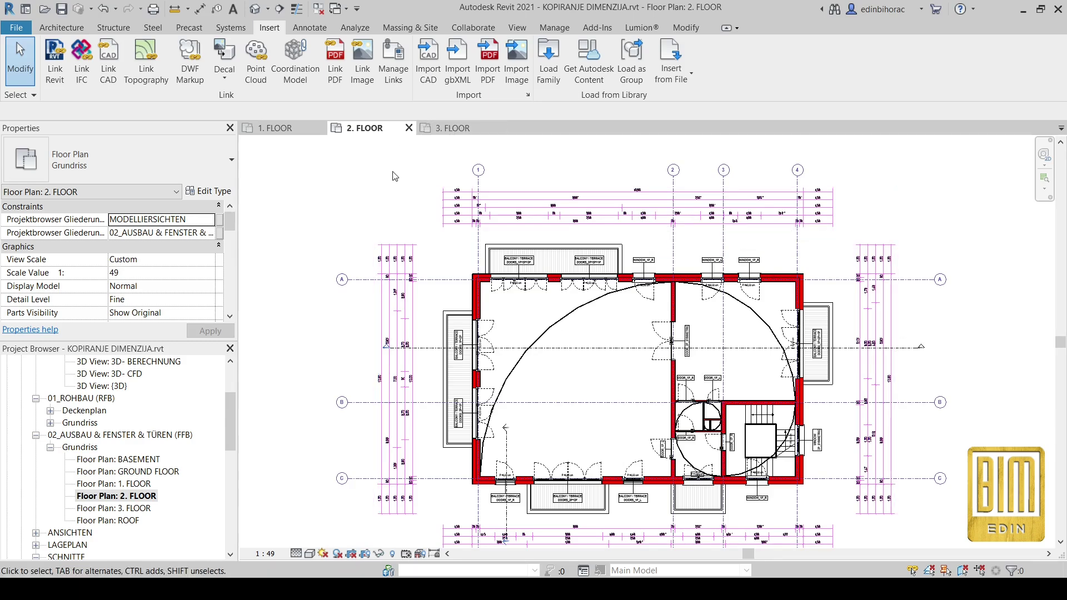
{"action": "scroll", "coordinate": [189, 288], "scroll_direction": "down", "scroll_amount": 2}
{"action": "left_click", "coordinate": [167, 300]}
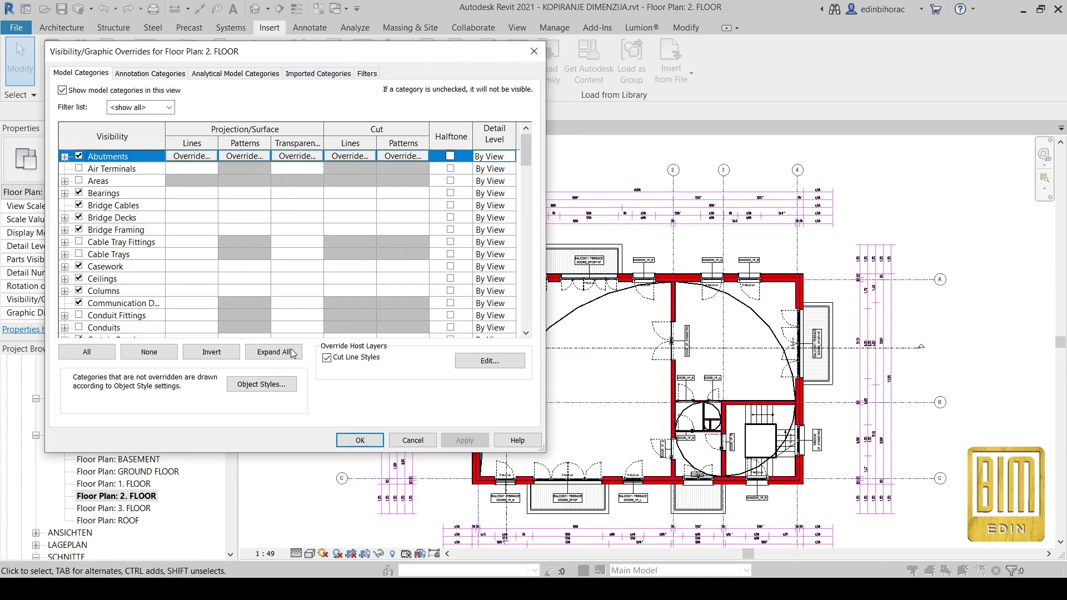
{"action": "left_click", "coordinate": [278, 384]}
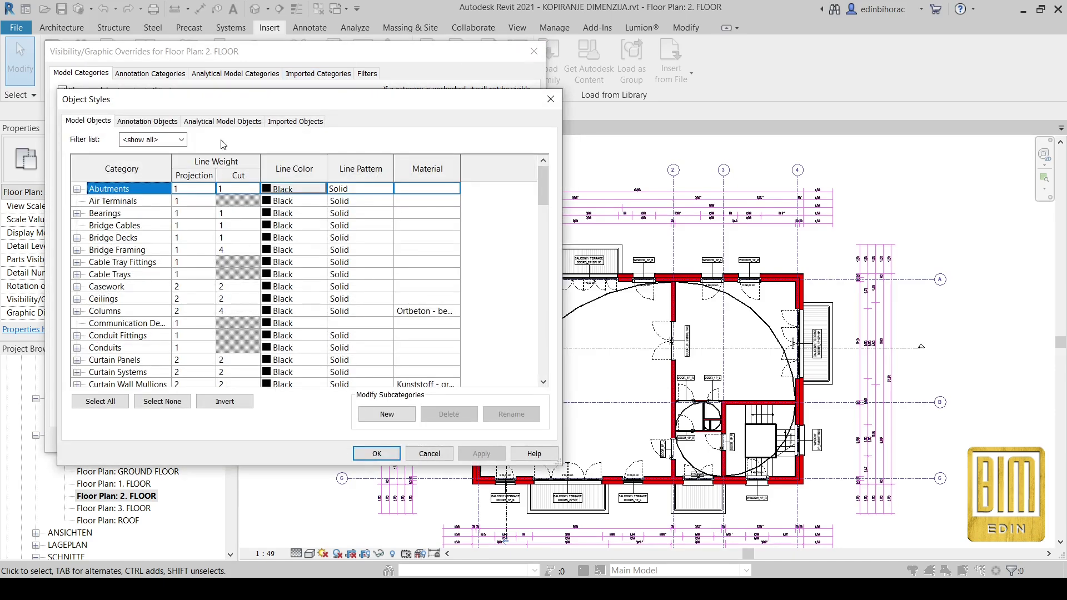
{"action": "left_click", "coordinate": [289, 122]}
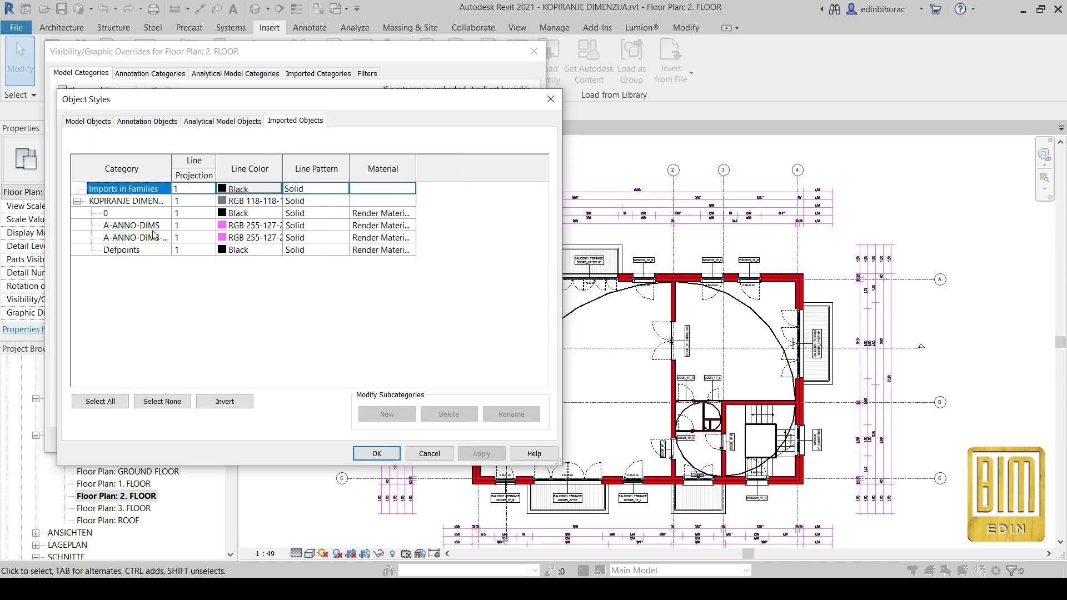
{"action": "left_click", "coordinate": [228, 227]}
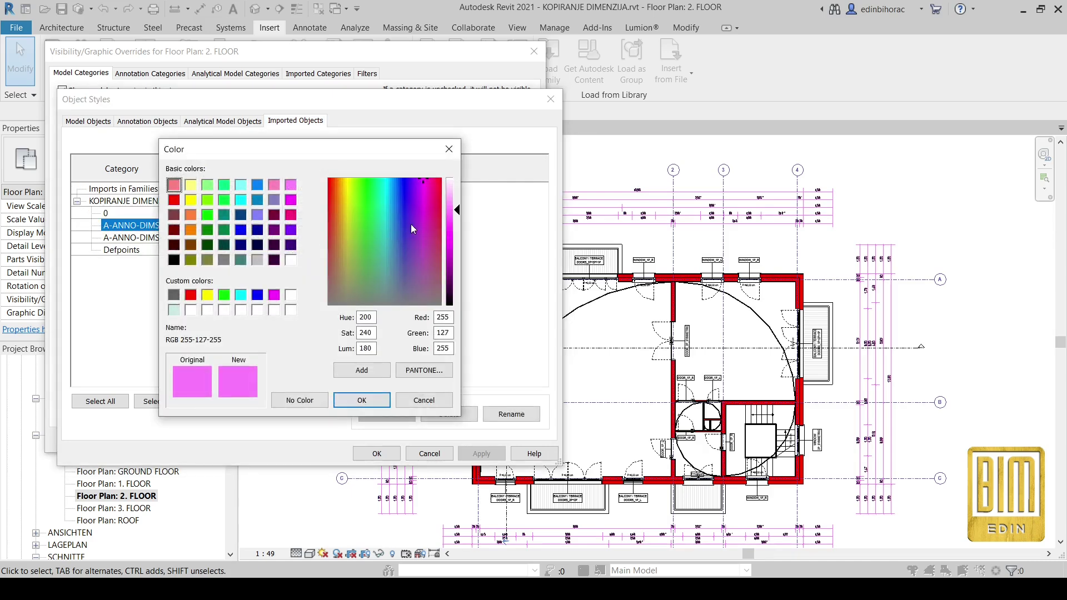
{"action": "left_click", "coordinate": [258, 260]}
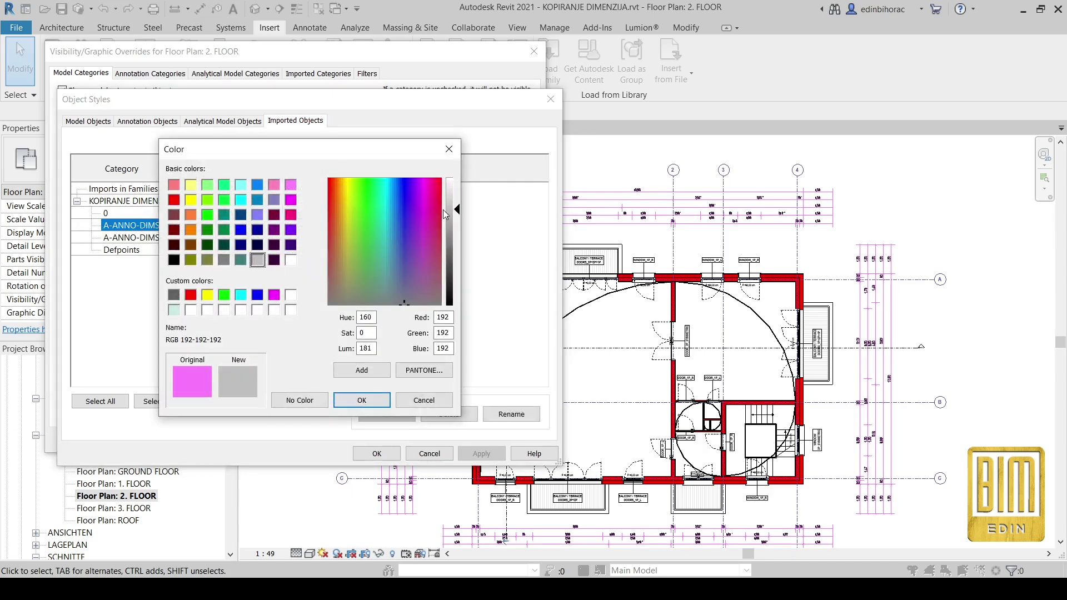
{"action": "left_click_drag", "start_coordinate": [445, 214], "coordinate": [457, 271]}
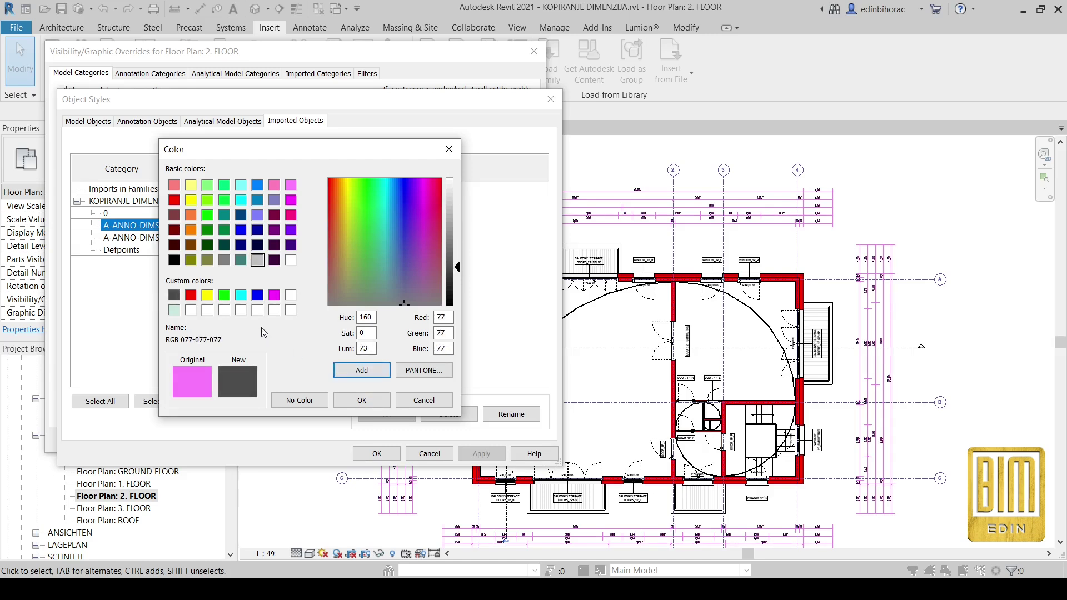
{"action": "left_click", "coordinate": [362, 401]}
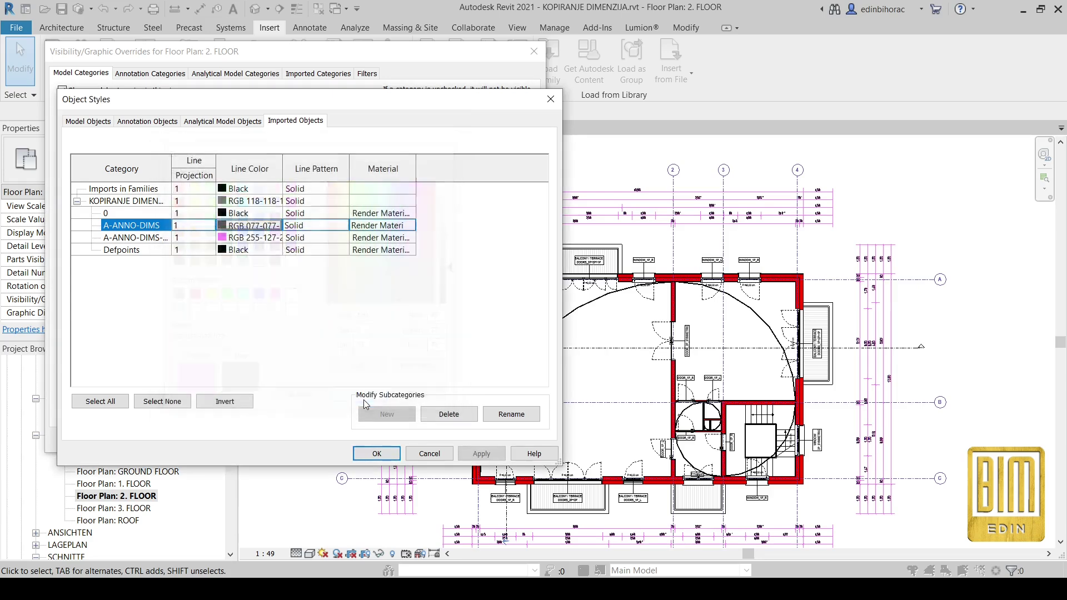
- Set the line color of the imported A-ANNO-DIMS-50 layer to the custom dark grey RGB 077-077-077
{"action": "left_click", "coordinate": [248, 239]}
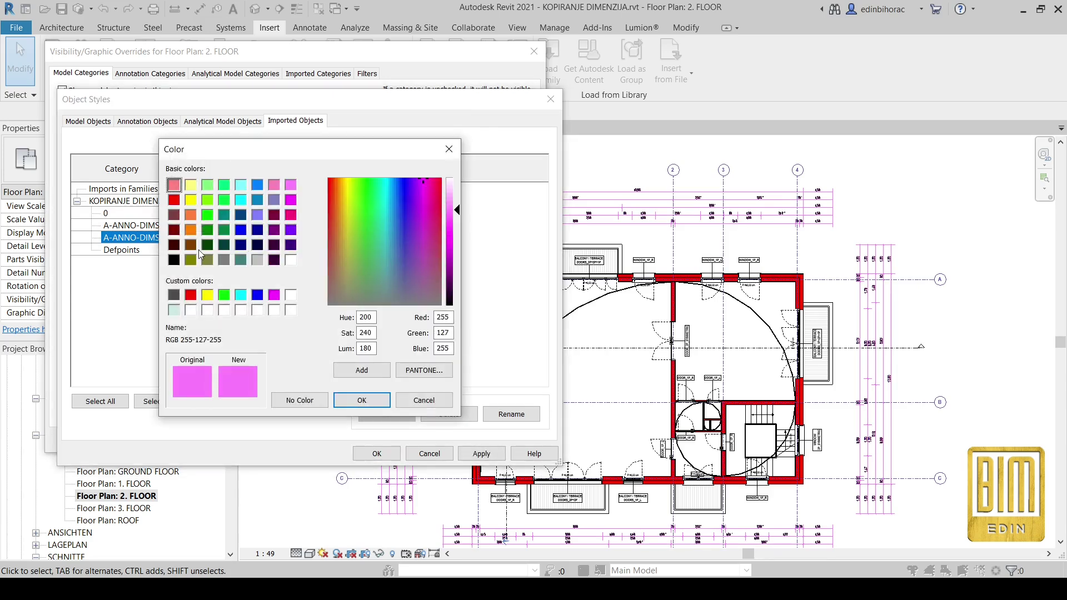
{"action": "left_click", "coordinate": [174, 295]}
{"action": "left_click", "coordinate": [361, 400]}
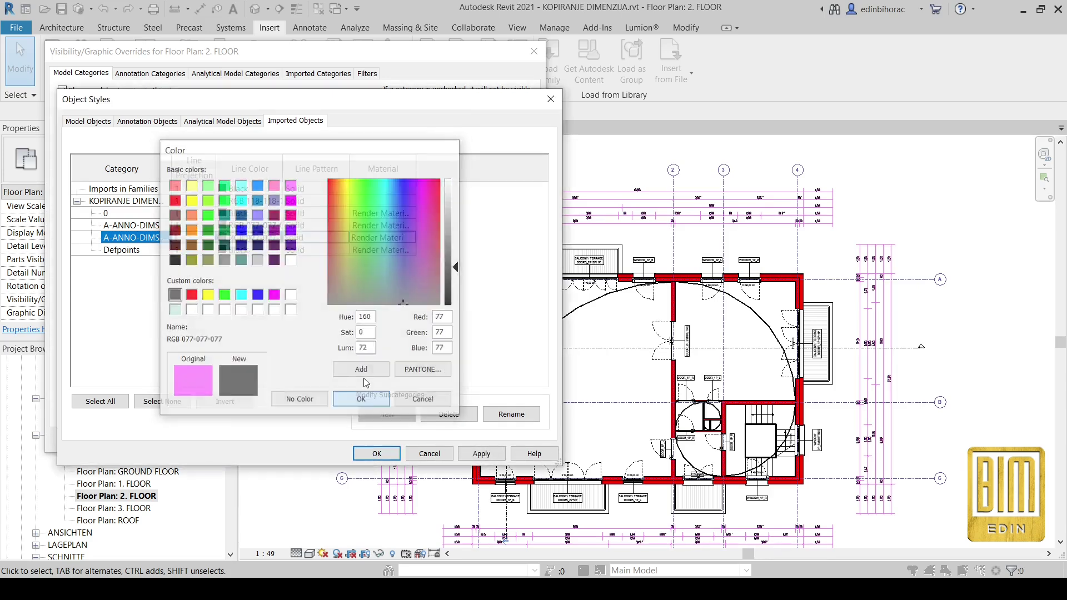
- Apply the new imported layer styles and inspect the recolored linked dimensions around the 2. FLOOR plan
{"action": "left_click", "coordinate": [371, 453]}
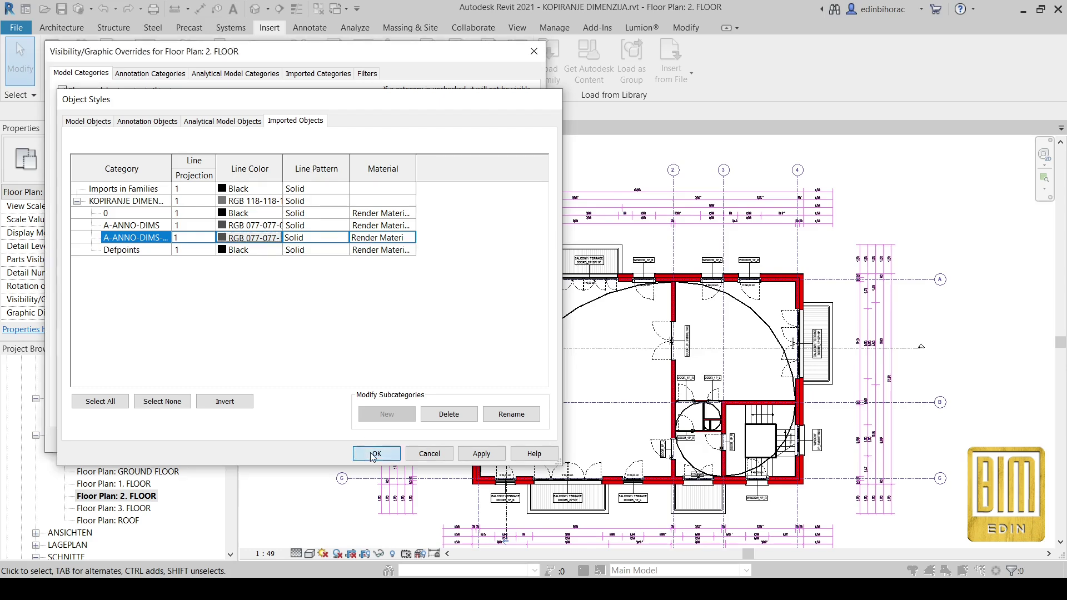
{"action": "left_click", "coordinate": [360, 440]}
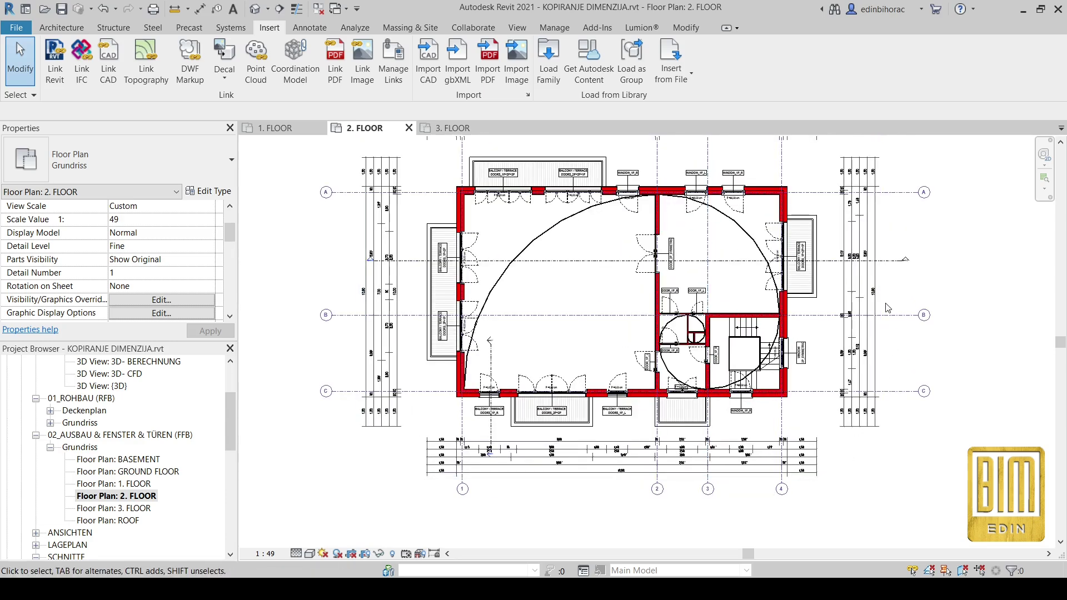
{"action": "middle_click_drag", "start_coordinate": [574, 248], "coordinate": [571, 302]}
{"action": "scroll", "coordinate": [558, 280], "scroll_direction": "up", "scroll_amount": 5}
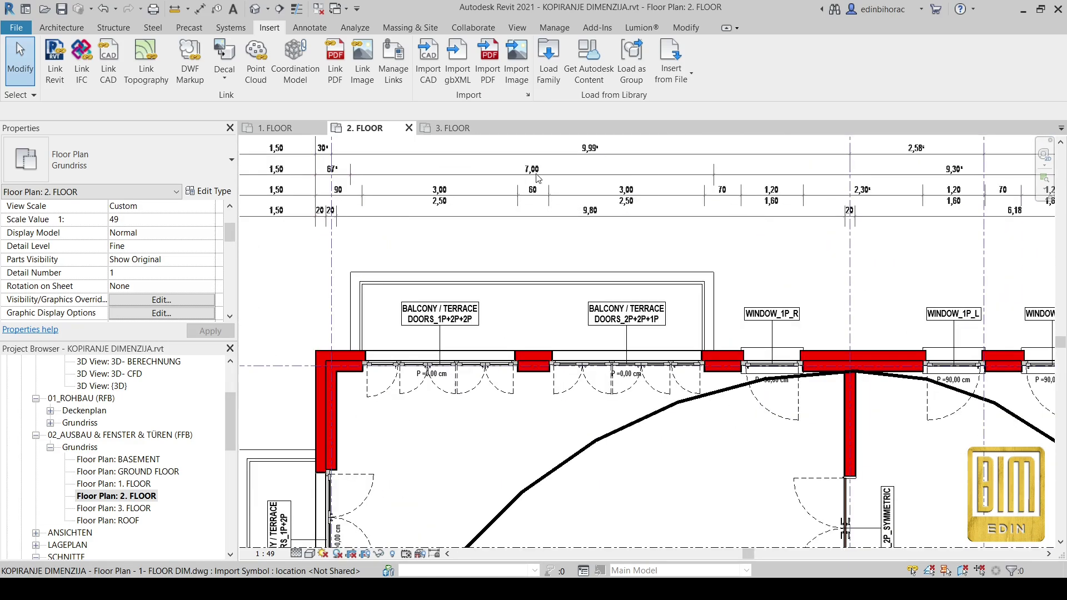
{"action": "scroll", "coordinate": [656, 483], "scroll_direction": "down", "scroll_amount": 5}
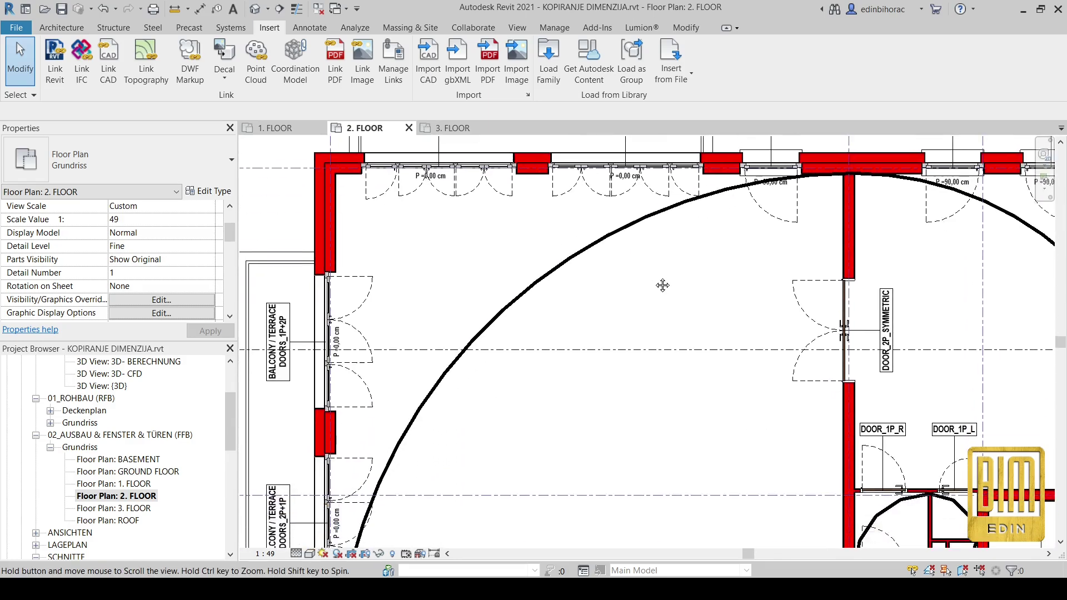
{"action": "scroll", "coordinate": [350, 309], "scroll_direction": "up", "scroll_amount": 5}
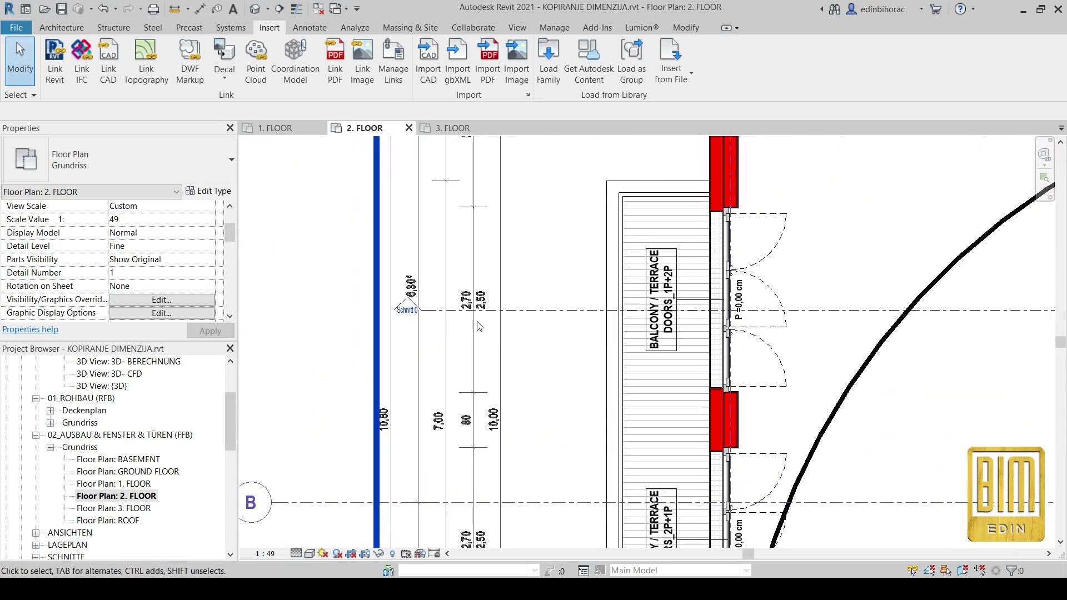
{"action": "scroll", "coordinate": [475, 327], "scroll_direction": "up", "scroll_amount": 1}
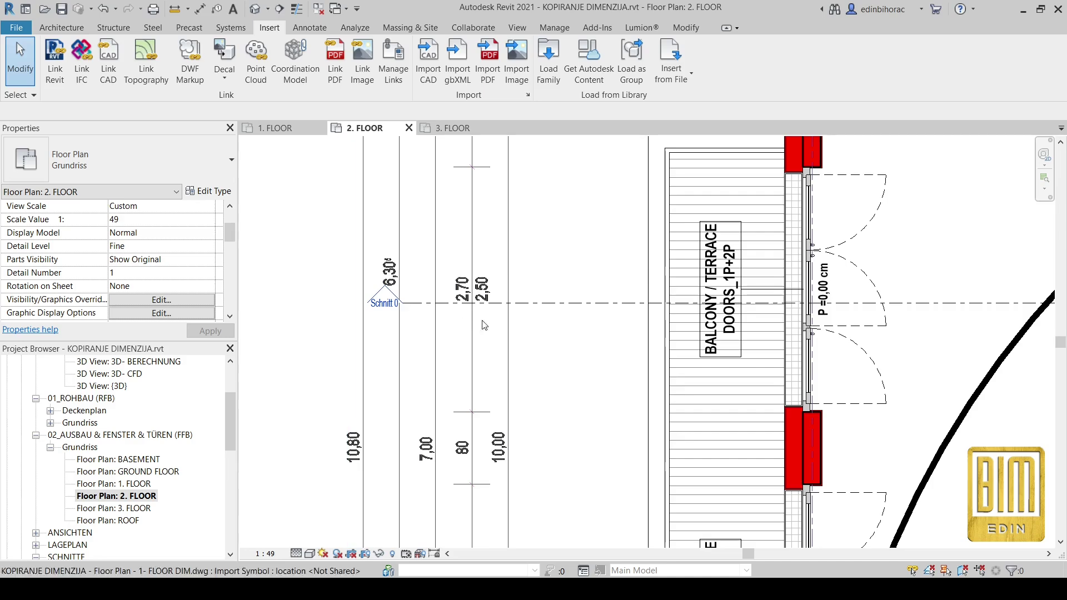
{"action": "scroll", "coordinate": [458, 286], "scroll_direction": "down", "scroll_amount": 4}
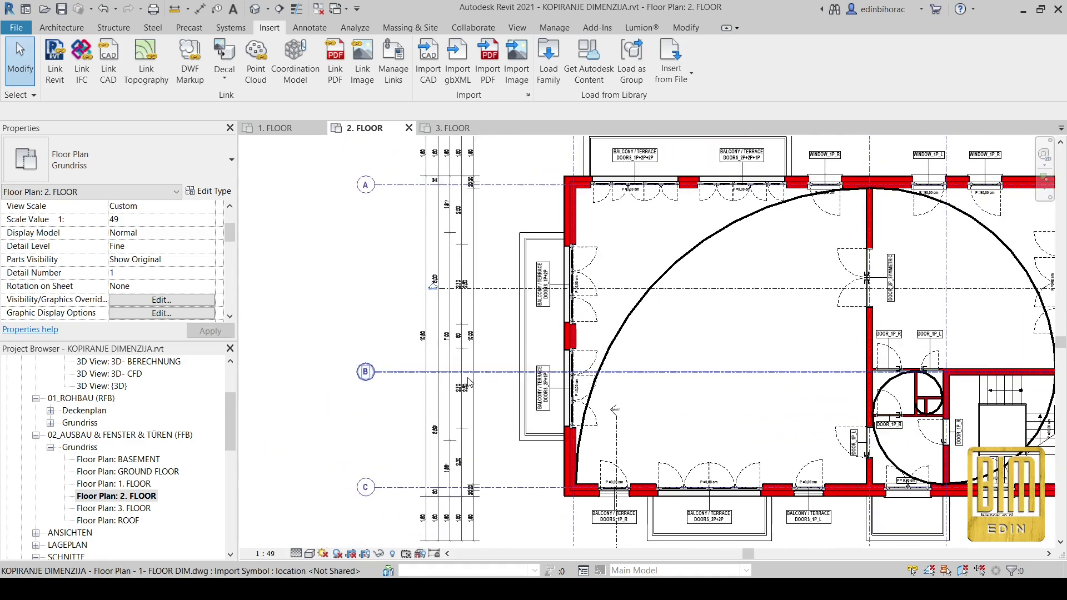
- Compare the dimensions in the 1. FLOOR and 2. FLOOR plans and check the 3. FLOOR plan, returning to 2. FLOOR
{"action": "left_click", "coordinate": [133, 485]}
{"action": "double_click", "coordinate": [133, 484]}
{"action": "scroll", "coordinate": [387, 267], "scroll_direction": "up", "scroll_amount": 8}
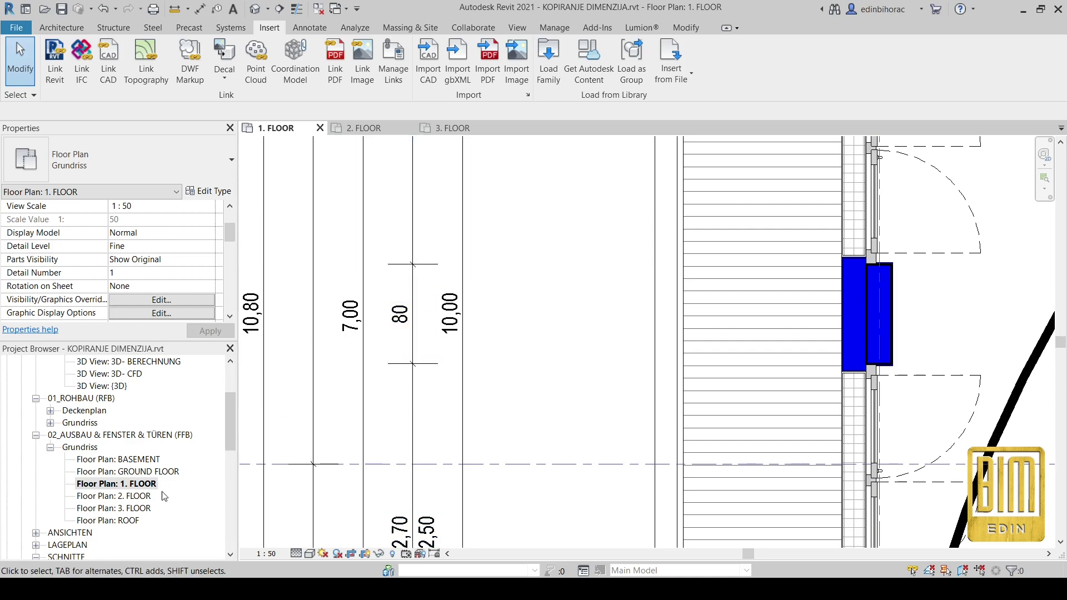
{"action": "double_click", "coordinate": [139, 496]}
{"action": "scroll", "coordinate": [486, 325], "scroll_direction": "down", "scroll_amount": 3}
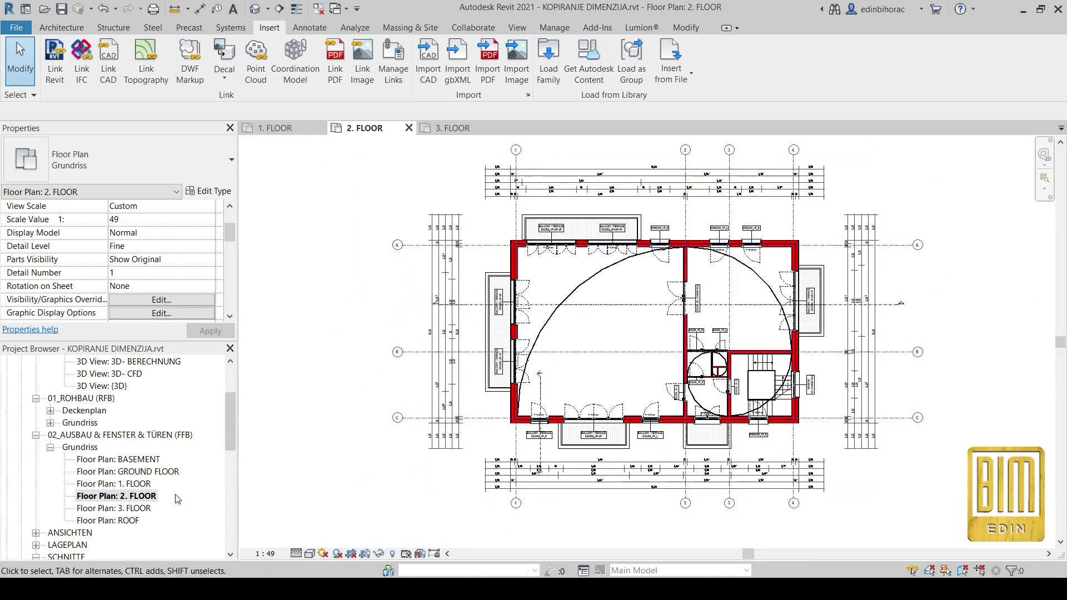
{"action": "double_click", "coordinate": [116, 508]}
{"action": "scroll", "coordinate": [541, 368], "scroll_direction": "down", "scroll_amount": 3}
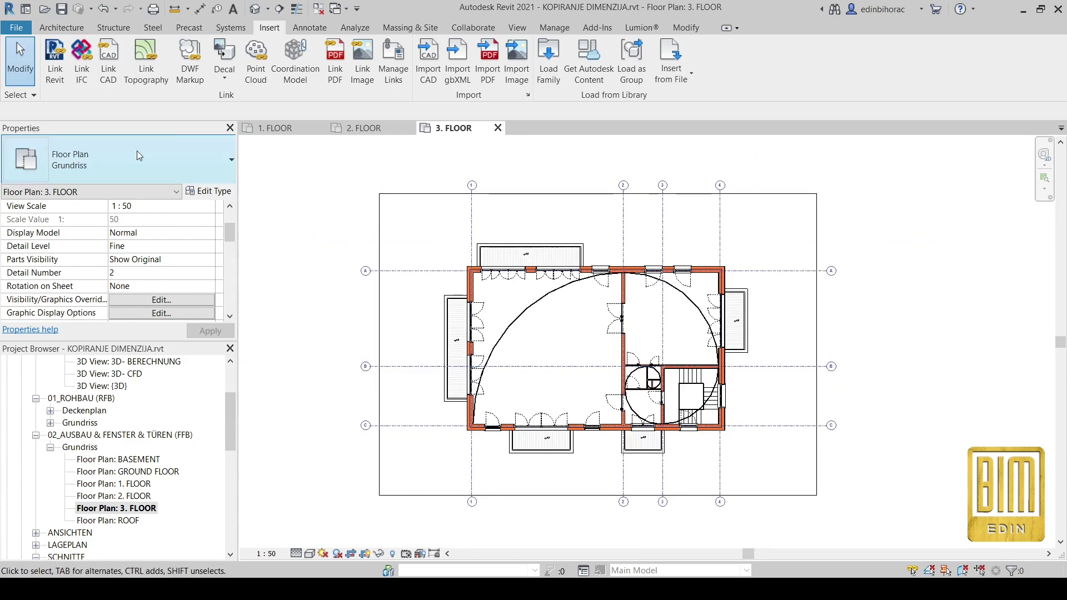
{"action": "double_click", "coordinate": [123, 496]}
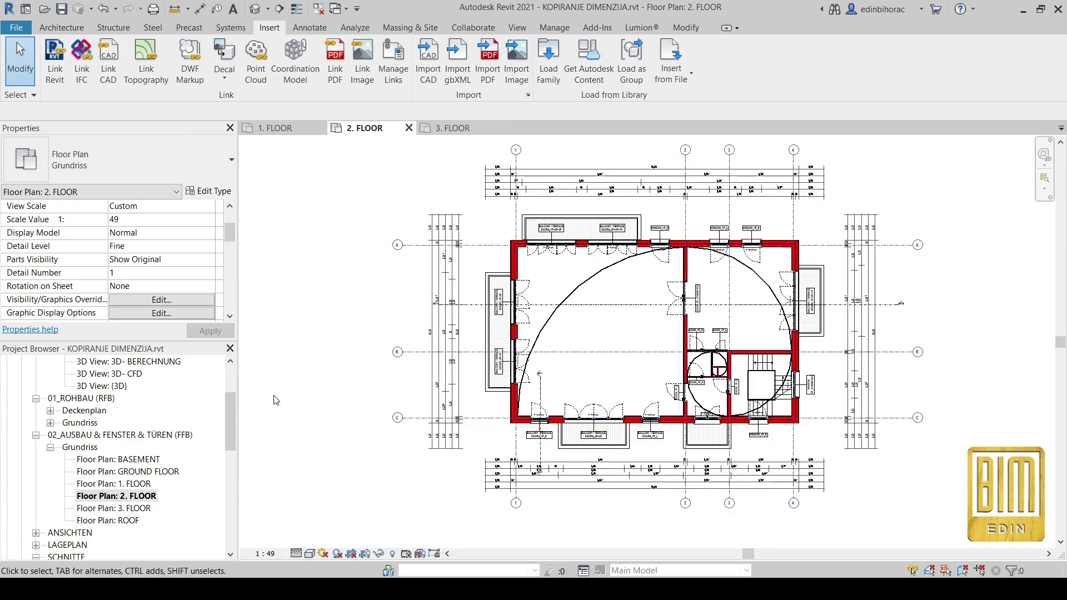
- Copy the linked dimension DWG from 2. FLOOR and paste it aligned into the 3. FLOOR plan
{"action": "left_click", "coordinate": [484, 200]}
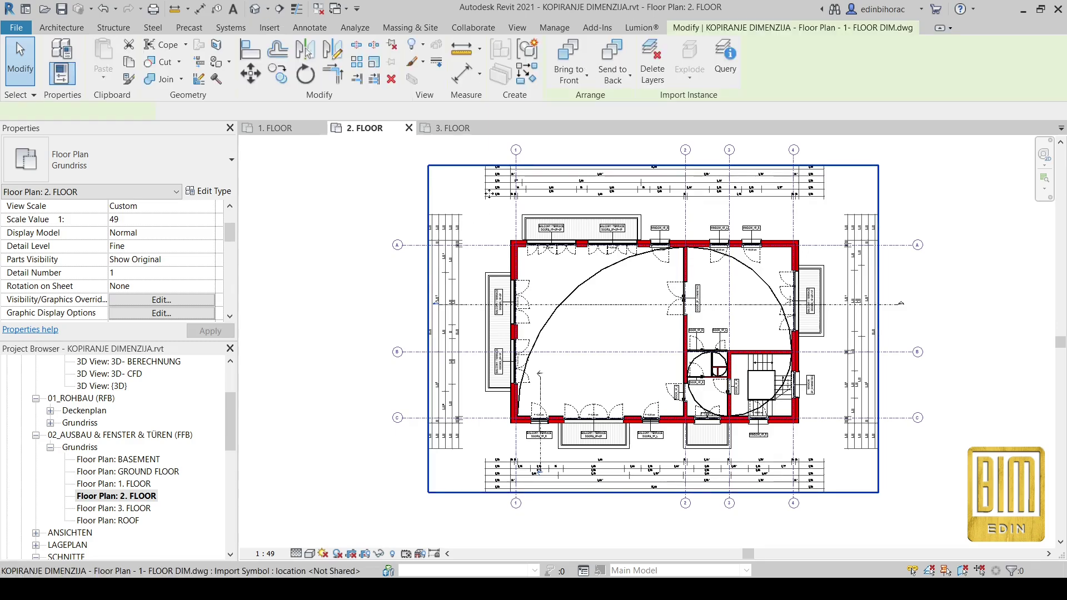
{"action": "left_click", "coordinate": [127, 62]}
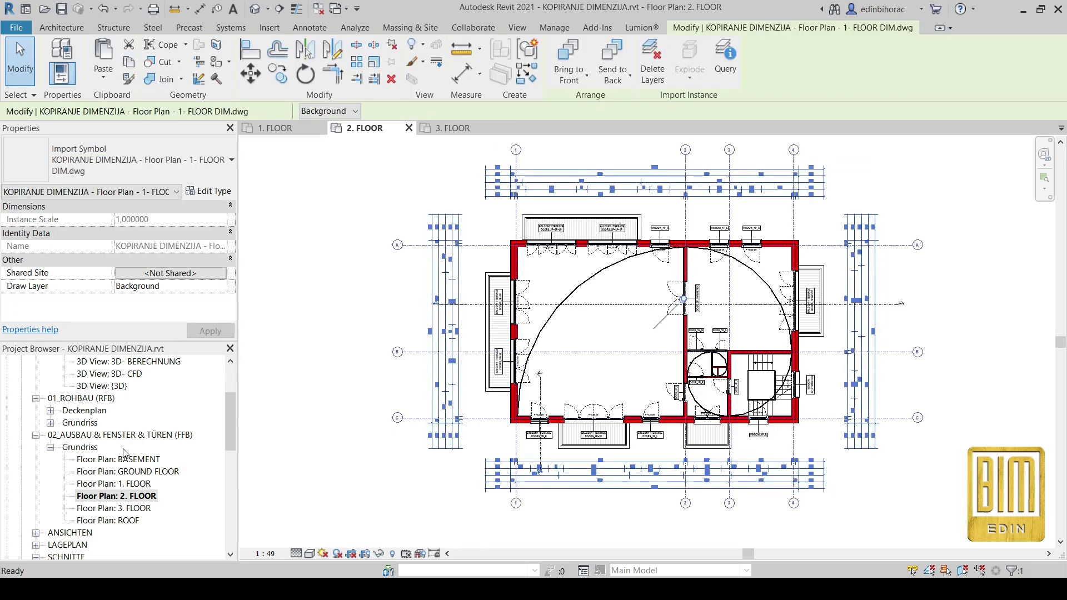
{"action": "double_click", "coordinate": [128, 508]}
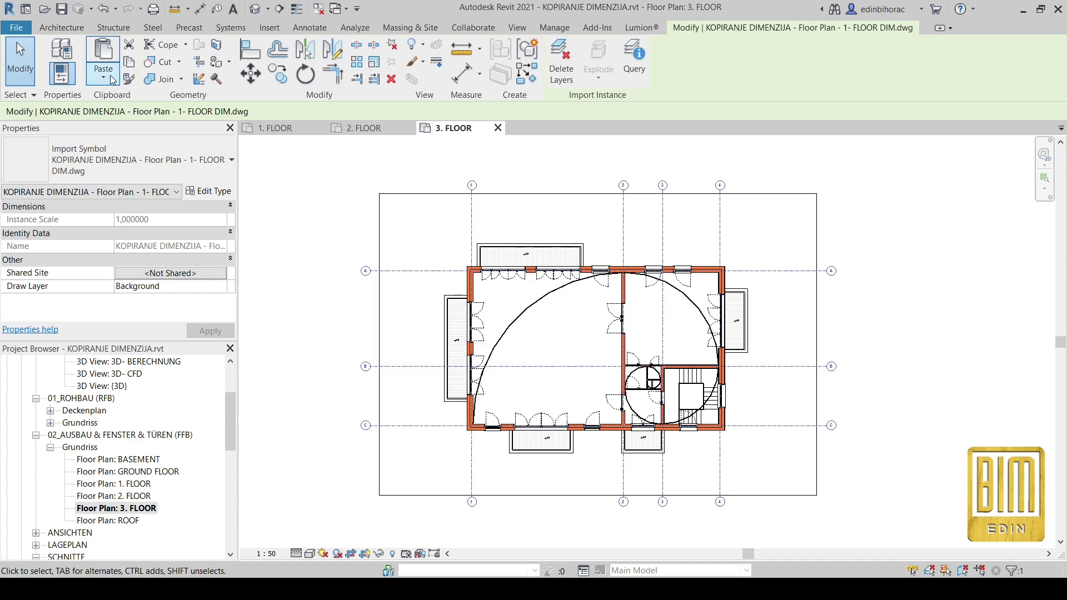
{"action": "left_click", "coordinate": [103, 78]}
{"action": "left_click", "coordinate": [131, 185]}
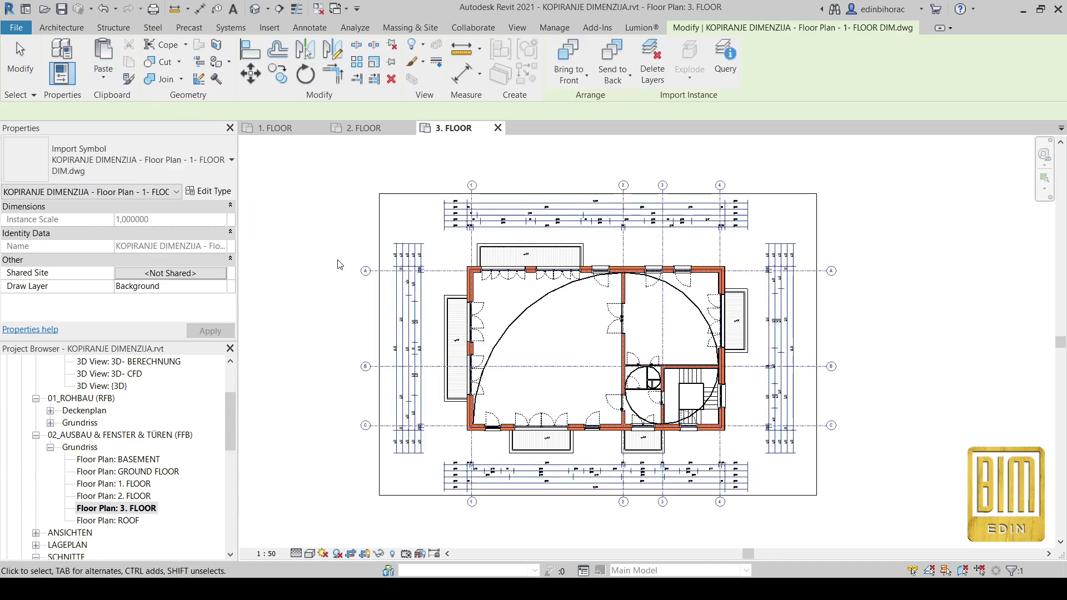
{"action": "left_click", "coordinate": [322, 223]}
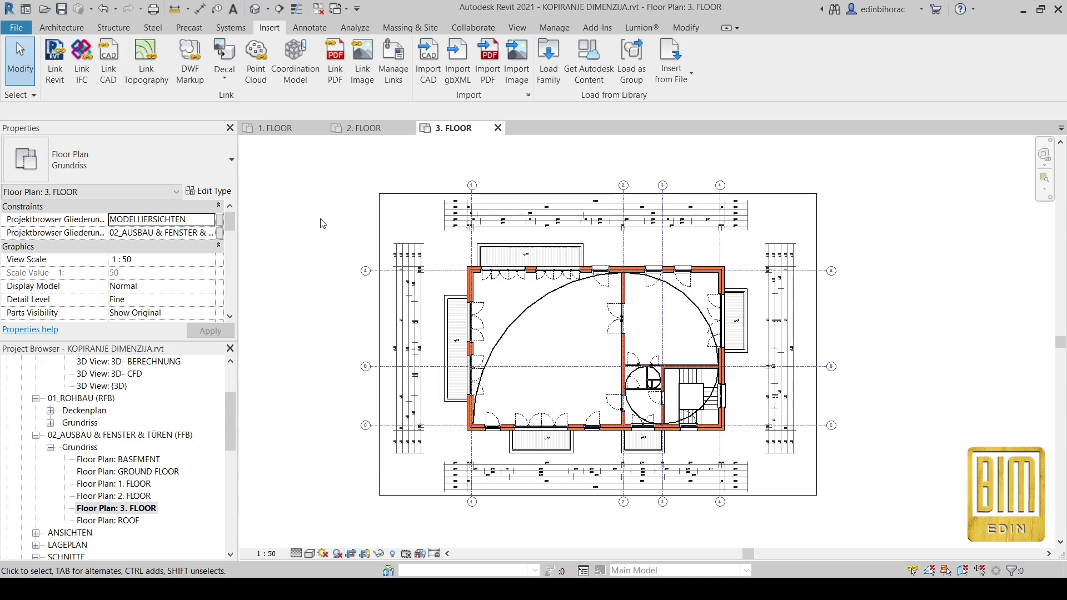
- On 3. FLOOR, move the BALCONY / TERRACE DOORS_2P+2P+1P unit in the grid A wall to 50 cm from the neighboring balcony doors
{"action": "scroll", "coordinate": [609, 280], "scroll_direction": "up", "scroll_amount": 4}
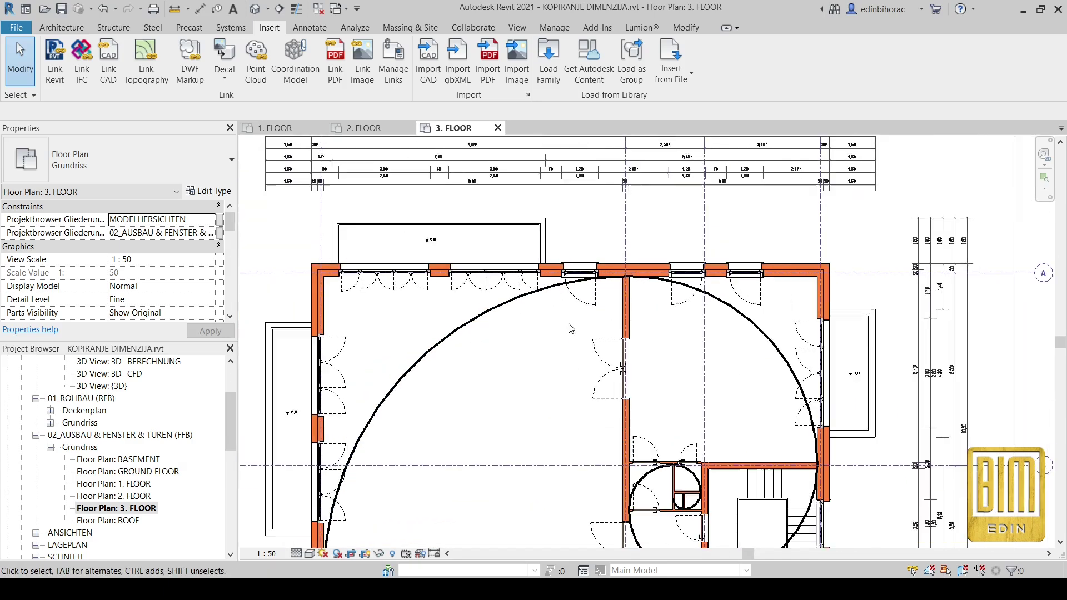
{"action": "scroll", "coordinate": [567, 320], "scroll_direction": "down", "scroll_amount": 1}
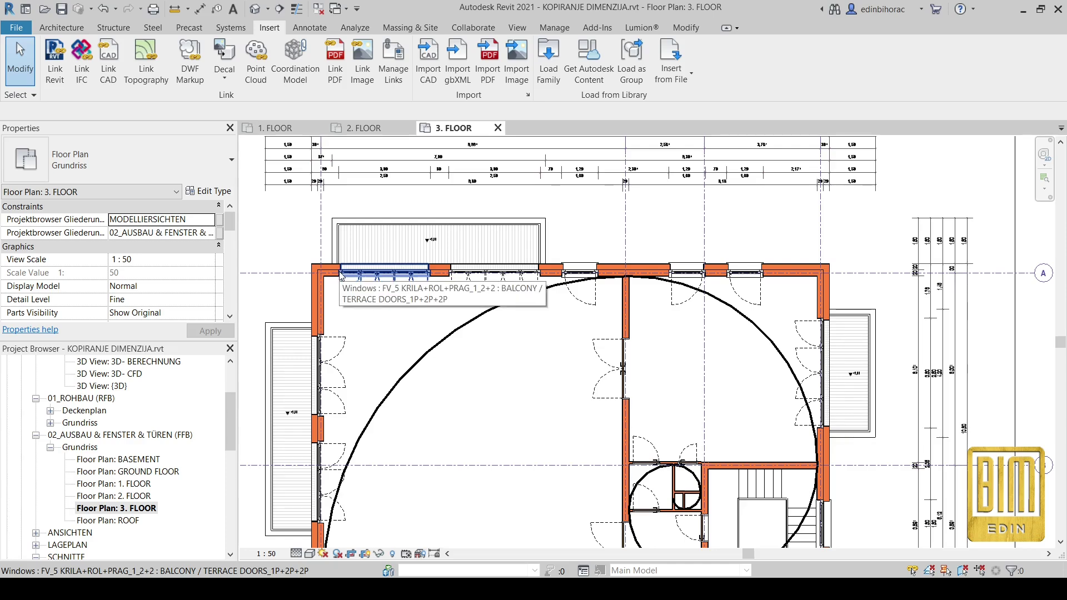
{"action": "left_click", "coordinate": [477, 275]}
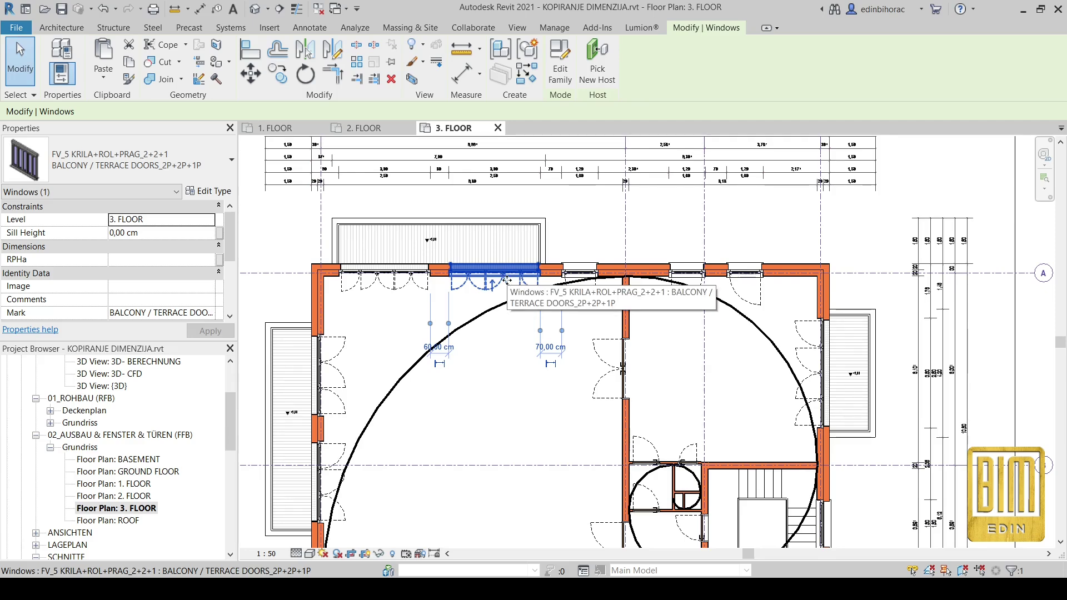
{"action": "scroll", "coordinate": [440, 356], "scroll_direction": "up", "scroll_amount": 2}
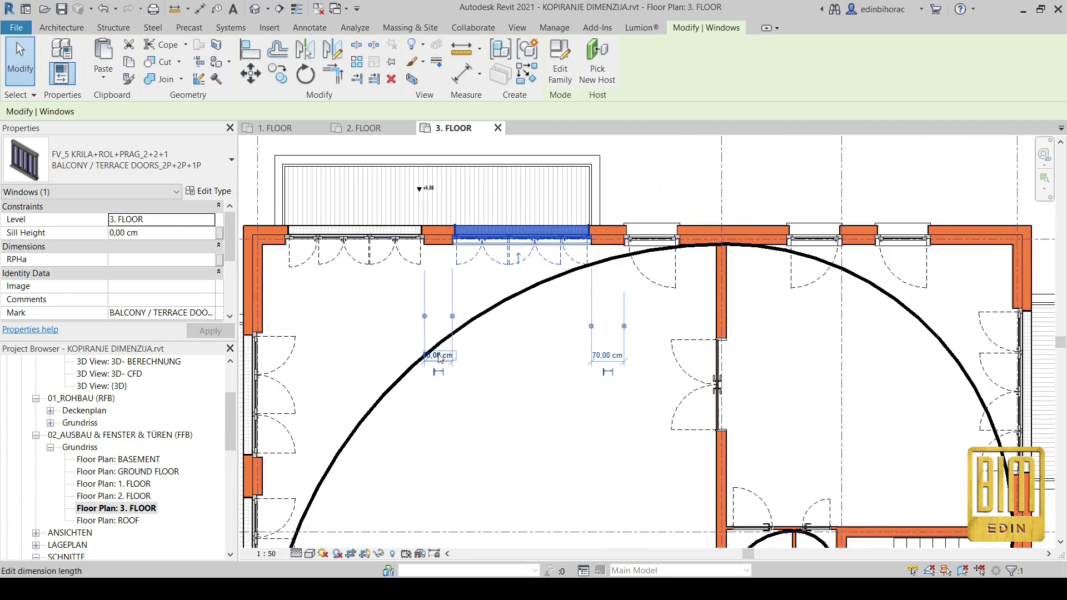
{"action": "left_click", "coordinate": [439, 355]}
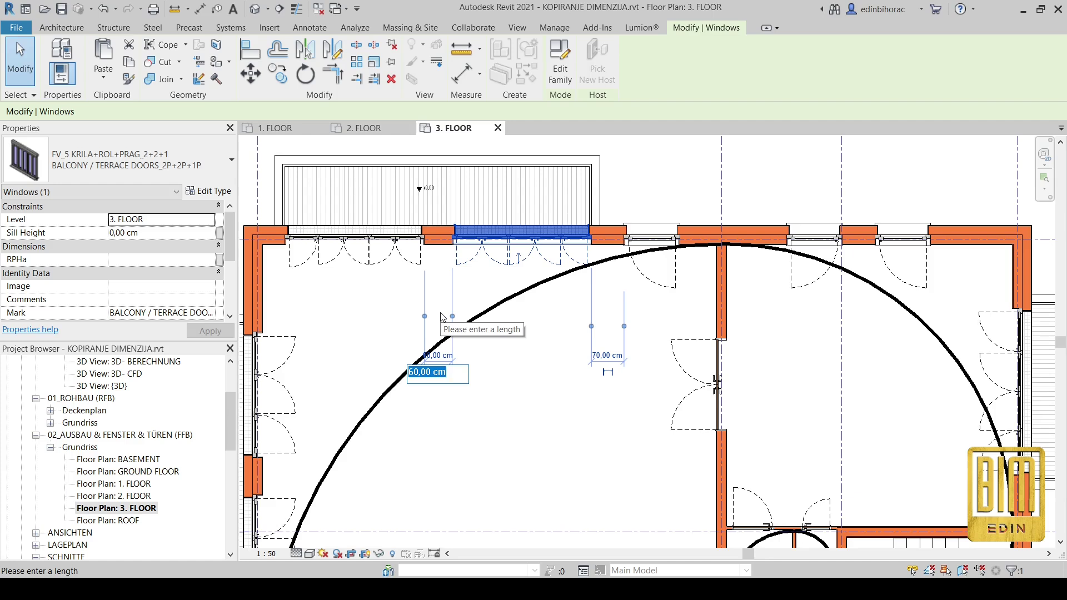
{"action": "type", "text": "50"}
{"action": "key", "text": "Return"}
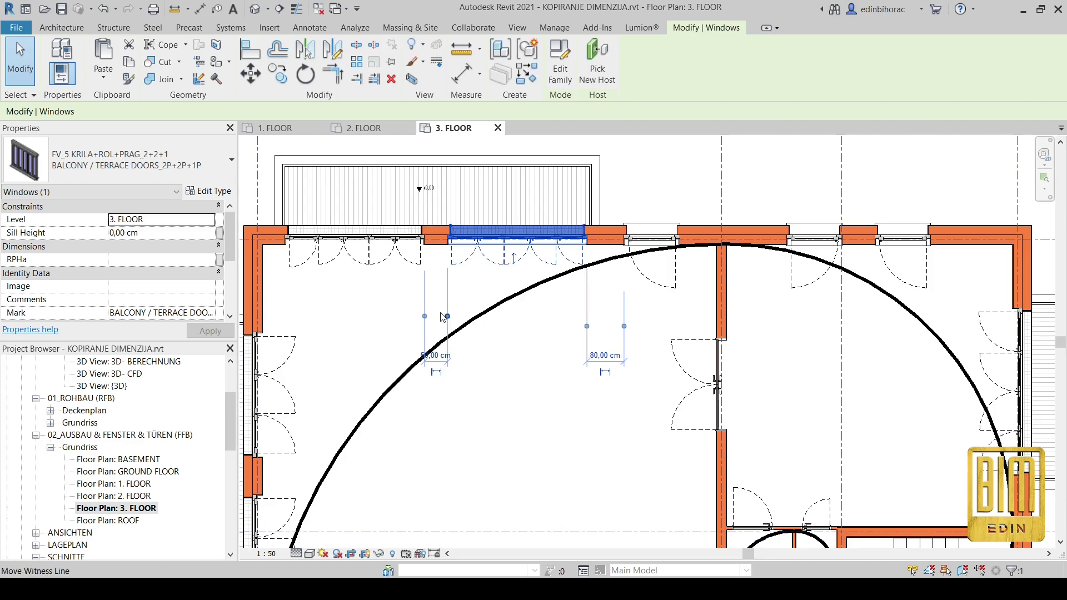
- Move the BALCONY / TERRACE DOORS_1P+2P+2P unit on 3. FLOOR to 40 cm from its neighbor and check the linked dimensions above
{"action": "left_click", "coordinate": [393, 240]}
{"action": "left_click", "coordinate": [434, 324]}
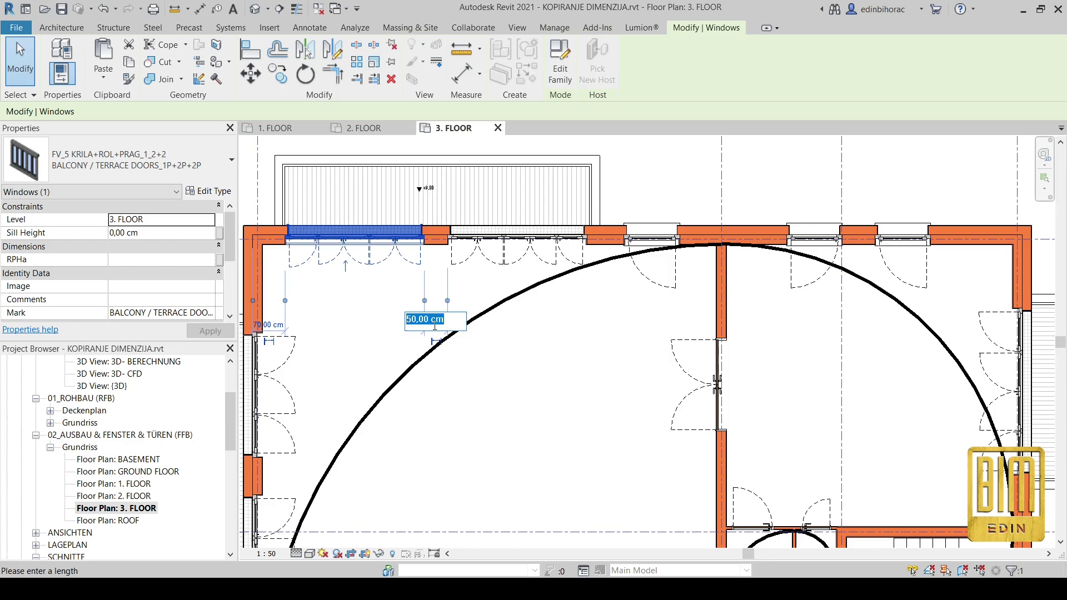
{"action": "key", "text": "Return"}
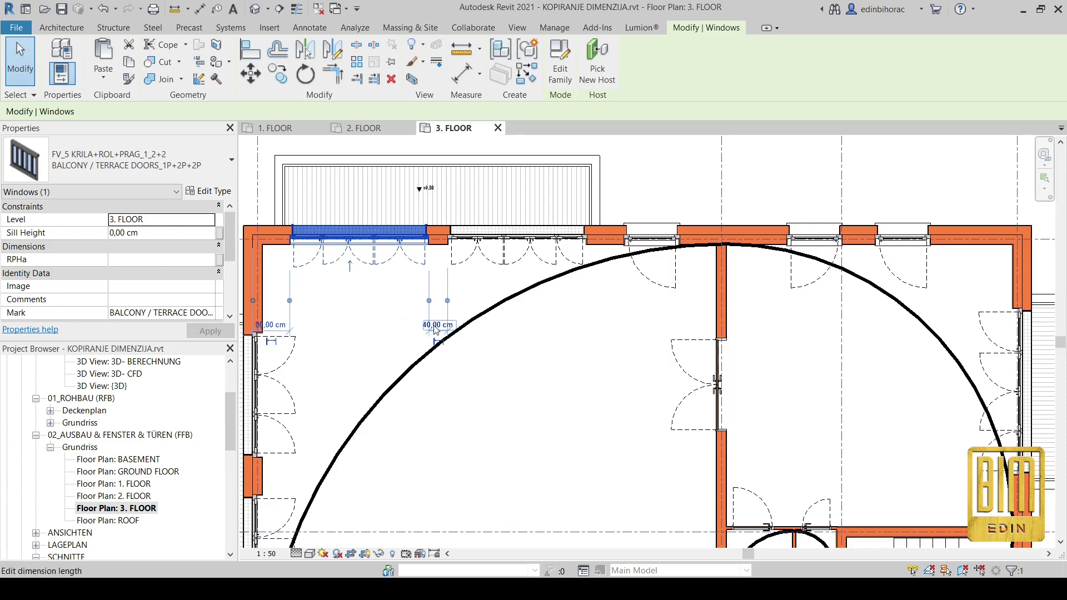
{"action": "left_click", "coordinate": [557, 353]}
{"action": "scroll", "coordinate": [557, 353], "scroll_direction": "down", "scroll_amount": 3}
{"action": "middle_click_drag", "start_coordinate": [557, 333], "coordinate": [557, 389]}
{"action": "scroll", "coordinate": [499, 254], "scroll_direction": "up", "scroll_amount": 3}
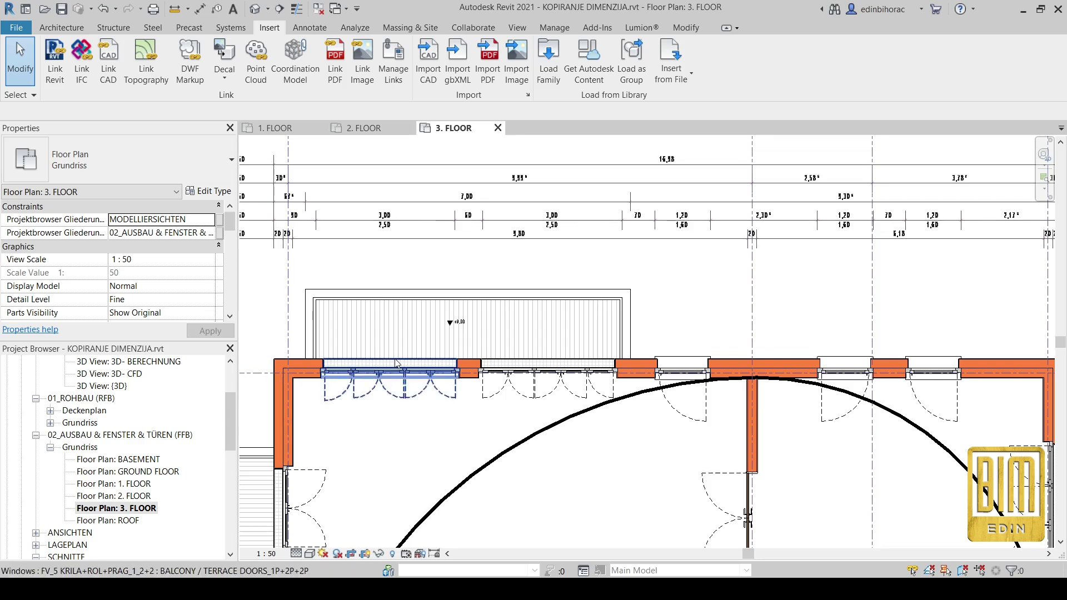
{"action": "left_click", "coordinate": [487, 378]}
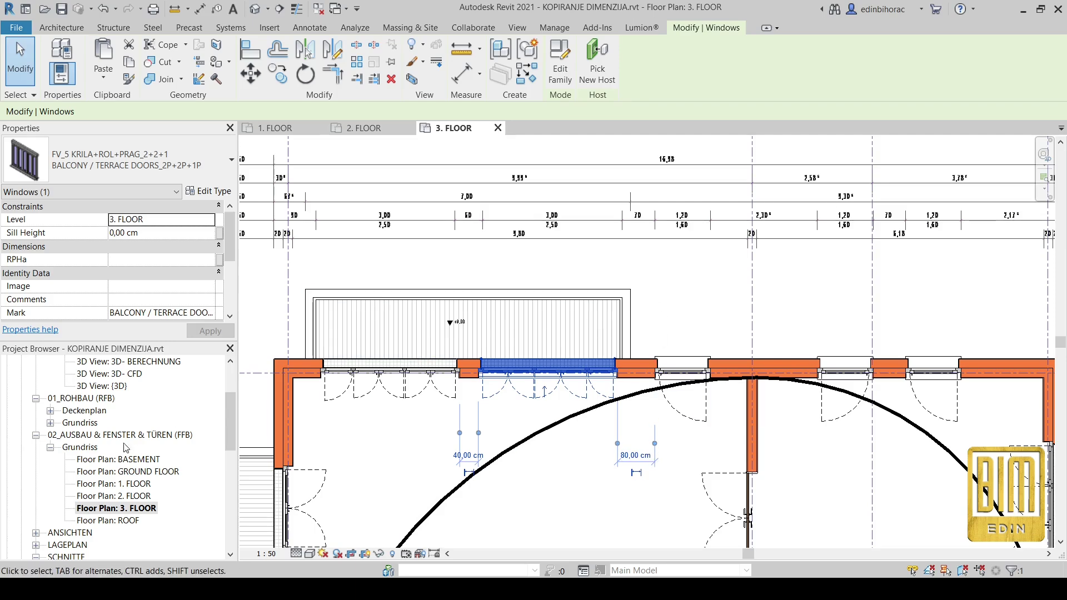
- Open the 1. FLOOR plan and move the BALCONY / TERRACE DOORS_1P+2P+2P unit to 50 cm from the adjacent balcony doors
{"action": "double_click", "coordinate": [119, 484]}
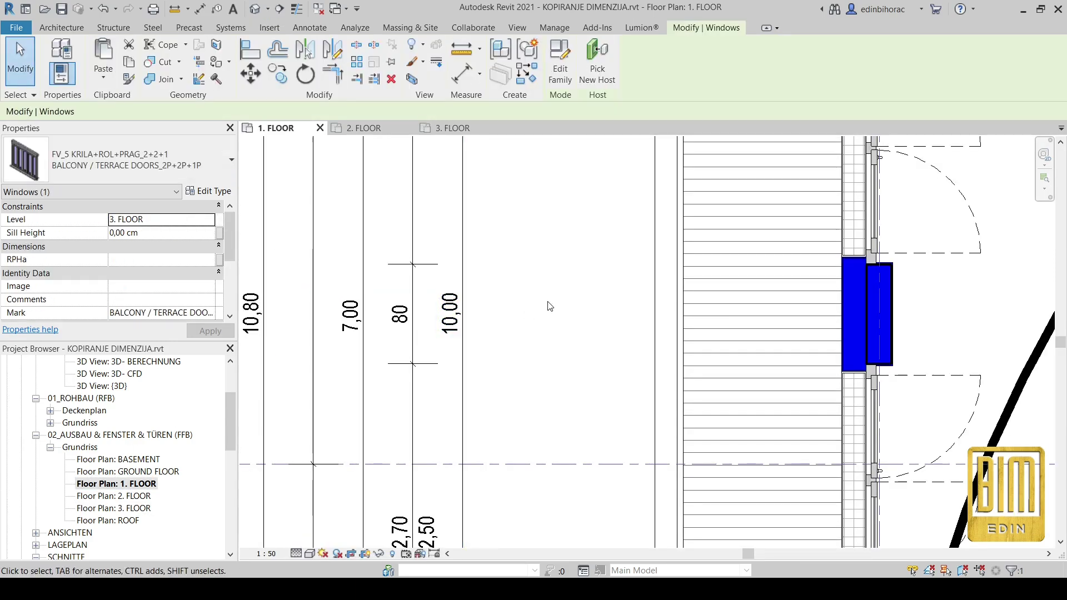
{"action": "scroll", "coordinate": [548, 306], "scroll_direction": "down", "scroll_amount": 5}
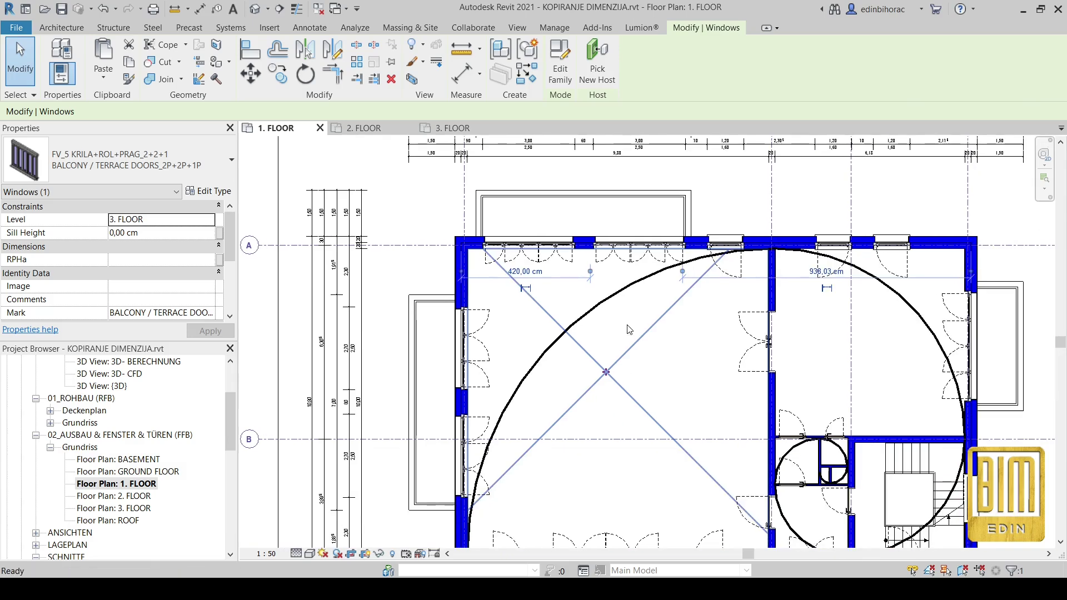
{"action": "scroll", "coordinate": [548, 250], "scroll_direction": "up", "scroll_amount": 4}
{"action": "middle_click_drag", "start_coordinate": [548, 251], "coordinate": [500, 278]}
{"action": "scroll", "coordinate": [500, 278], "scroll_direction": "up", "scroll_amount": 2}
{"action": "left_click", "coordinate": [456, 322]}
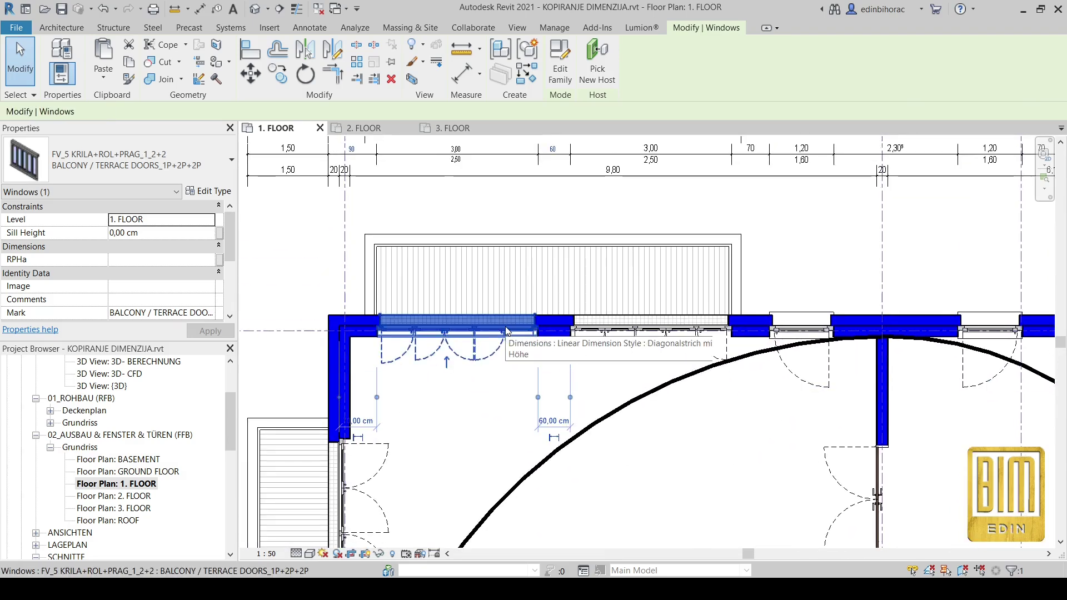
{"action": "left_click", "coordinate": [557, 420]}
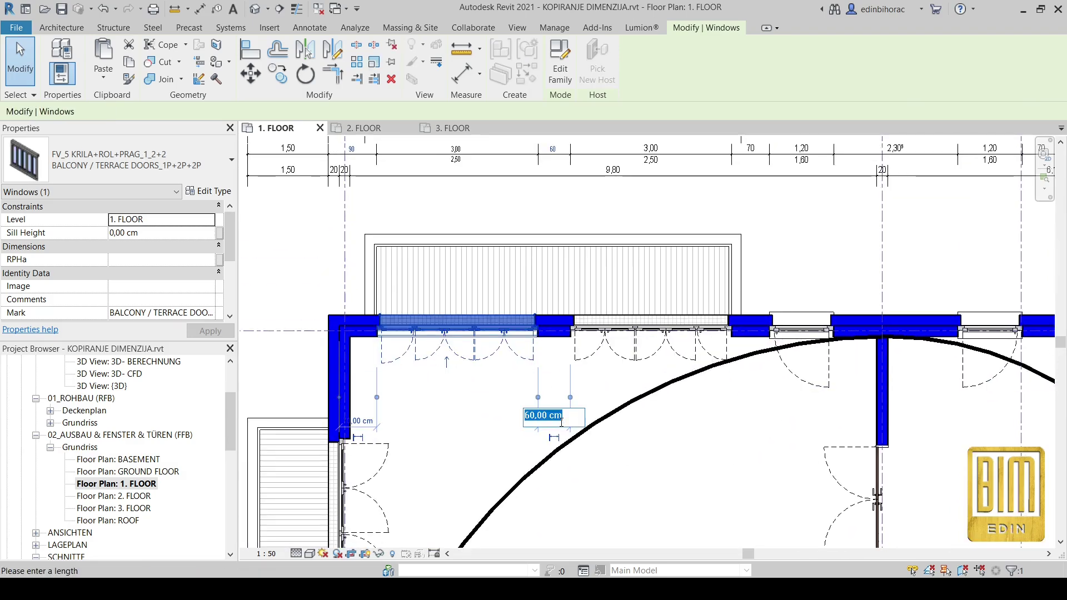
{"action": "type", "text": "50"}
{"action": "key", "text": "Return"}
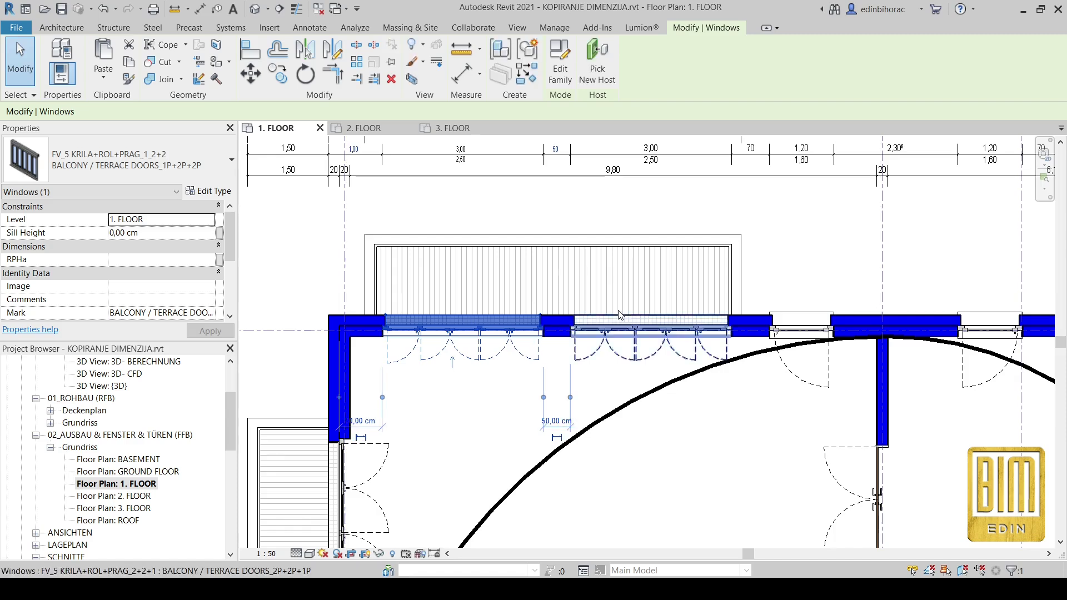
- Move the BALCONY / TERRACE DOORS_2P+2P+1P unit on 1. FLOOR to 40 cm from its neighbor and inspect the dimension chain
{"action": "left_click", "coordinate": [557, 420]}
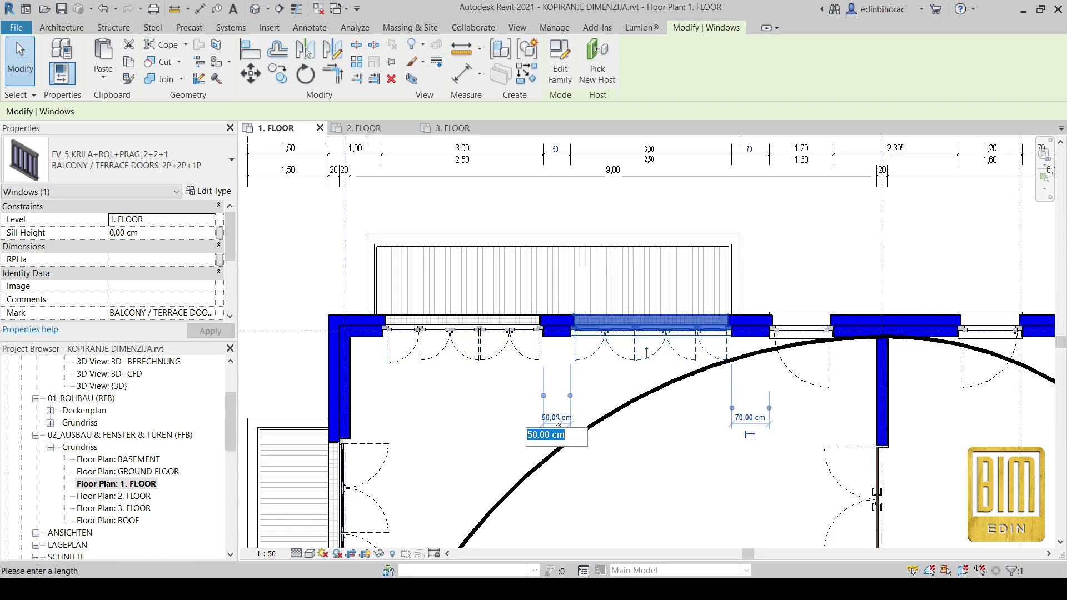
{"action": "key", "text": "Return"}
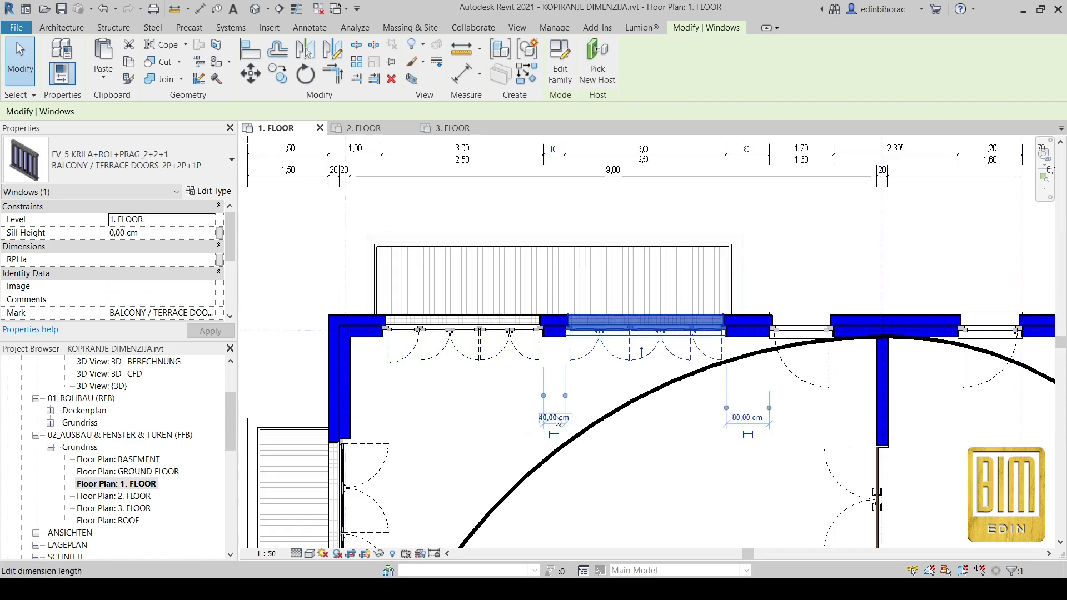
{"action": "key", "text": "Escape"}
{"action": "scroll", "coordinate": [565, 229], "scroll_direction": "down", "scroll_amount": 2}
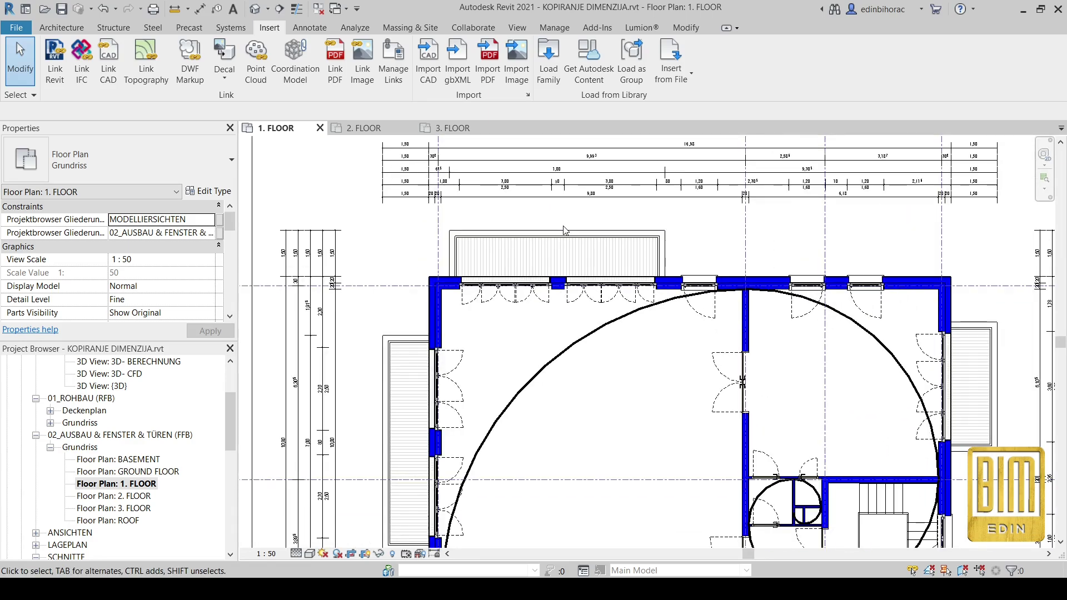
{"action": "scroll", "coordinate": [548, 194], "scroll_direction": "up", "scroll_amount": 2}
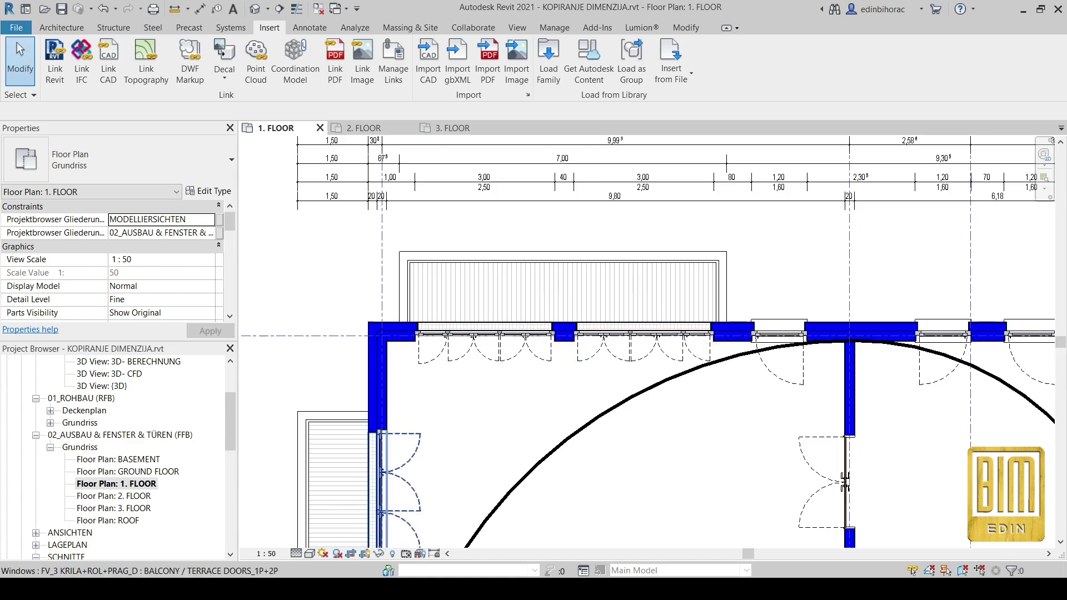
{"action": "scroll", "coordinate": [470, 270], "scroll_direction": "down", "scroll_amount": 3}
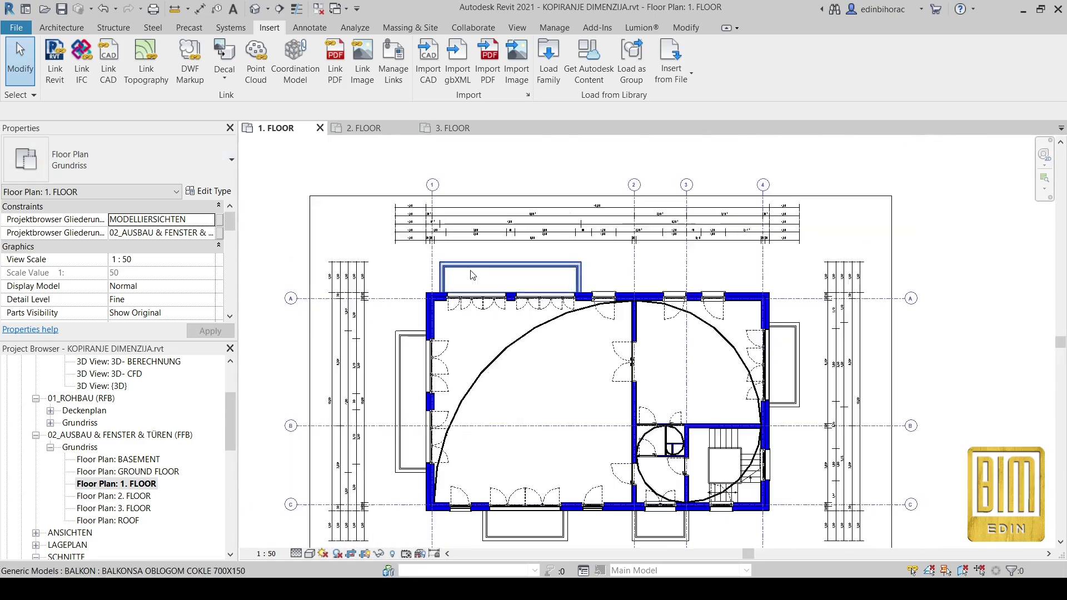
{"action": "scroll", "coordinate": [473, 275], "scroll_direction": "down", "scroll_amount": 2}
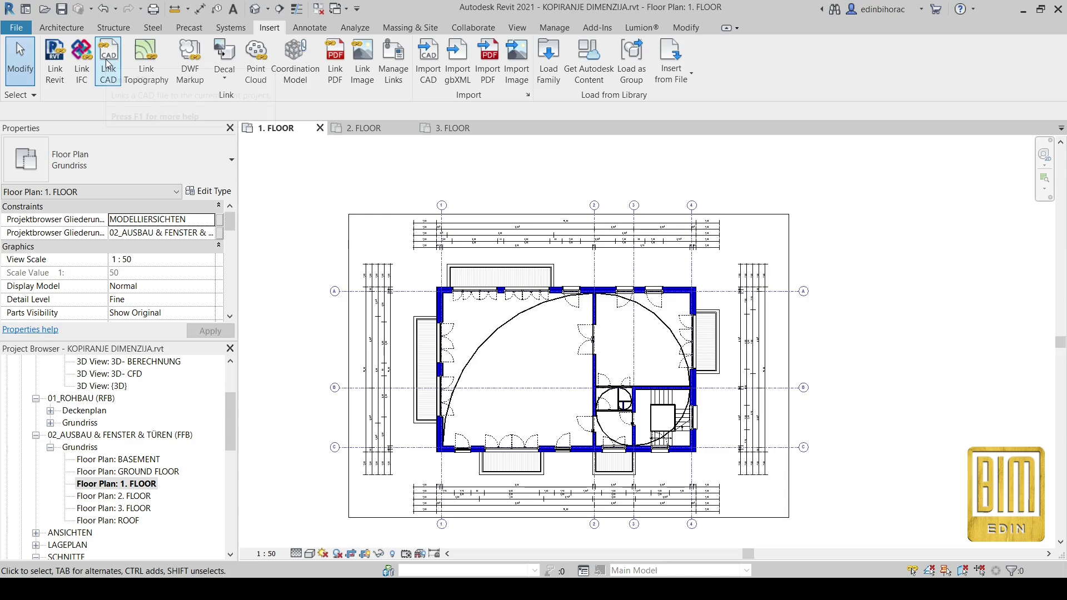
{"action": "left_click", "coordinate": [16, 29]}
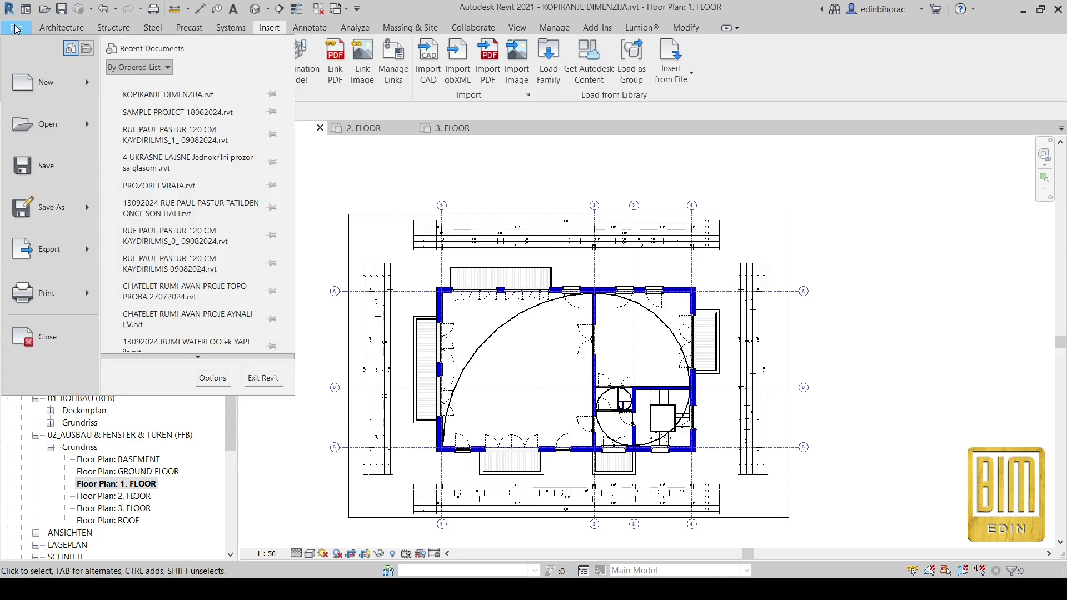
{"action": "mouse_move", "coordinate": [62, 254]}
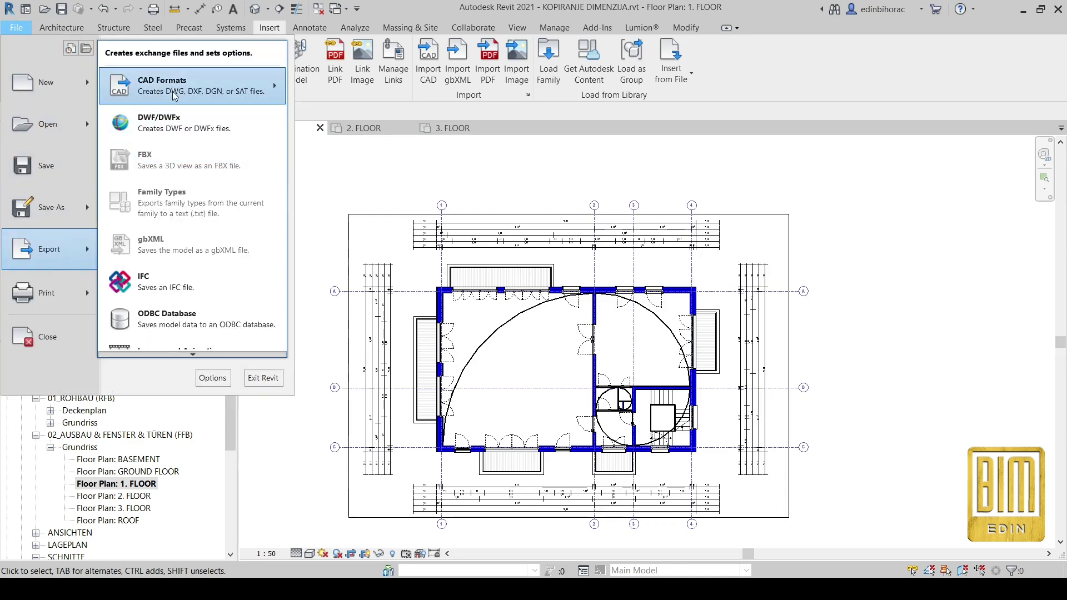
{"action": "mouse_move", "coordinate": [175, 92]}
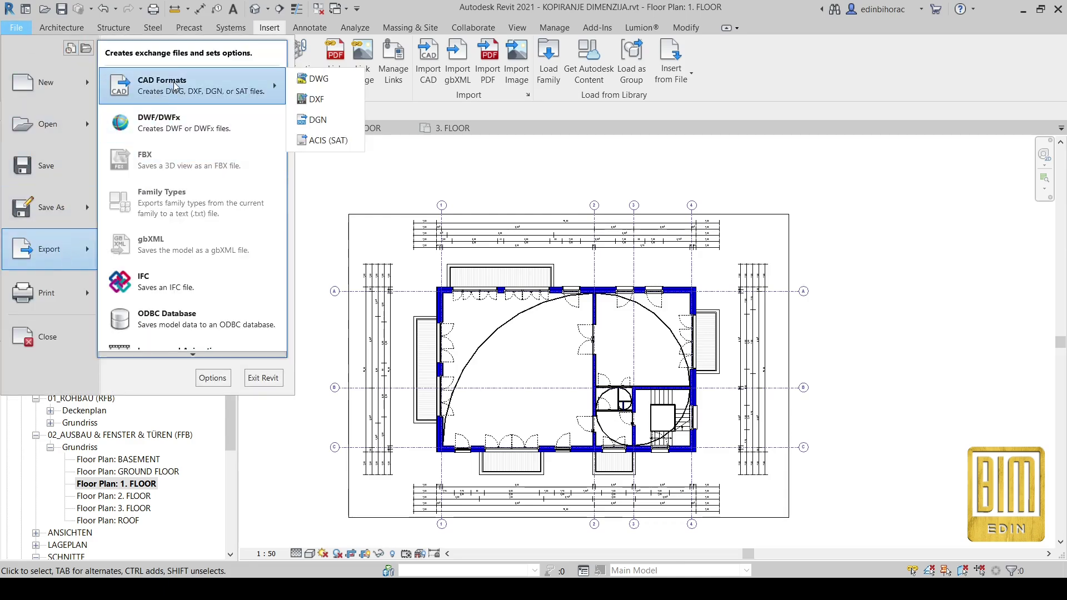
{"action": "left_click", "coordinate": [318, 80]}
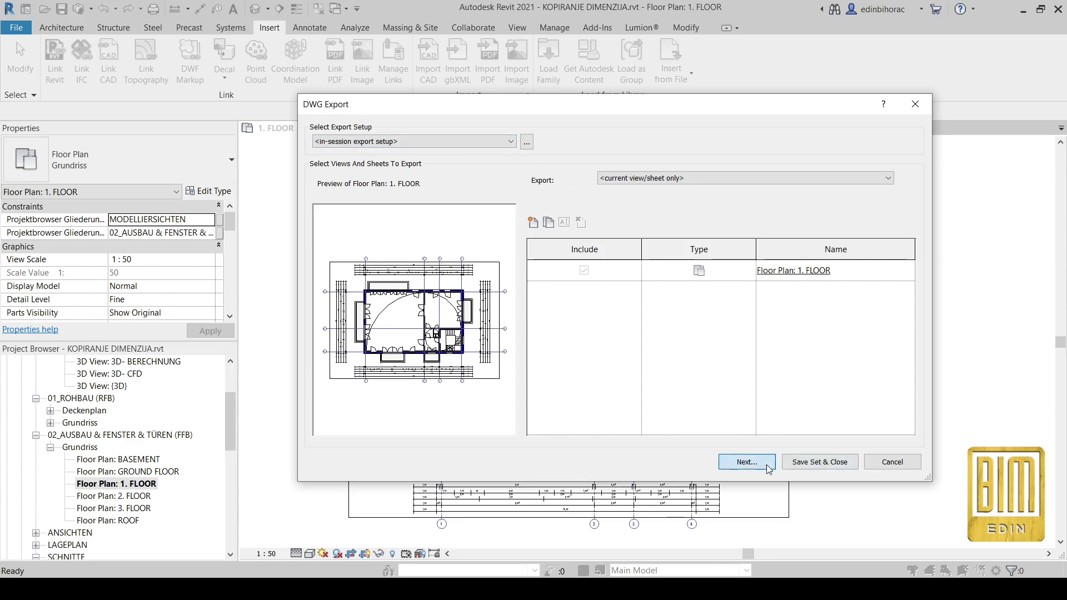
{"action": "left_click", "coordinate": [744, 461]}
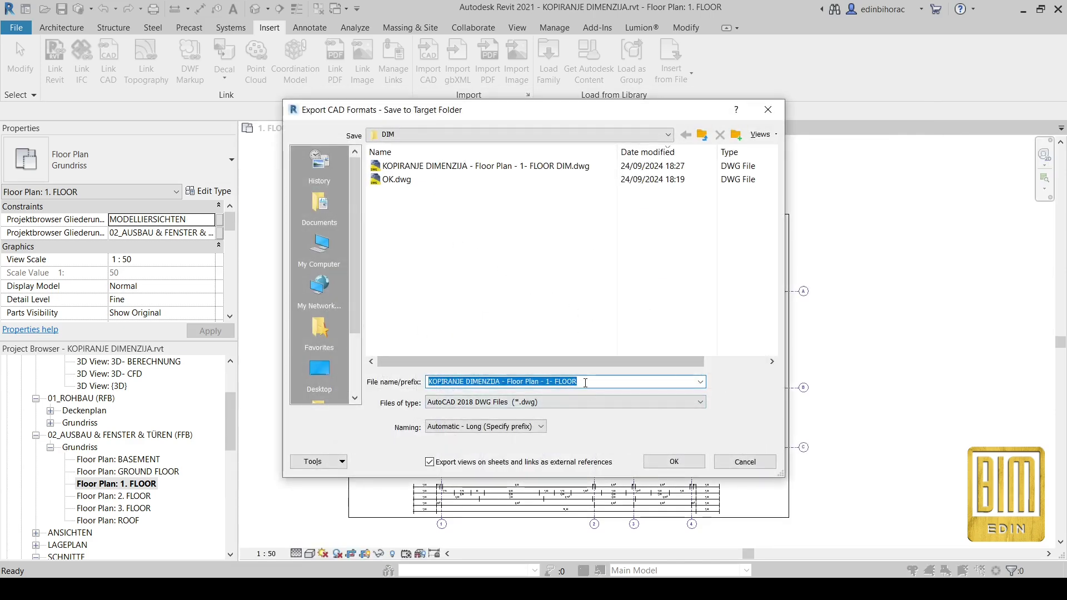
{"action": "left_click", "coordinate": [585, 381]}
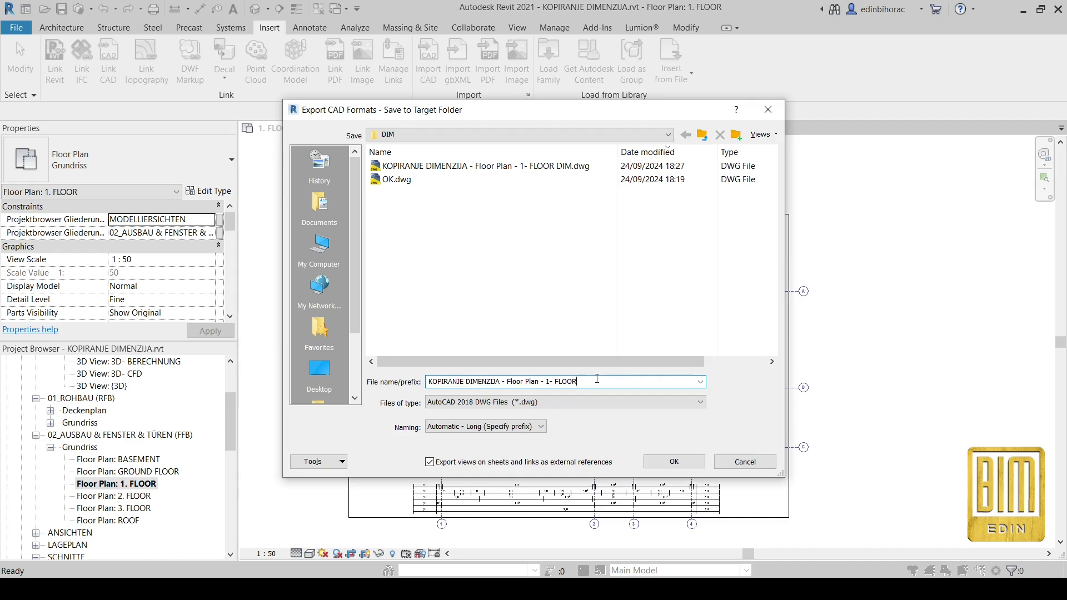
{"action": "type", "text": "DIM"}
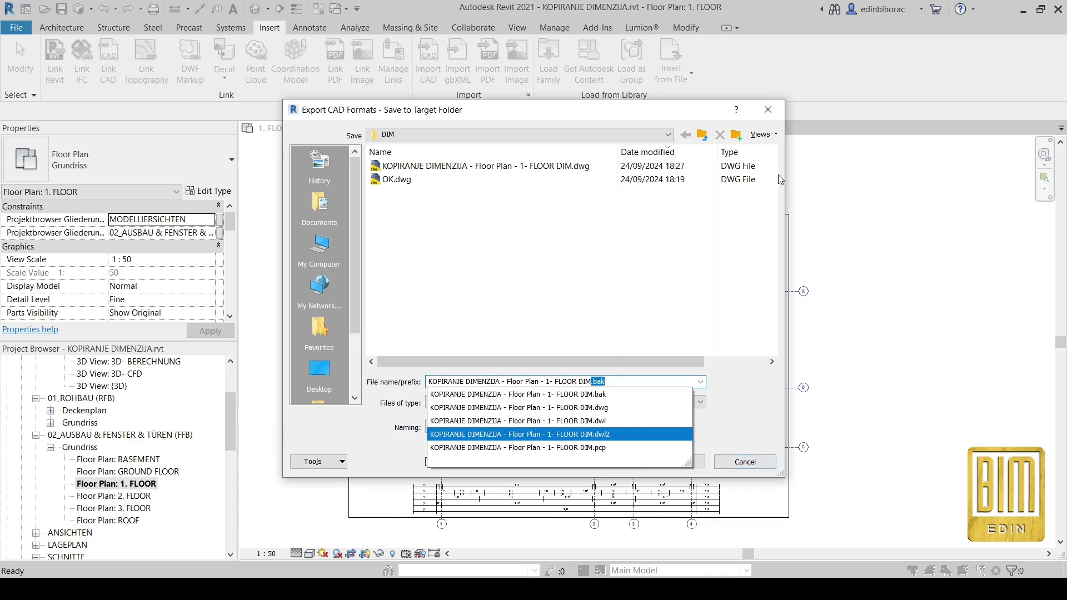
{"action": "left_click", "coordinate": [768, 110]}
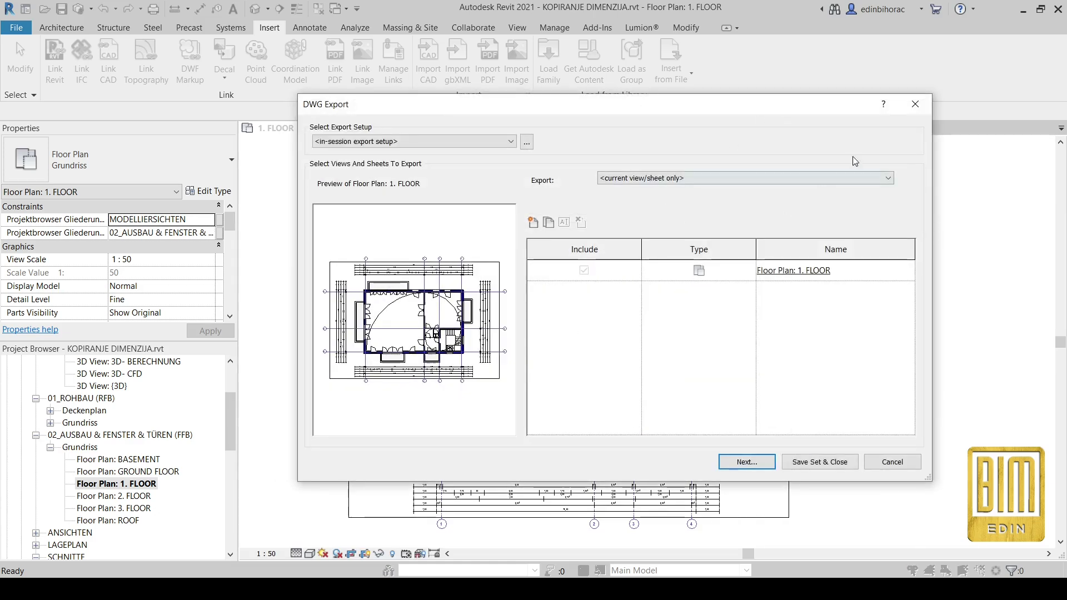
{"action": "left_click", "coordinate": [914, 106]}
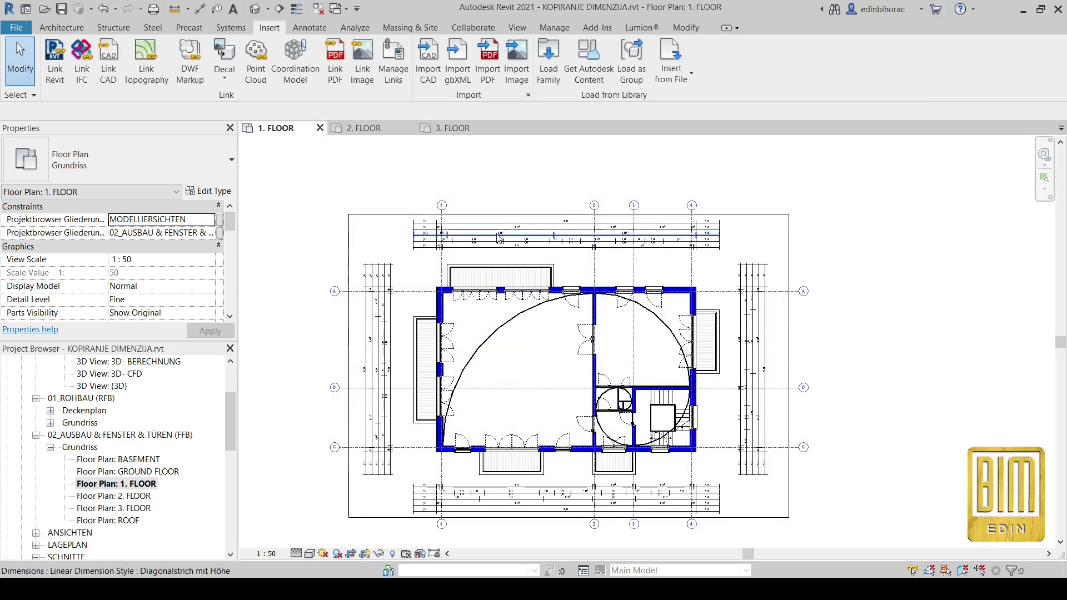
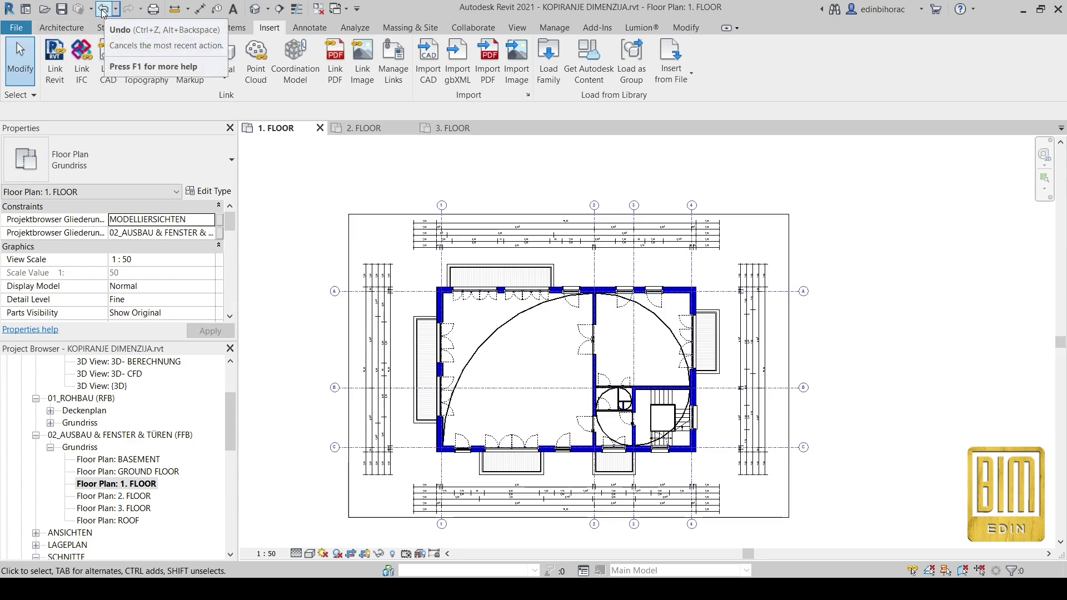
- Undo the last balcony door moves on 1. FLOOR and check the door spacing in the grid A wall of 2. FLOOR
{"action": "left_click", "coordinate": [104, 10]}
{"action": "left_click", "coordinate": [105, 12]}
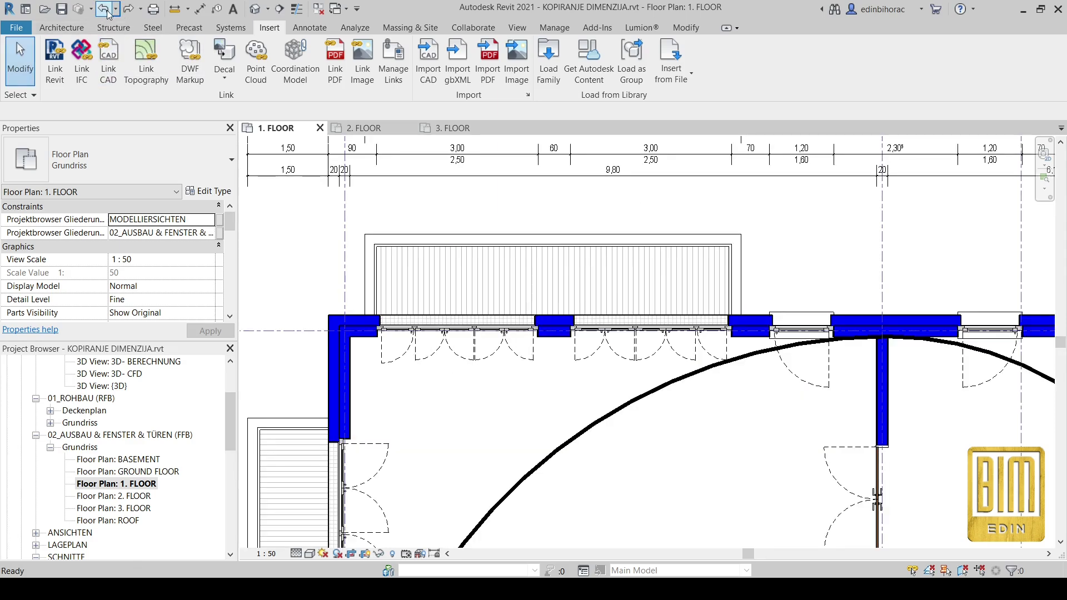
{"action": "double_click", "coordinate": [133, 498]}
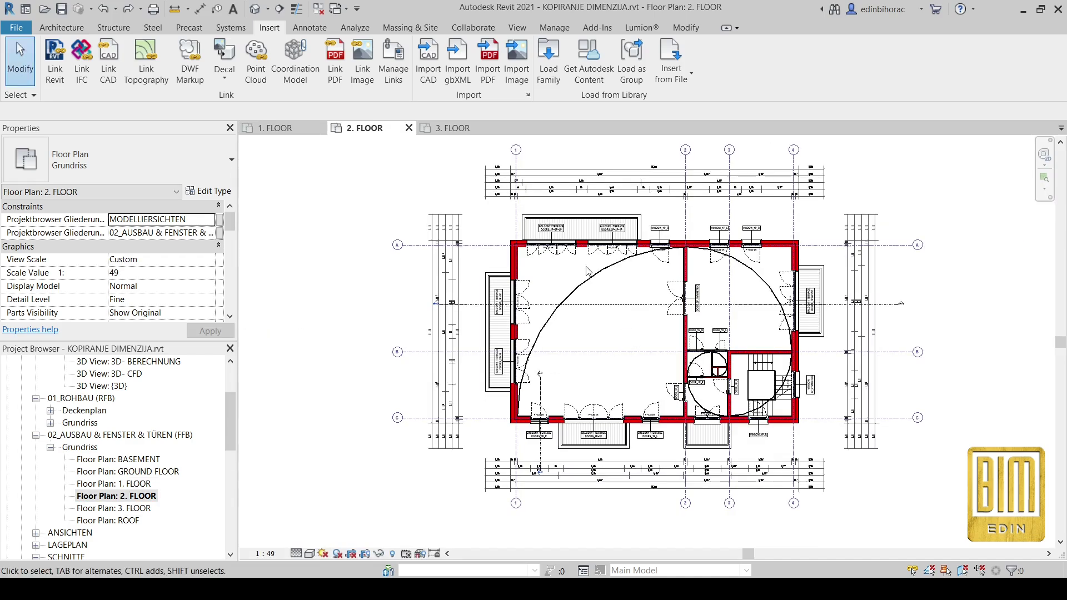
{"action": "scroll", "coordinate": [588, 271], "scroll_direction": "up", "scroll_amount": 5}
{"action": "left_click", "coordinate": [554, 232]}
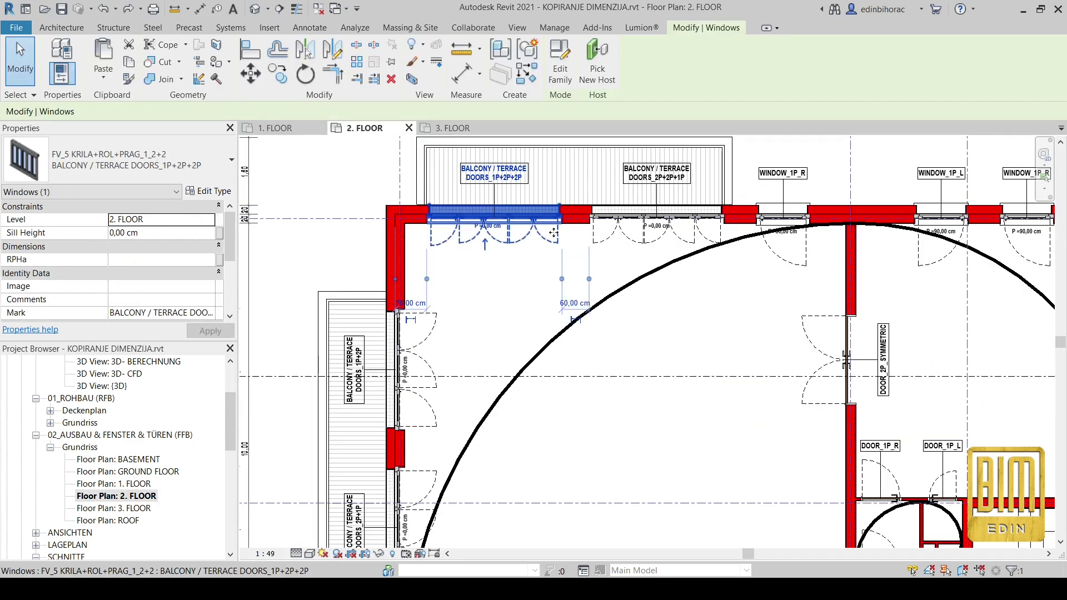
- Open 3. FLOOR, undo the BALCONY / TERRACE DOORS_2P+2P+1P move there, and check the spacing of the doors
{"action": "double_click", "coordinate": [129, 509]}
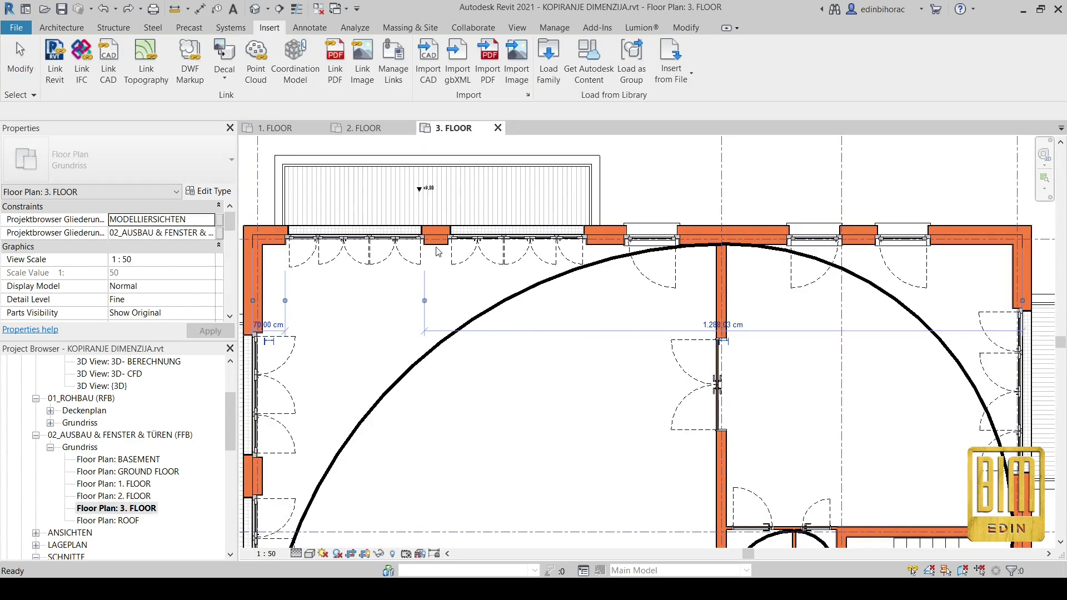
{"action": "left_click", "coordinate": [397, 248]}
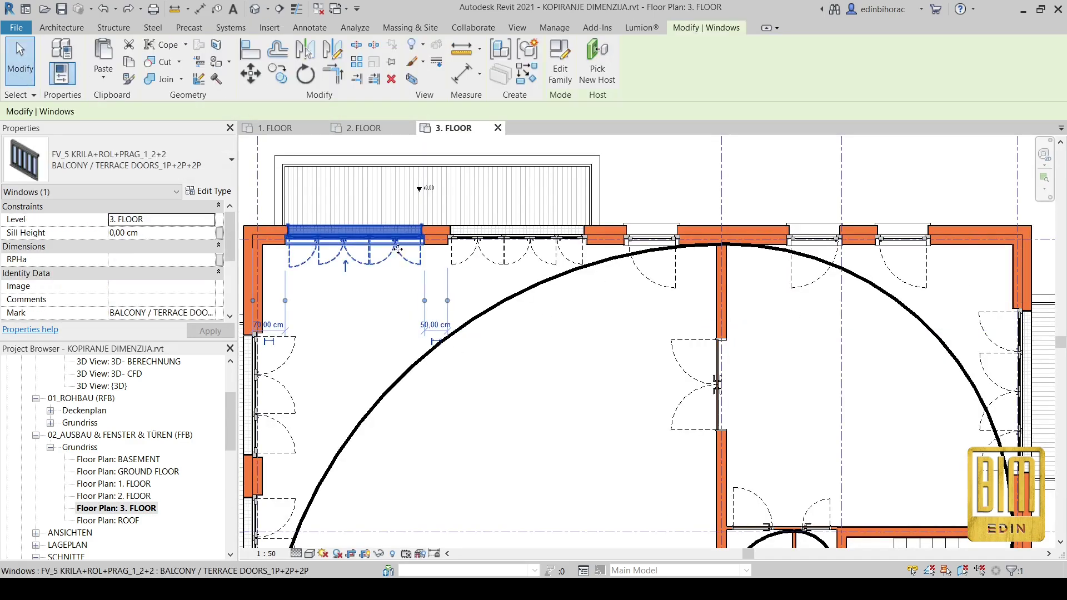
{"action": "left_click", "coordinate": [105, 9]}
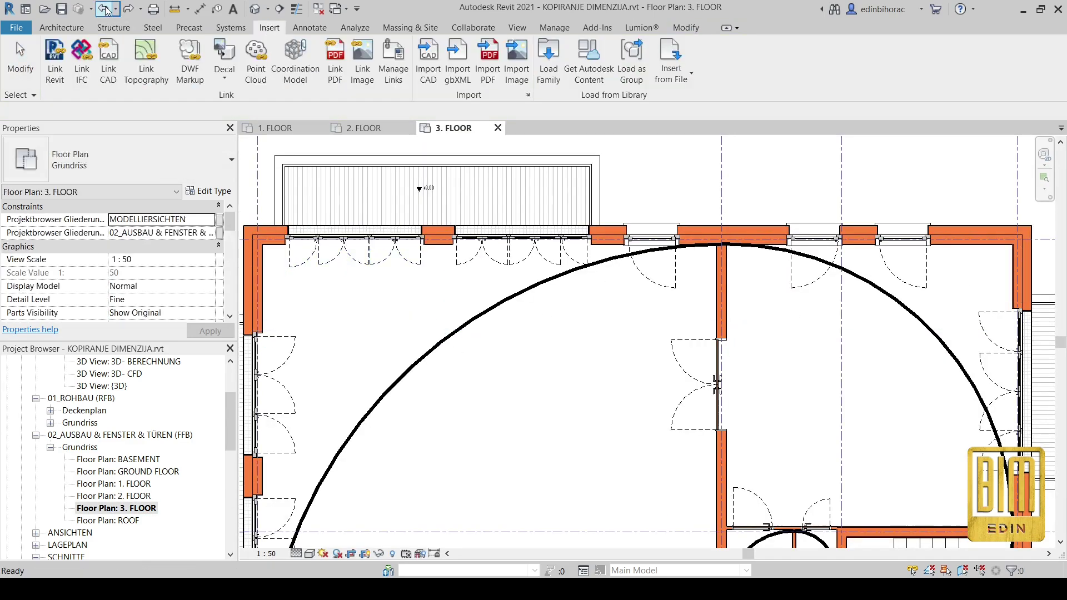
{"action": "left_click", "coordinate": [498, 257]}
- Hide the linked 1- FLOOR DIM.dwg dimension drawing as an element in the 3. FLOOR plan
{"action": "scroll", "coordinate": [555, 294], "scroll_direction": "down", "scroll_amount": 4}
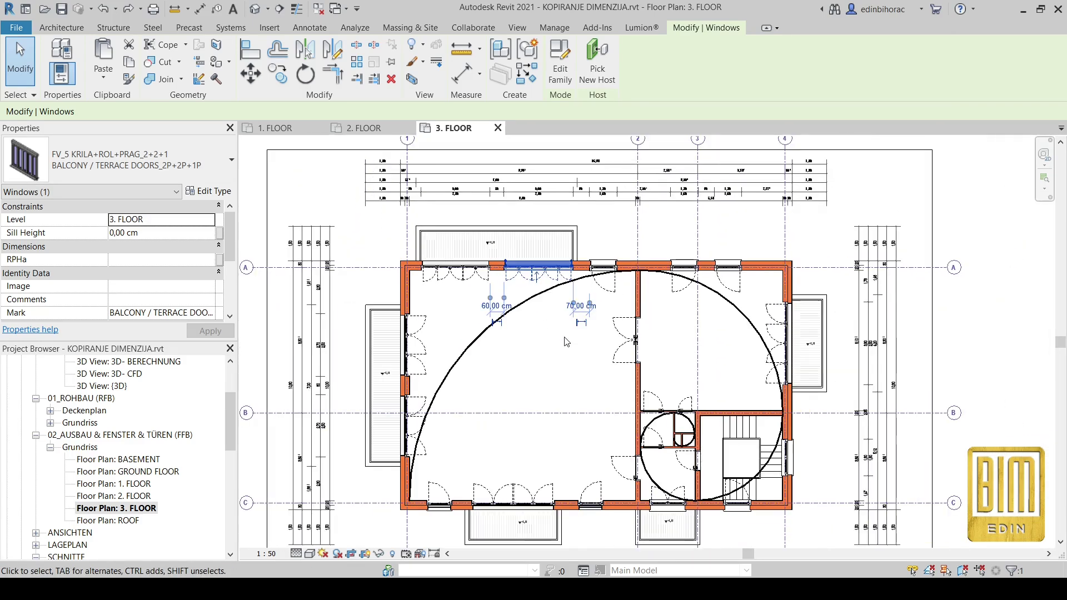
{"action": "scroll", "coordinate": [566, 341], "scroll_direction": "down", "scroll_amount": 3}
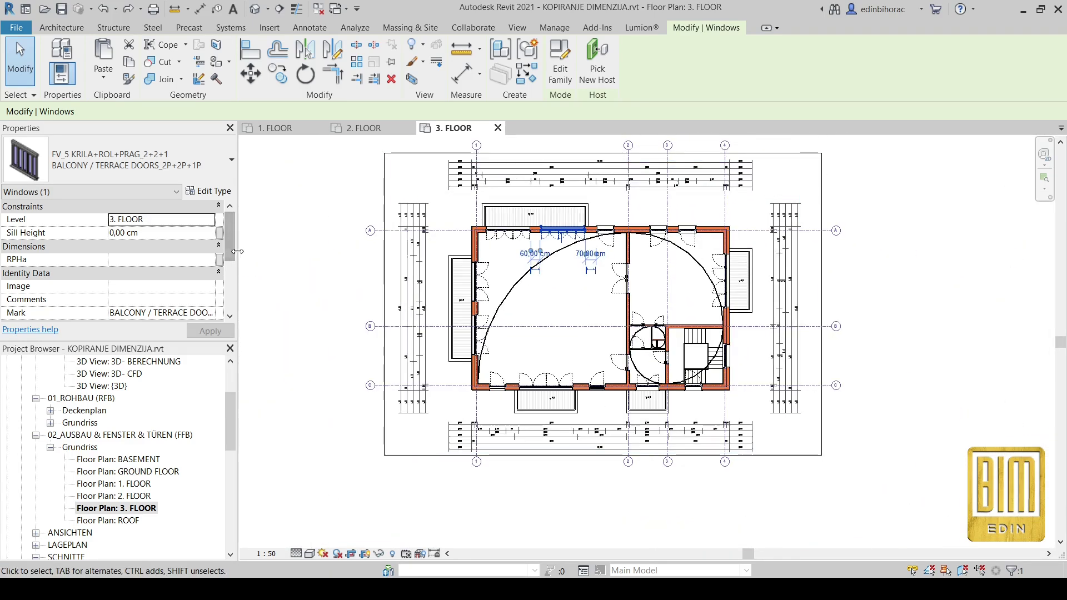
{"action": "left_click", "coordinate": [456, 179]}
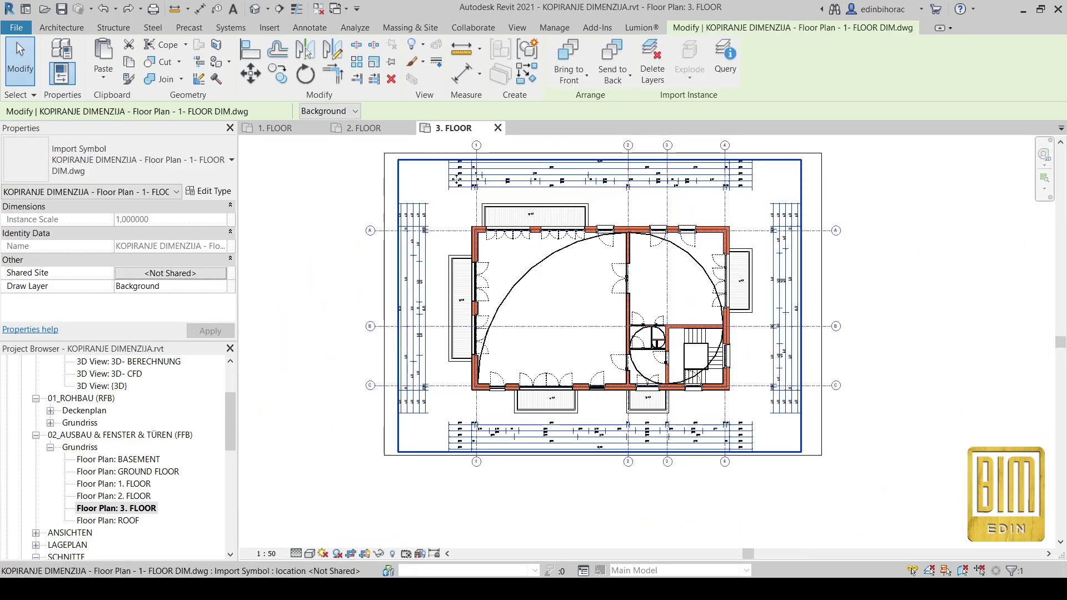
{"action": "right_click", "coordinate": [457, 181]}
{"action": "mouse_move", "coordinate": [509, 237]}
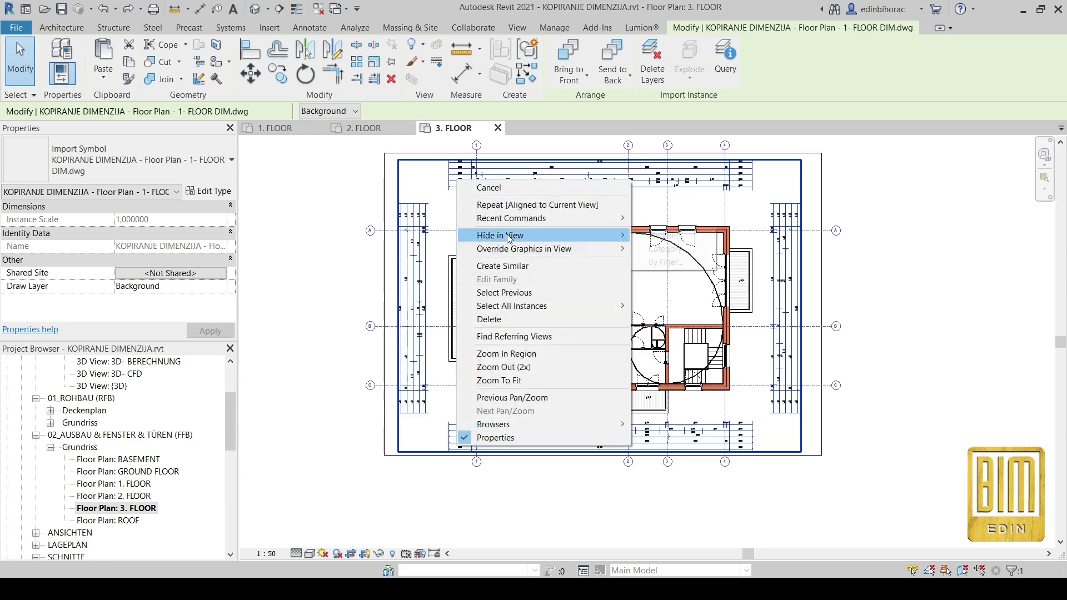
{"action": "left_click", "coordinate": [665, 235]}
- Open the 2. FLOOR plan, hide the linked 1- FLOOR DIM.dwg in that view, and fit the plan on screen
{"action": "double_click", "coordinate": [128, 496]}
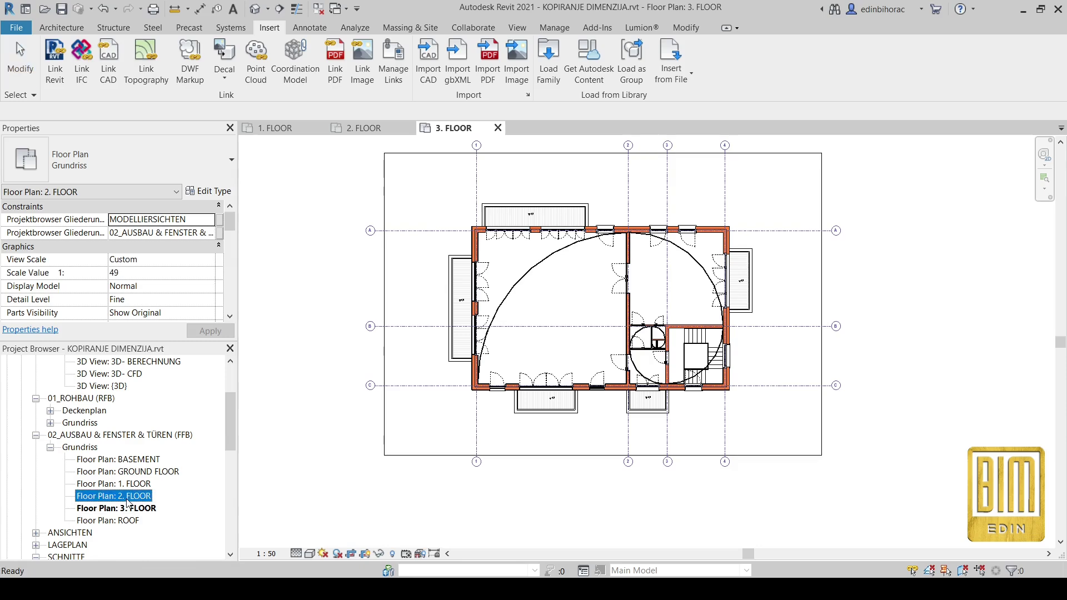
{"action": "scroll", "coordinate": [364, 212], "scroll_direction": "down", "scroll_amount": 3}
{"action": "left_click", "coordinate": [363, 211]}
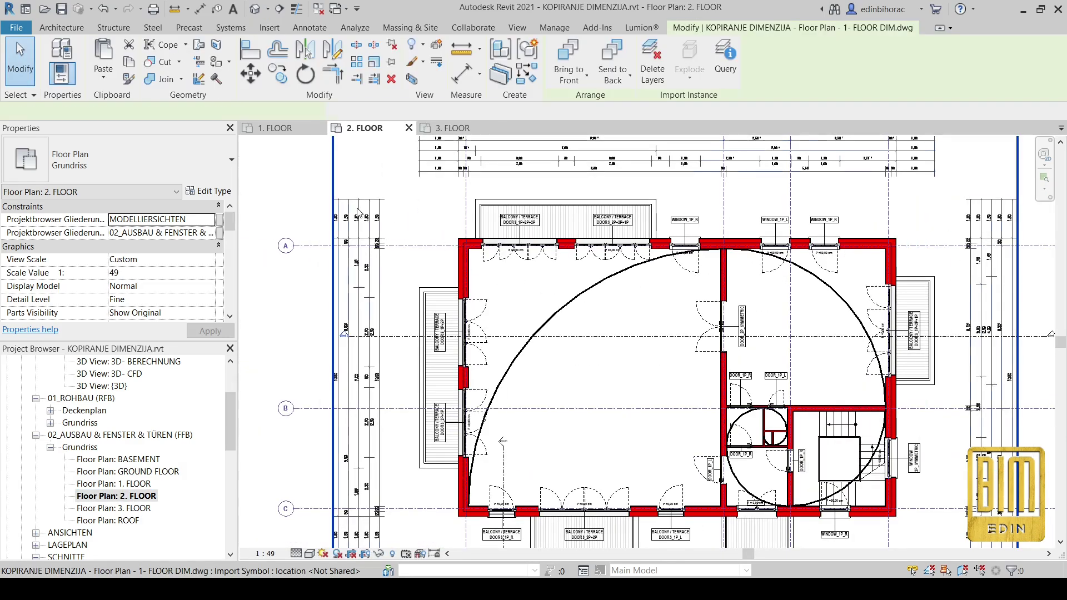
{"action": "right_click", "coordinate": [364, 213]}
{"action": "mouse_move", "coordinate": [478, 264]}
{"action": "left_click", "coordinate": [541, 265]}
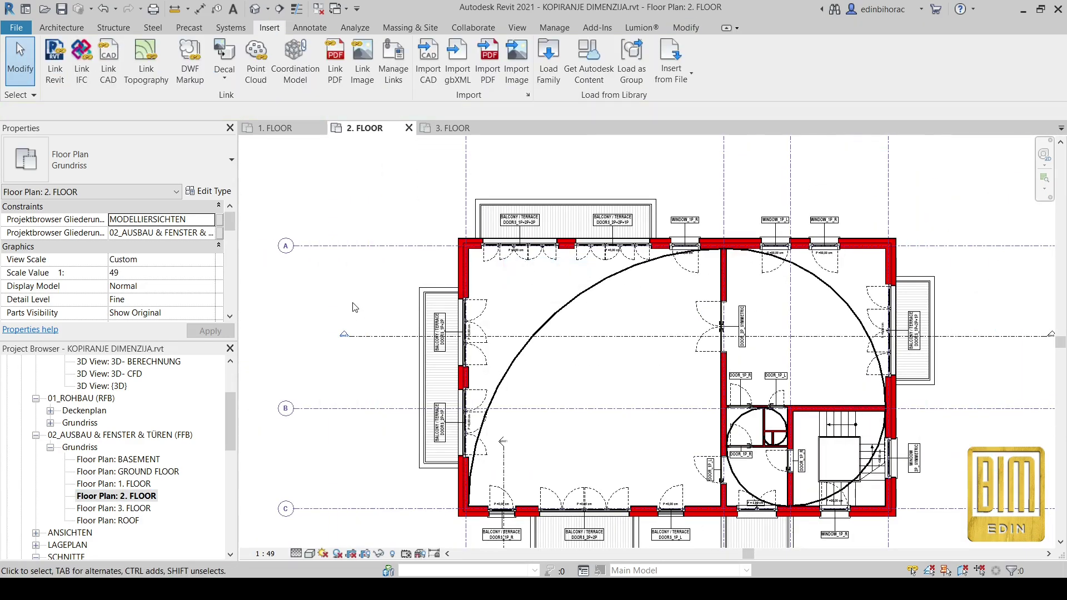
{"action": "key", "text": "z"}
{"action": "key", "text": "f"}
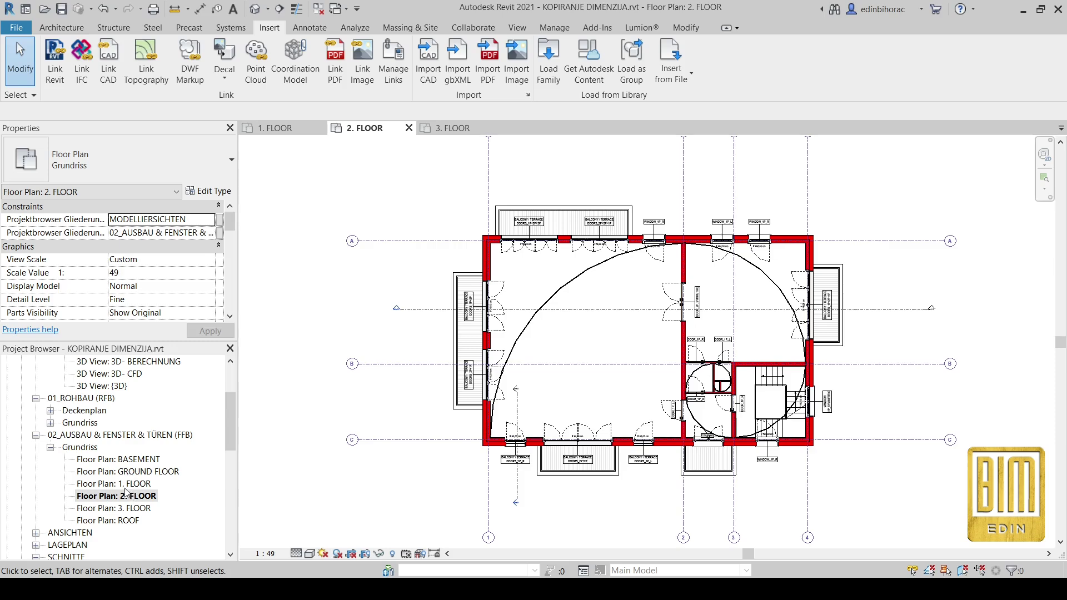
- Try to duplicate the 1. FLOOR plan view without its detailing
{"action": "left_click", "coordinate": [123, 487]}
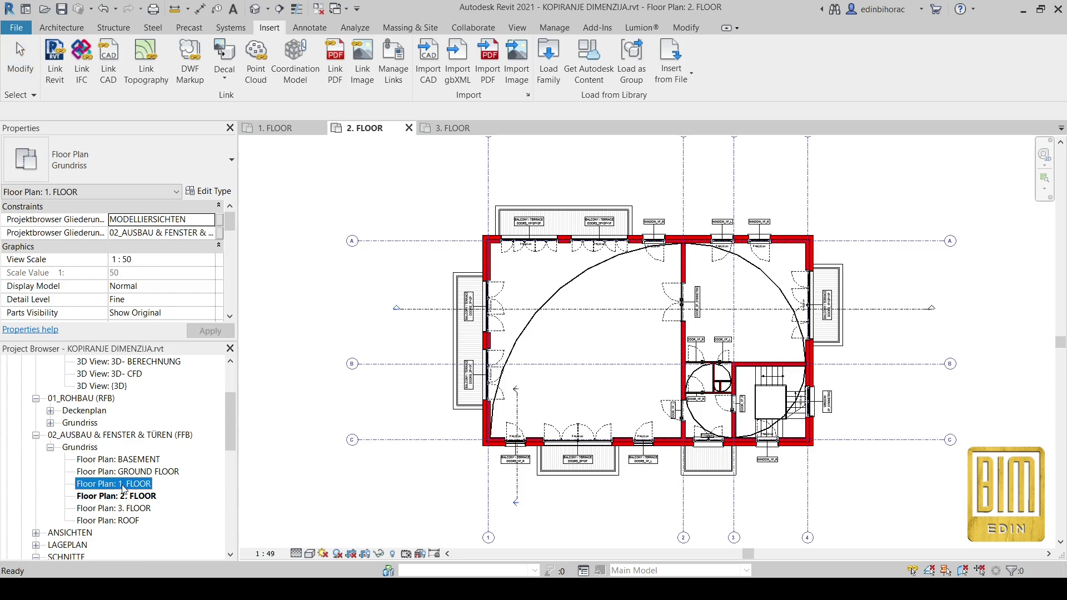
{"action": "right_click", "coordinate": [123, 489]}
{"action": "mouse_move", "coordinate": [261, 303]}
{"action": "left_click", "coordinate": [333, 304]}
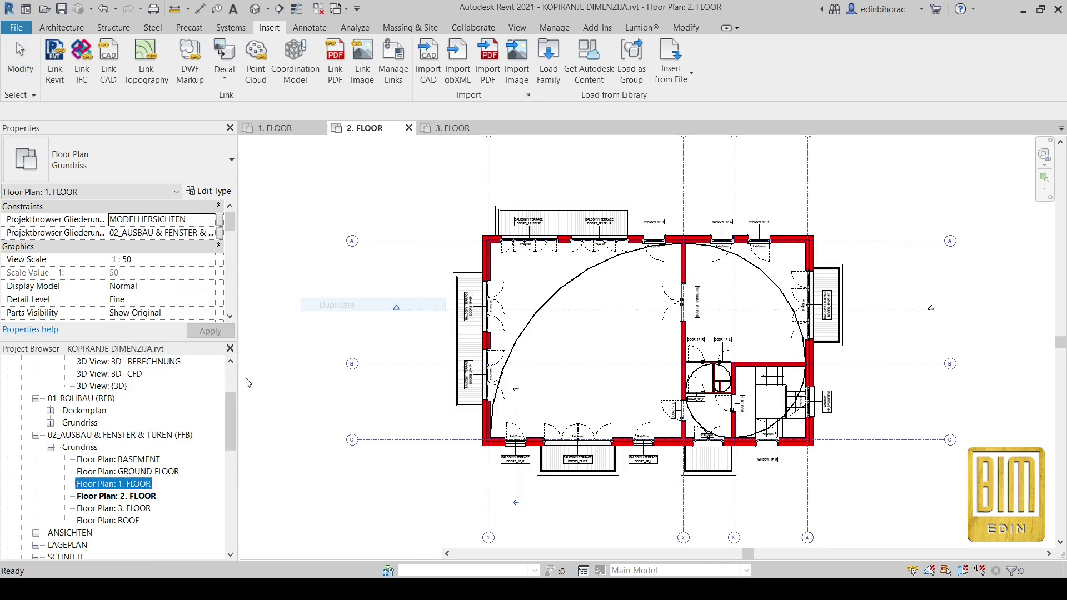
{"action": "left_click", "coordinate": [103, 9]}
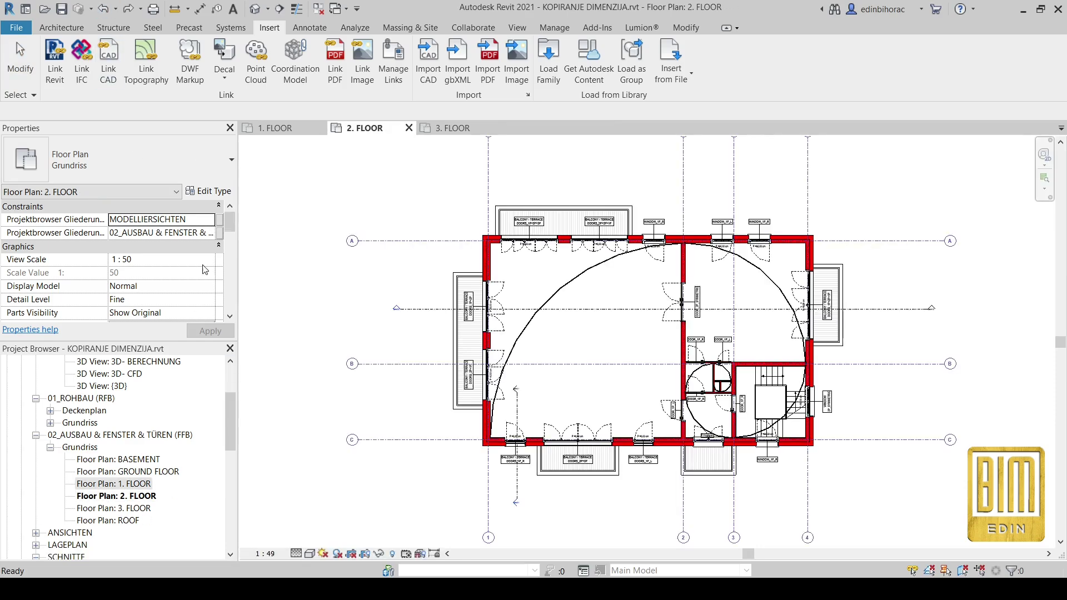
- Duplicate the 1. FLOOR plan view with detailing and view the whole plan with its dimension chains
{"action": "right_click", "coordinate": [139, 483]}
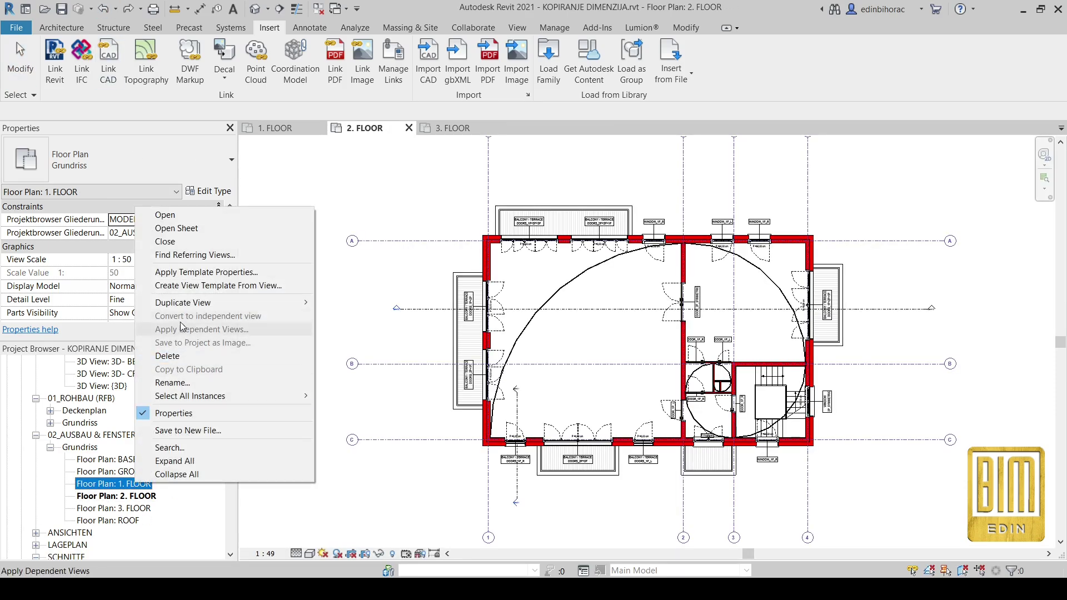
{"action": "mouse_move", "coordinate": [262, 303]}
{"action": "left_click", "coordinate": [351, 318]}
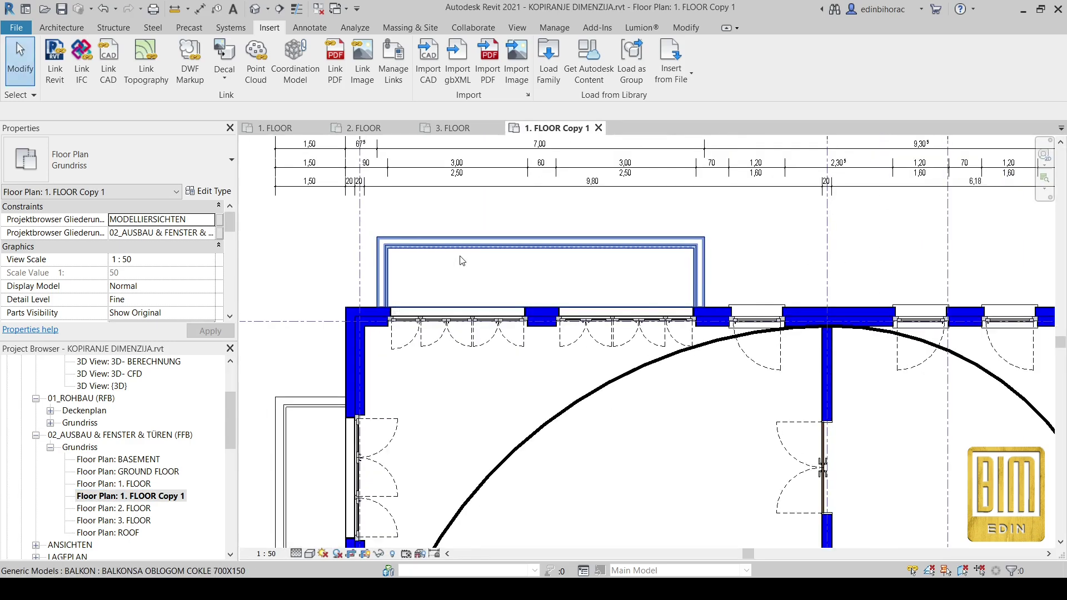
{"action": "scroll", "coordinate": [461, 261], "scroll_direction": "down", "scroll_amount": 5}
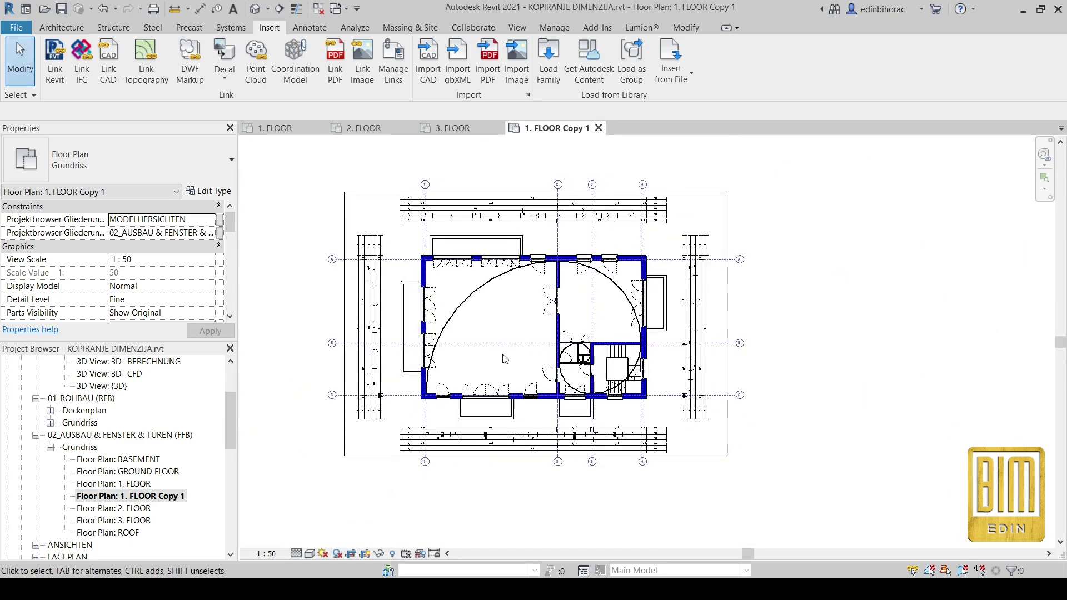
{"action": "scroll", "coordinate": [504, 358], "scroll_direction": "up", "scroll_amount": 1}
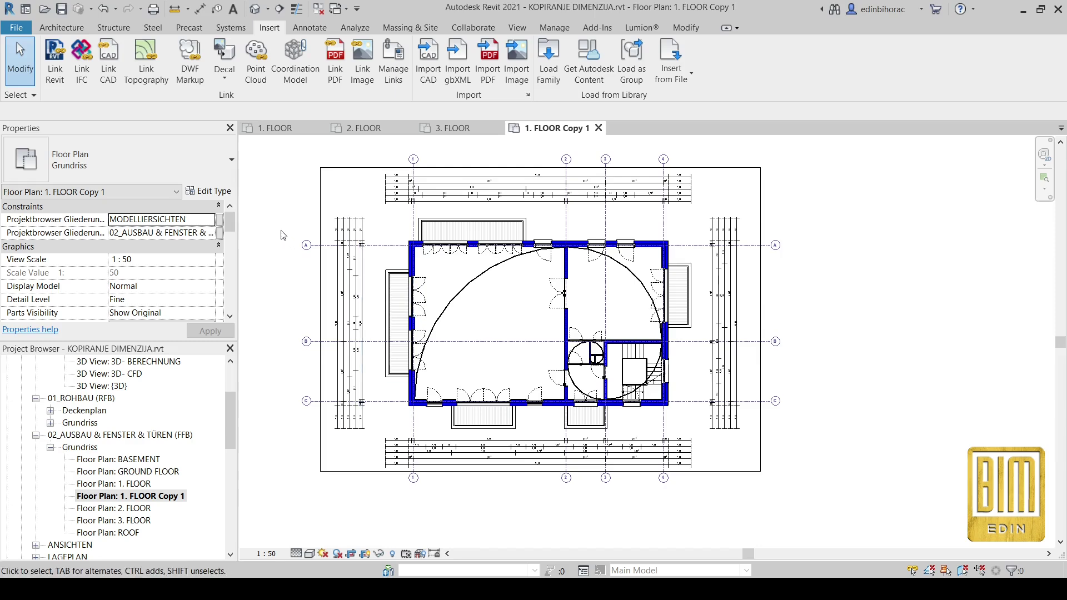
- Turn off all annotation categories in the visibility/graphic overrides of the 1. FLOOR Copy 1 view
{"action": "scroll", "coordinate": [172, 296], "scroll_direction": "down", "scroll_amount": 3}
{"action": "left_click", "coordinate": [159, 234]}
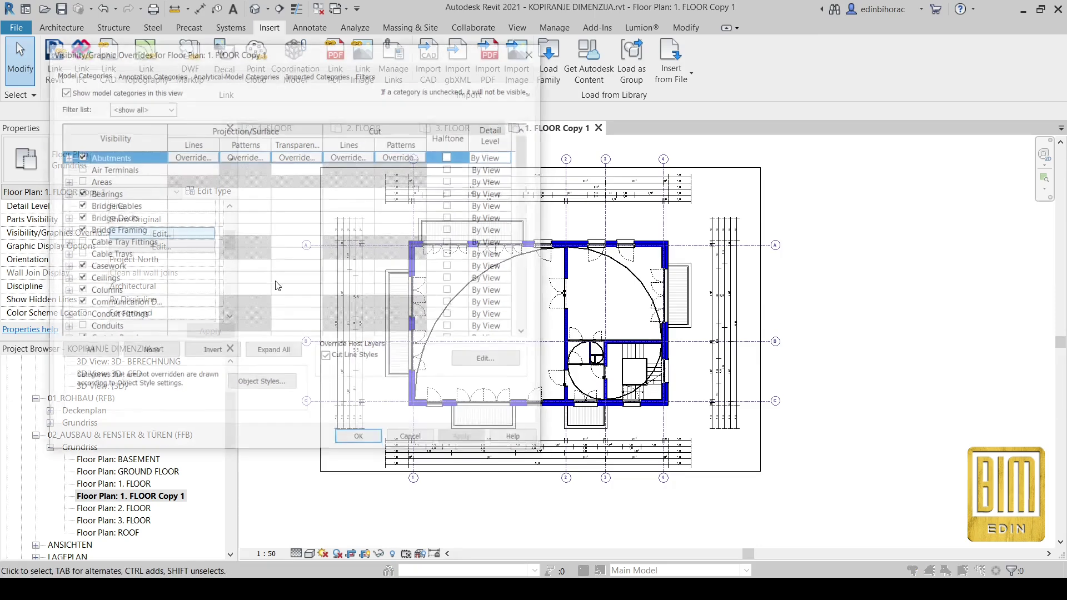
{"action": "left_click", "coordinate": [149, 74]}
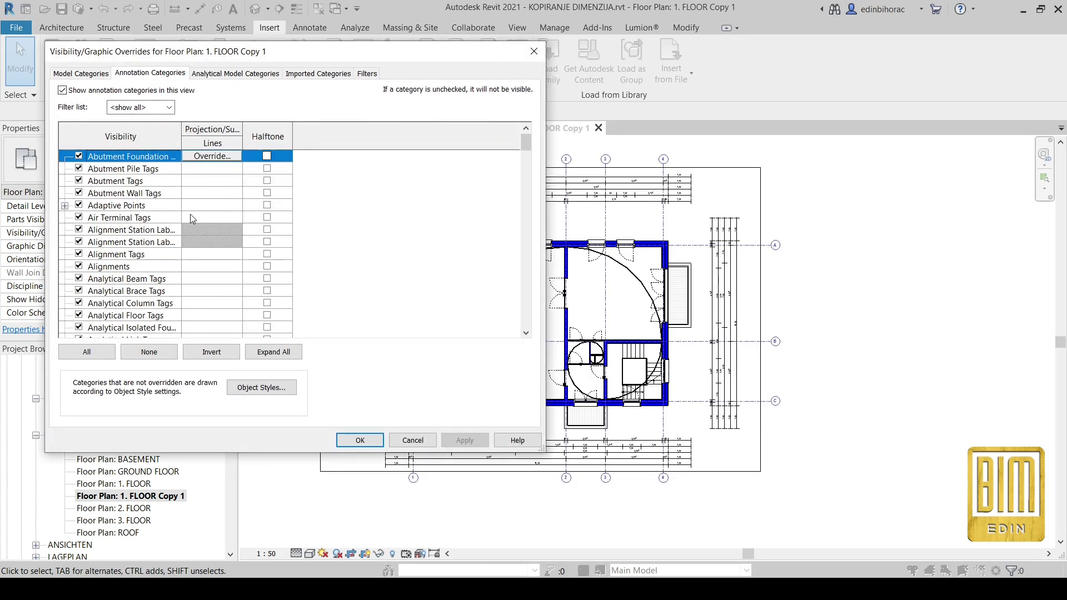
{"action": "left_click", "coordinate": [93, 352]}
{"action": "left_click", "coordinate": [80, 315]}
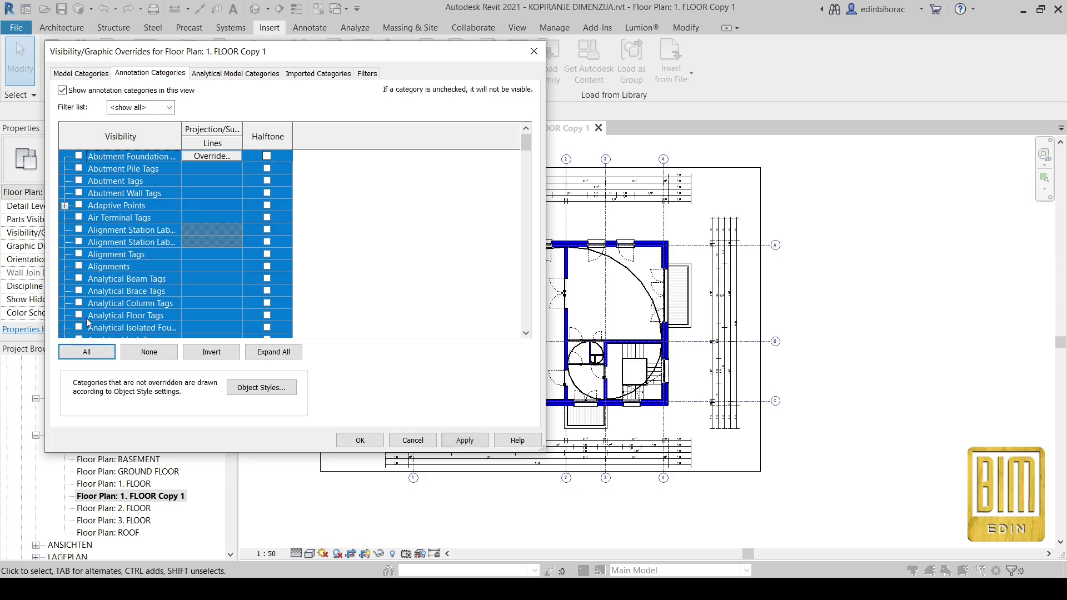
{"action": "left_click", "coordinate": [149, 352]}
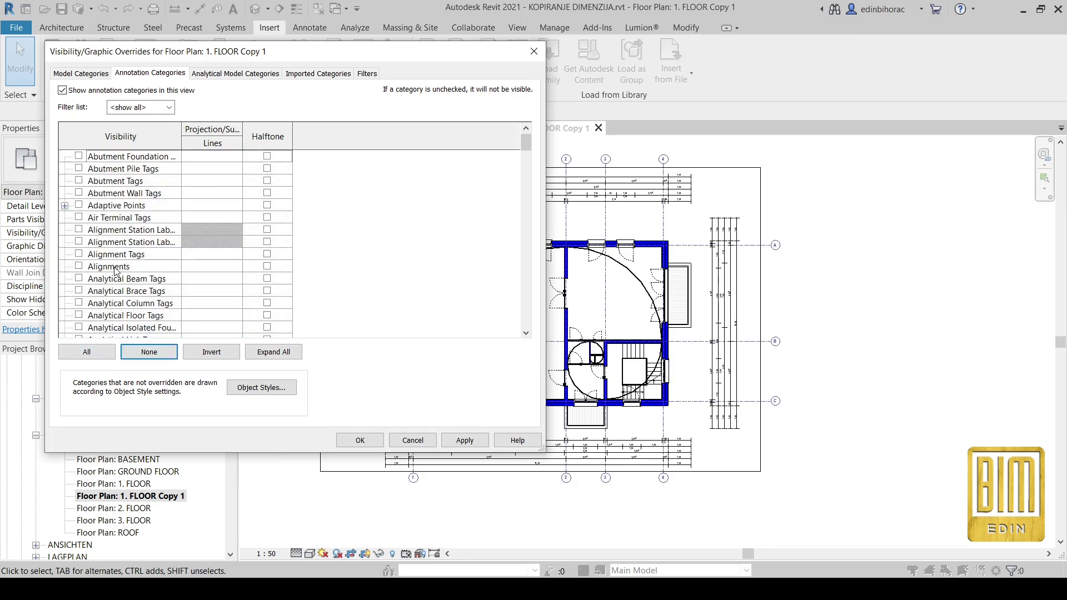
- Make only the Dimensions and Grids annotation categories visible again and apply the overrides to the view
{"action": "scroll", "coordinate": [116, 271], "scroll_direction": "down", "scroll_amount": 5}
{"action": "scroll", "coordinate": [116, 270], "scroll_direction": "down", "scroll_amount": 7}
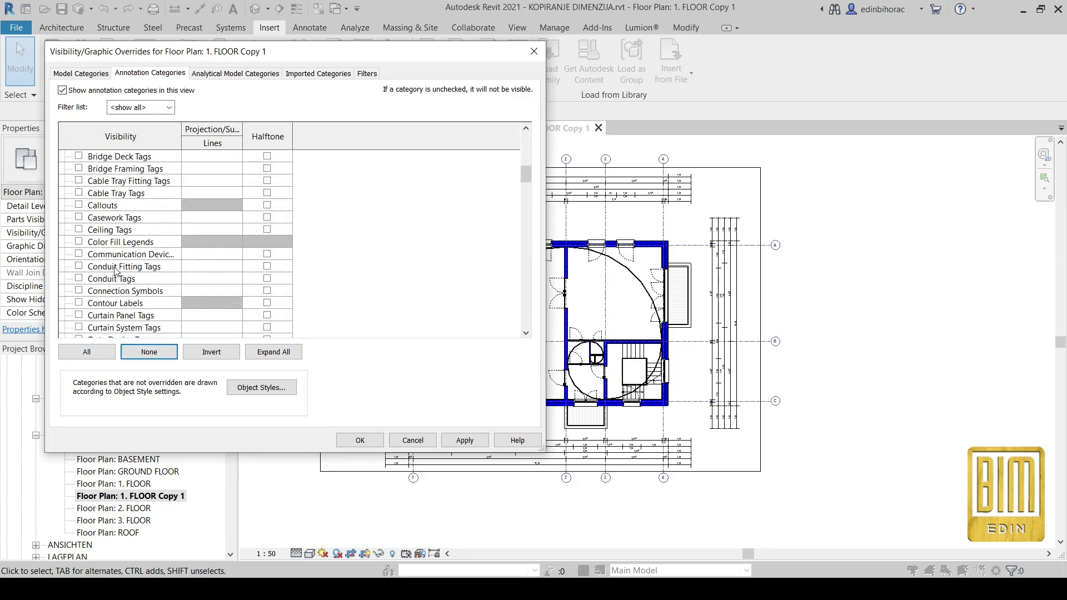
{"action": "left_click", "coordinate": [79, 304]}
{"action": "scroll", "coordinate": [122, 311], "scroll_direction": "down", "scroll_amount": 6}
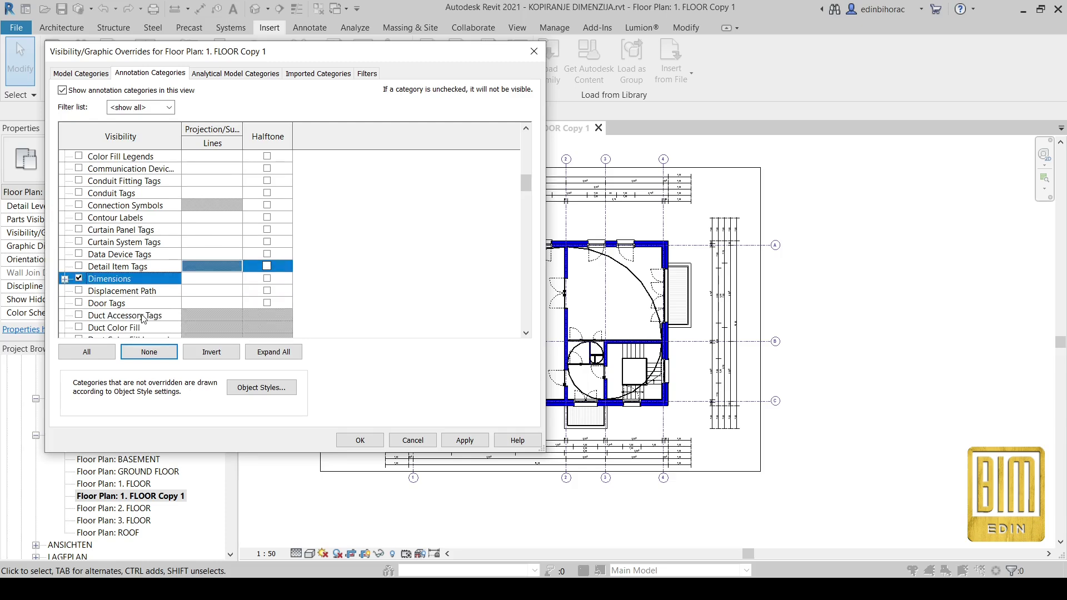
{"action": "scroll", "coordinate": [143, 318], "scroll_direction": "down", "scroll_amount": 2}
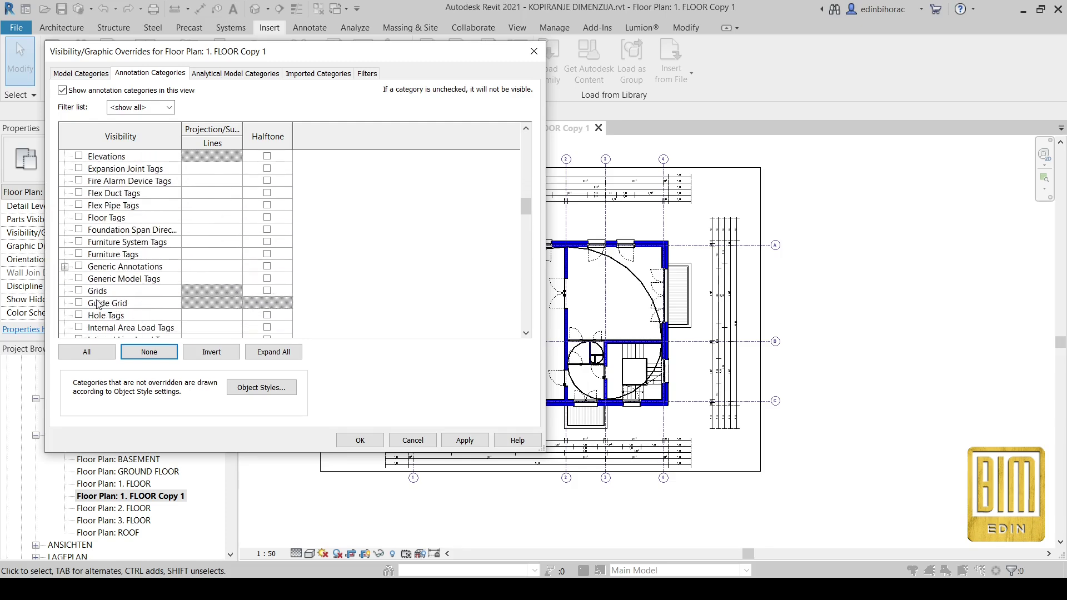
{"action": "left_click", "coordinate": [78, 290]}
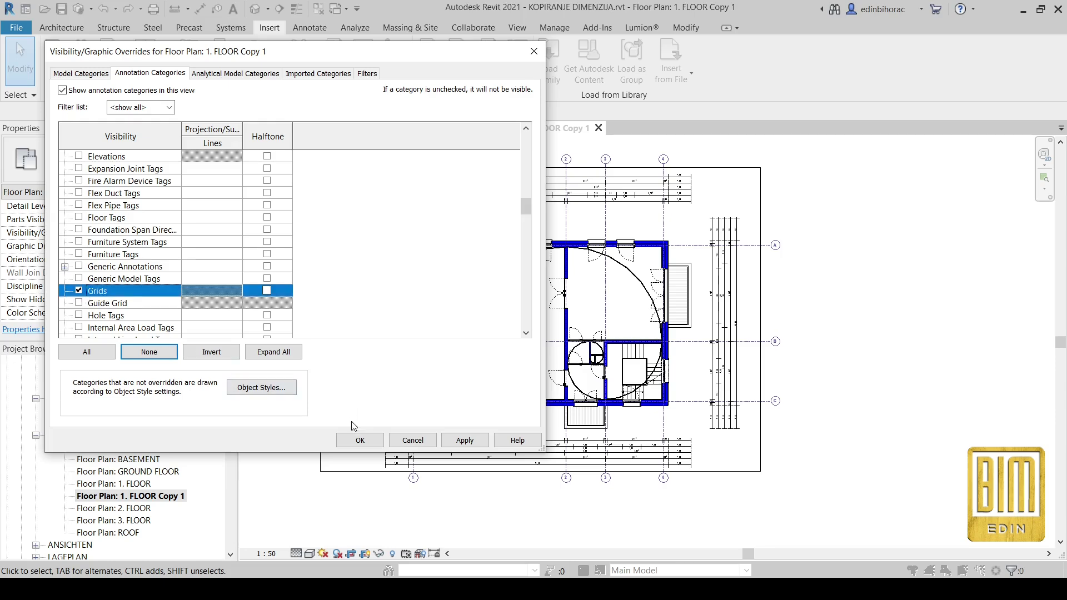
{"action": "left_click", "coordinate": [361, 438]}
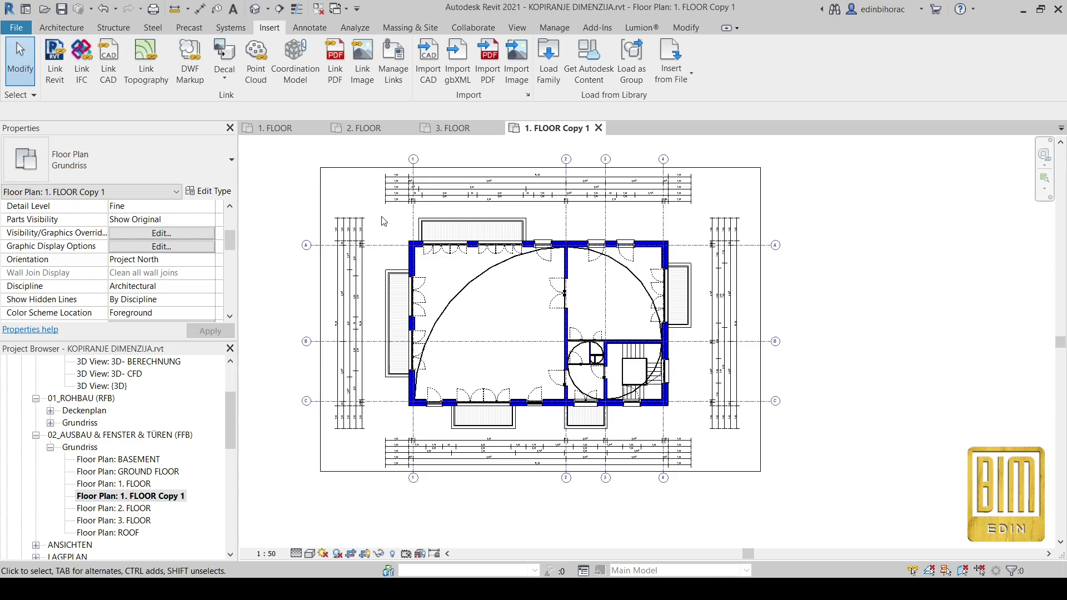
{"action": "scroll", "coordinate": [478, 338], "scroll_direction": "up", "scroll_amount": 3}
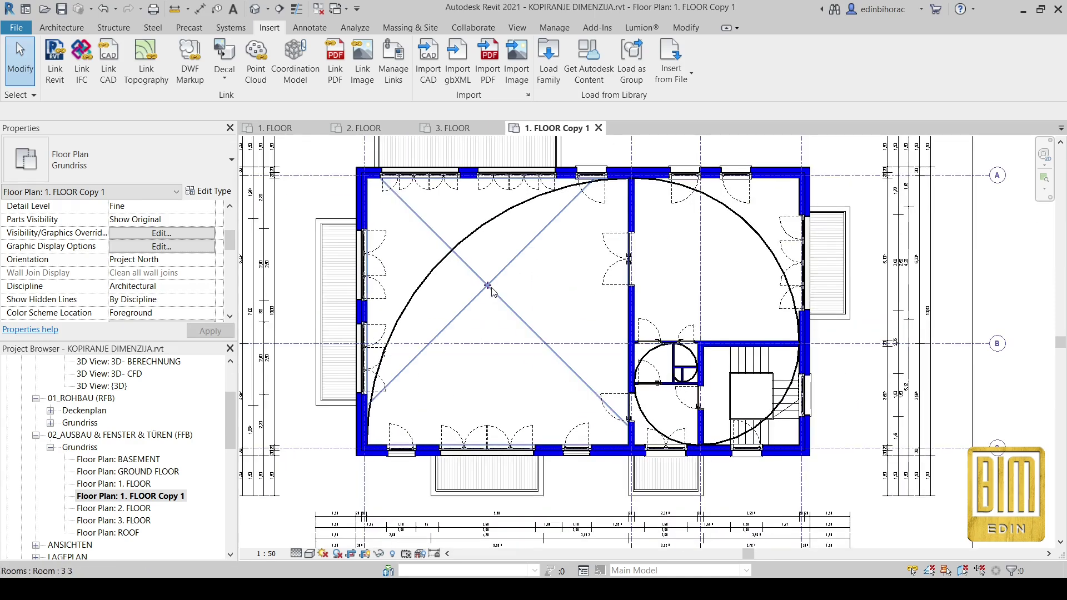
{"action": "left_click", "coordinate": [311, 28]}
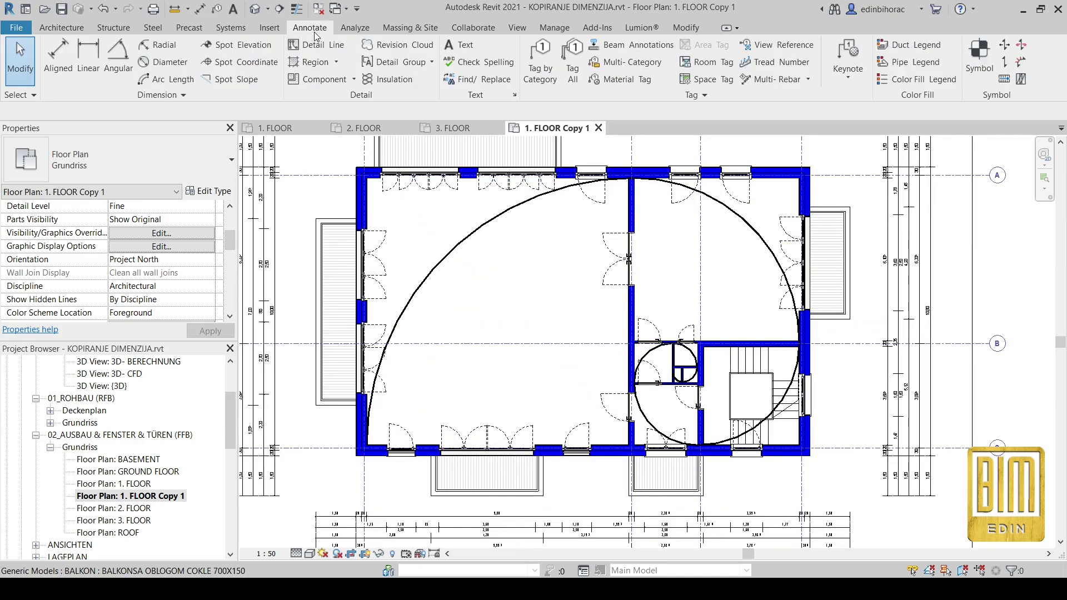
{"action": "left_click", "coordinate": [241, 48]}
{"action": "scroll", "coordinate": [497, 287], "scroll_direction": "up", "scroll_amount": 2}
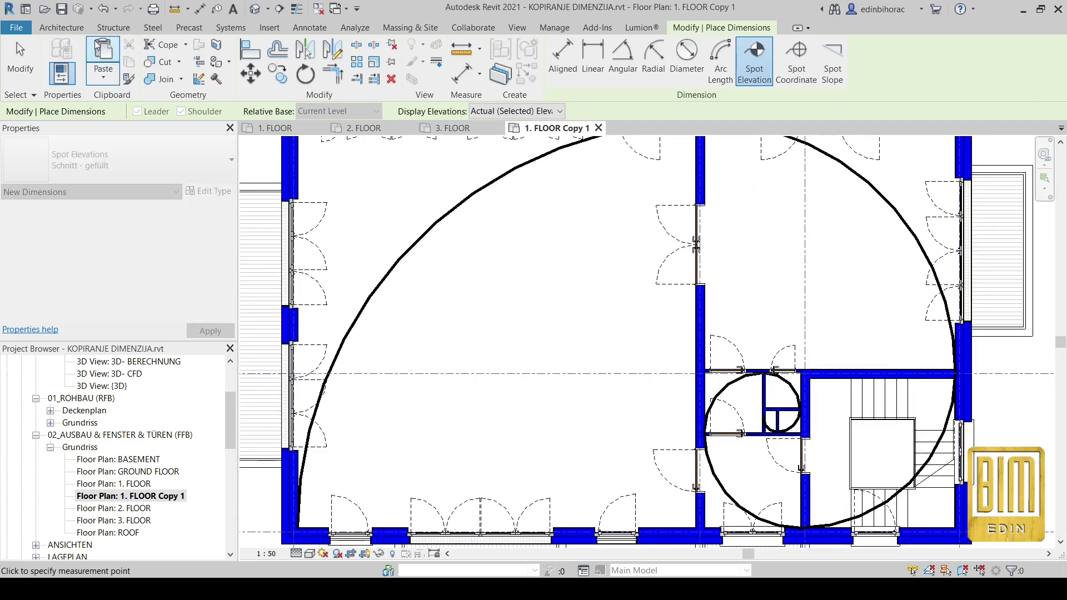
- Try to place room tags in the two largest rooms of the duplicated floor plan
{"action": "left_click", "coordinate": [75, 29]}
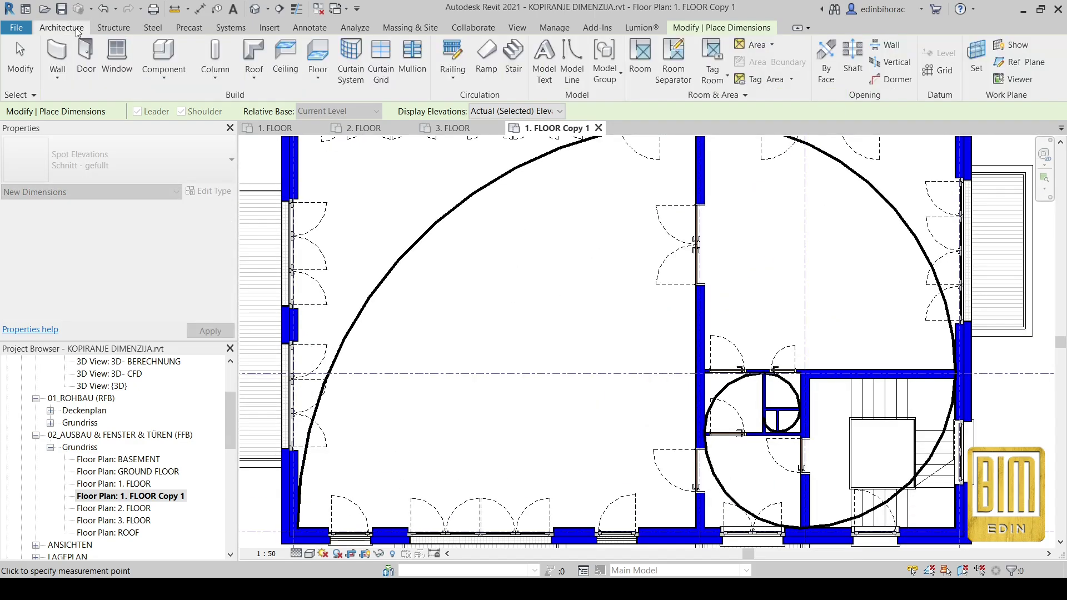
{"action": "left_click", "coordinate": [712, 59]}
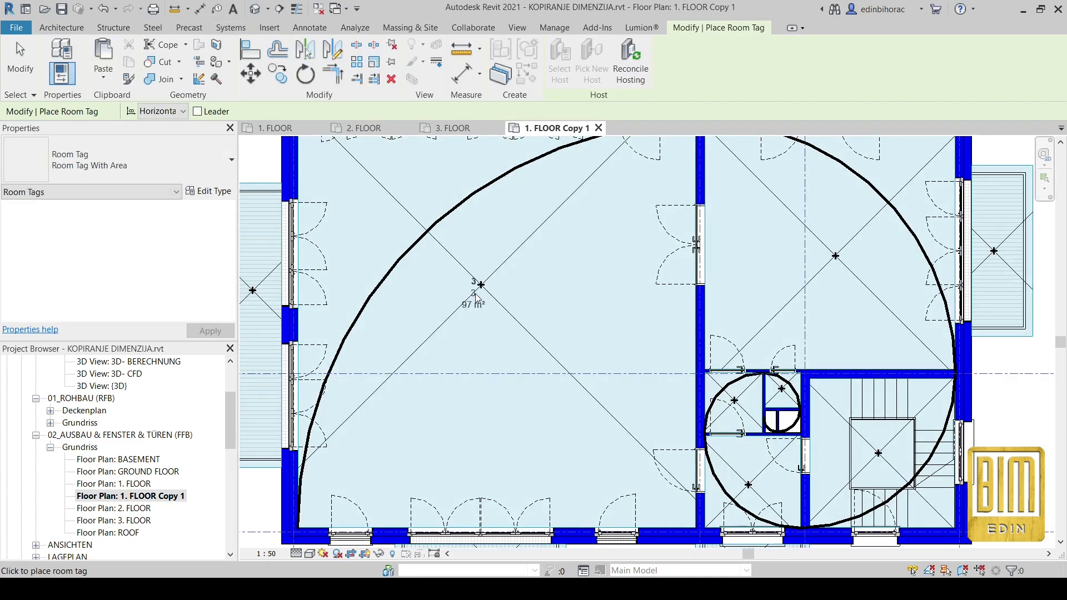
{"action": "left_click", "coordinate": [467, 335]}
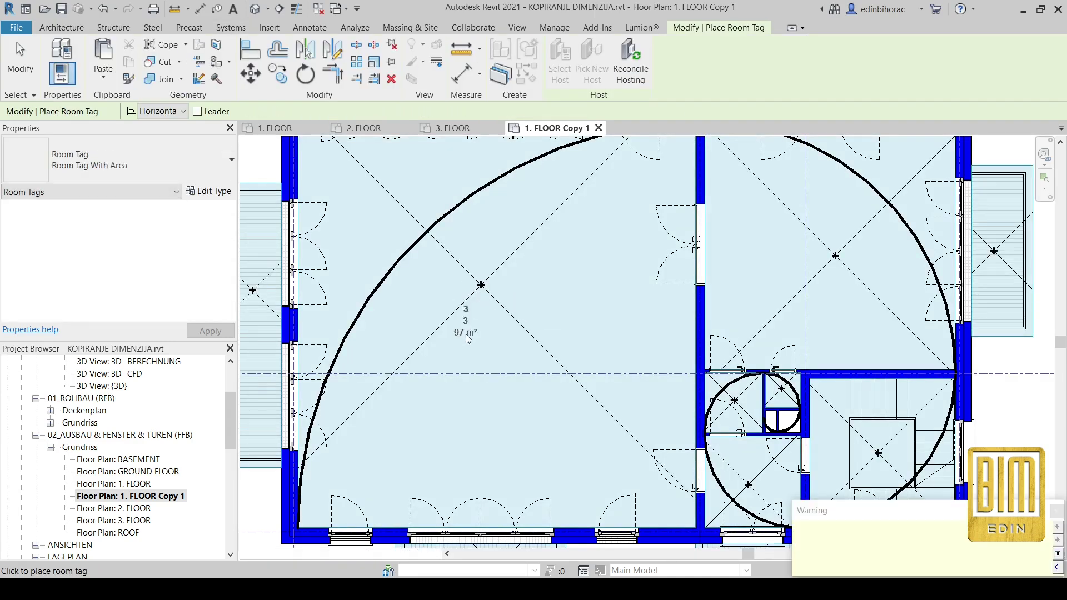
{"action": "left_click", "coordinate": [826, 254]}
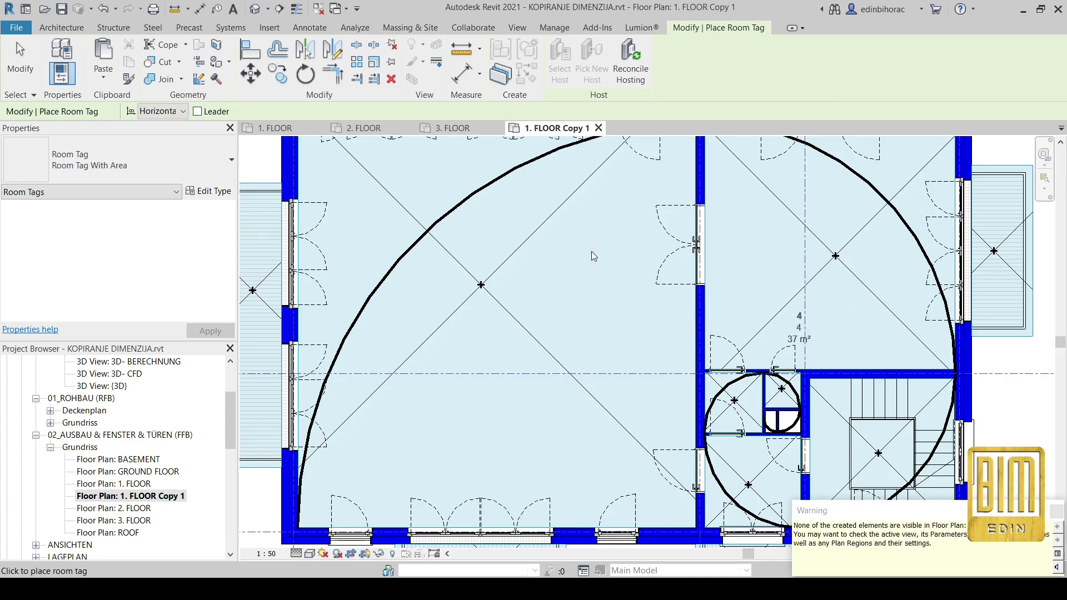
{"action": "left_click", "coordinate": [31, 69]}
{"action": "scroll", "coordinate": [665, 304], "scroll_direction": "down", "scroll_amount": 5}
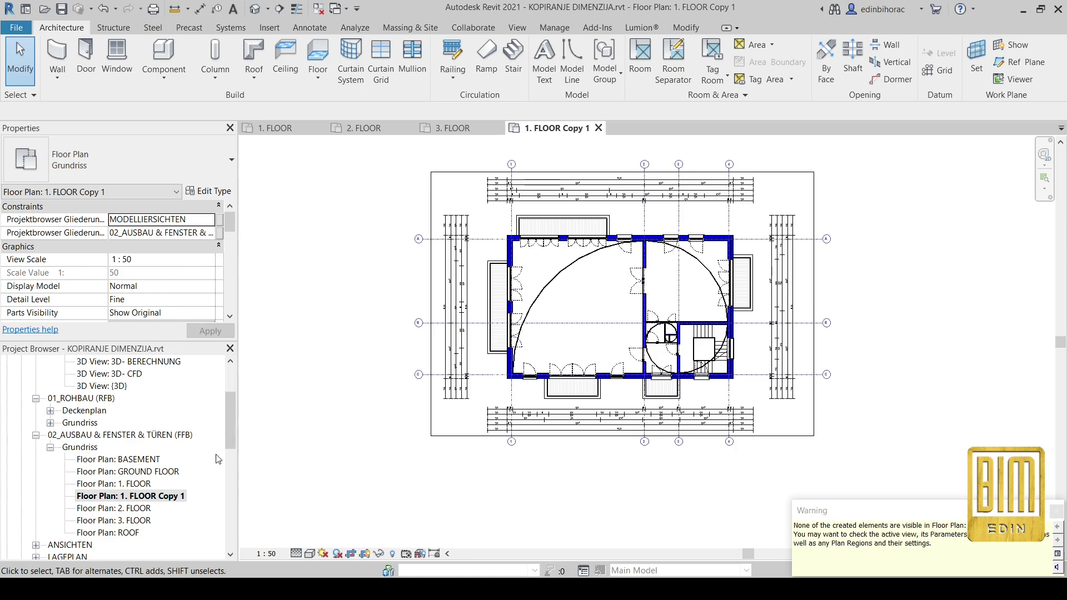
- Open sheet AP-03 and delete the floor plan viewport placed on it
{"action": "scroll", "coordinate": [217, 459], "scroll_direction": "down", "scroll_amount": 10}
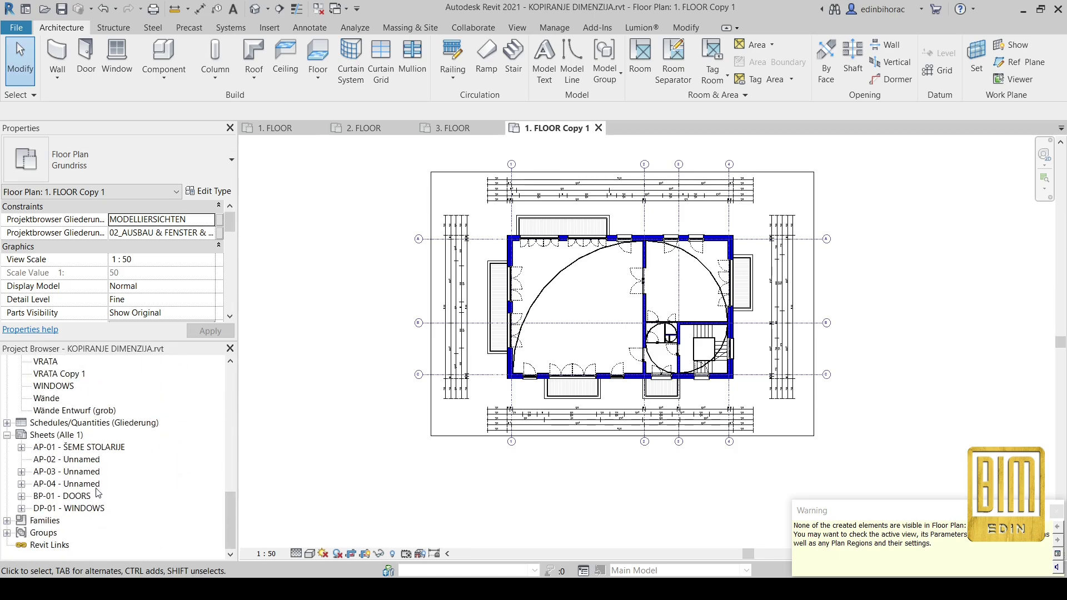
{"action": "double_click", "coordinate": [62, 472]}
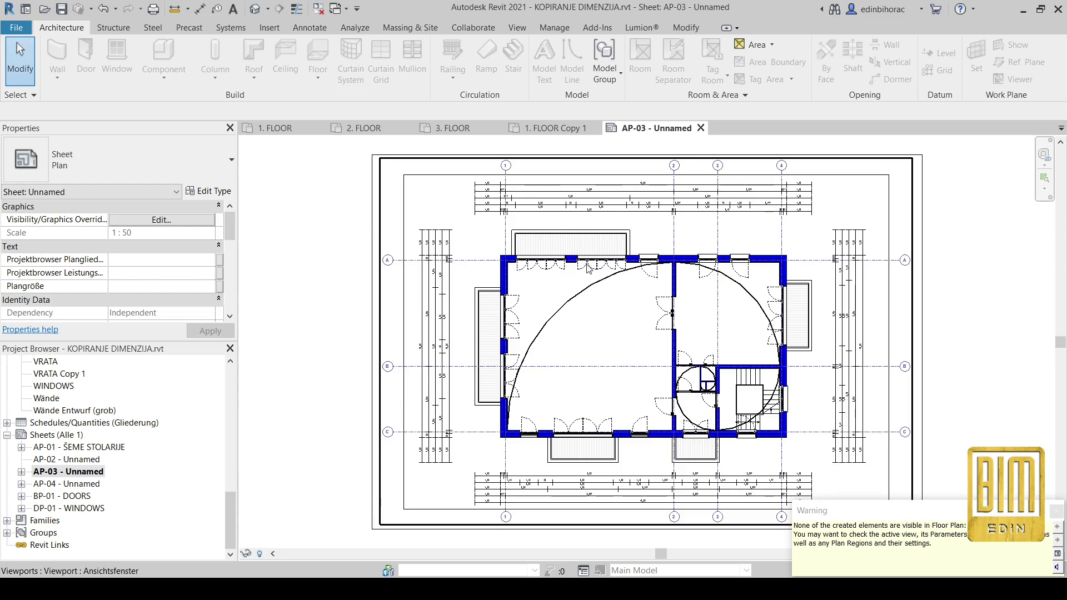
{"action": "left_click", "coordinate": [594, 256]}
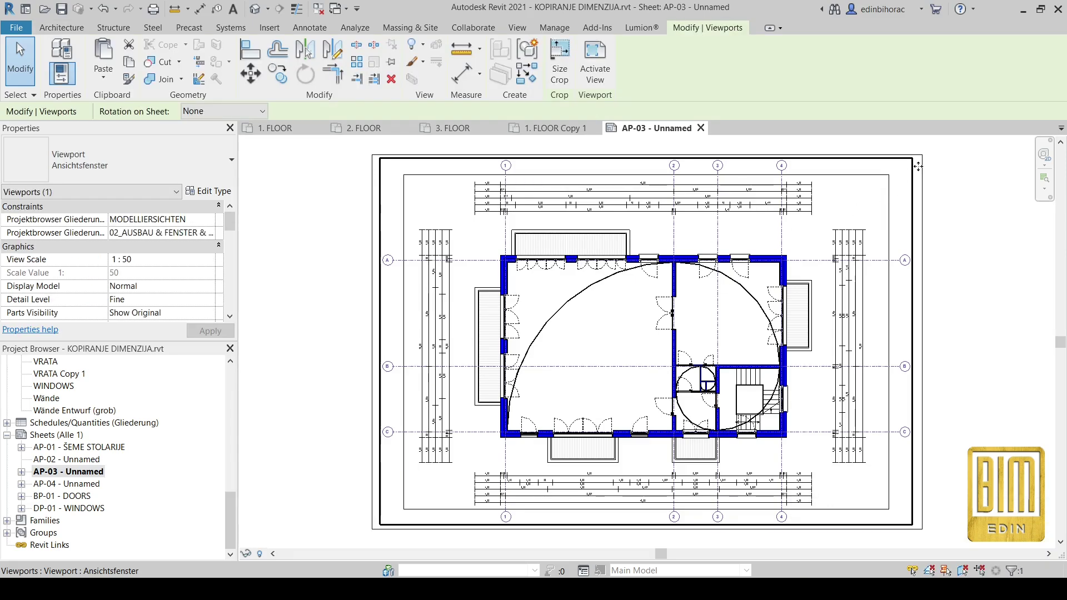
{"action": "scroll", "coordinate": [917, 166], "scroll_direction": "up", "scroll_amount": 2}
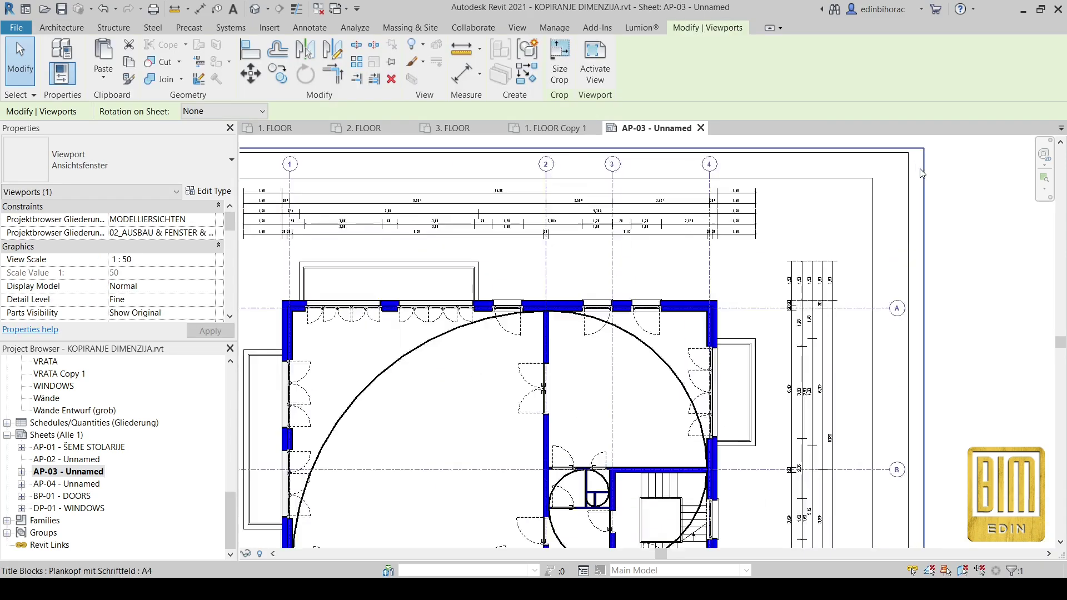
{"action": "right_click", "coordinate": [700, 324]}
{"action": "left_click", "coordinate": [744, 180]}
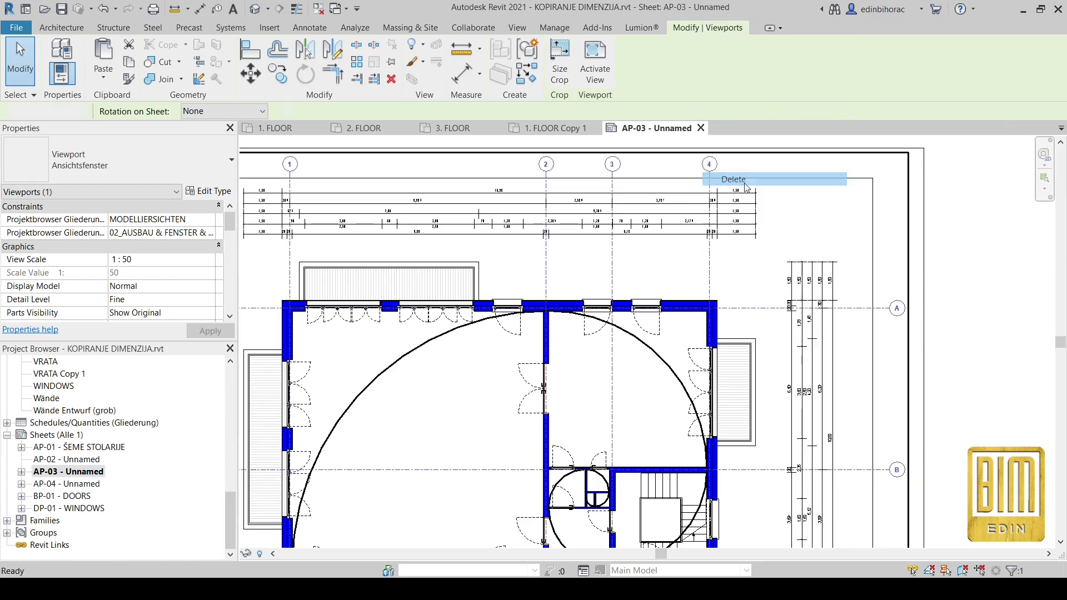
{"action": "scroll", "coordinate": [690, 233], "scroll_direction": "down", "scroll_amount": 3}
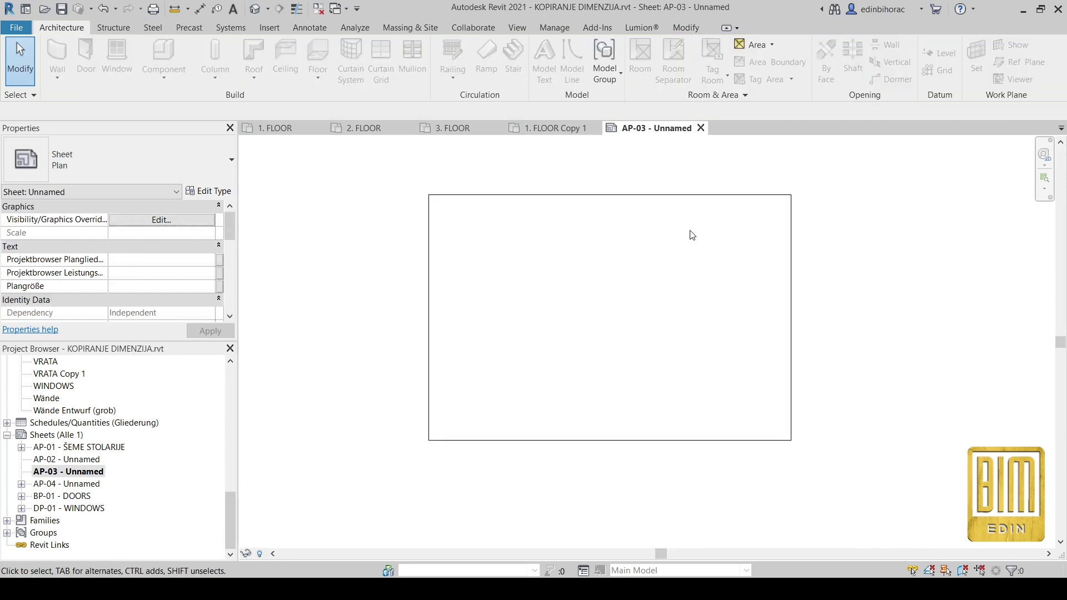
- Delete the floor plan viewport from sheet AP-04, check sheet AP-02, and return to sheet AP-03
{"action": "double_click", "coordinate": [80, 485]}
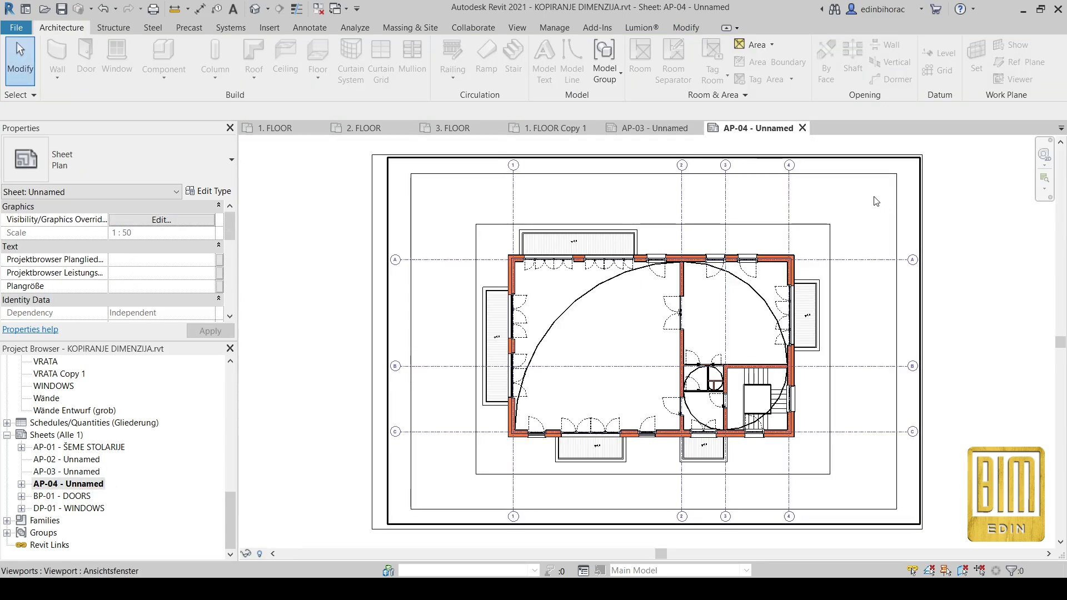
{"action": "right_click", "coordinate": [727, 329]}
{"action": "left_click", "coordinate": [771, 182]}
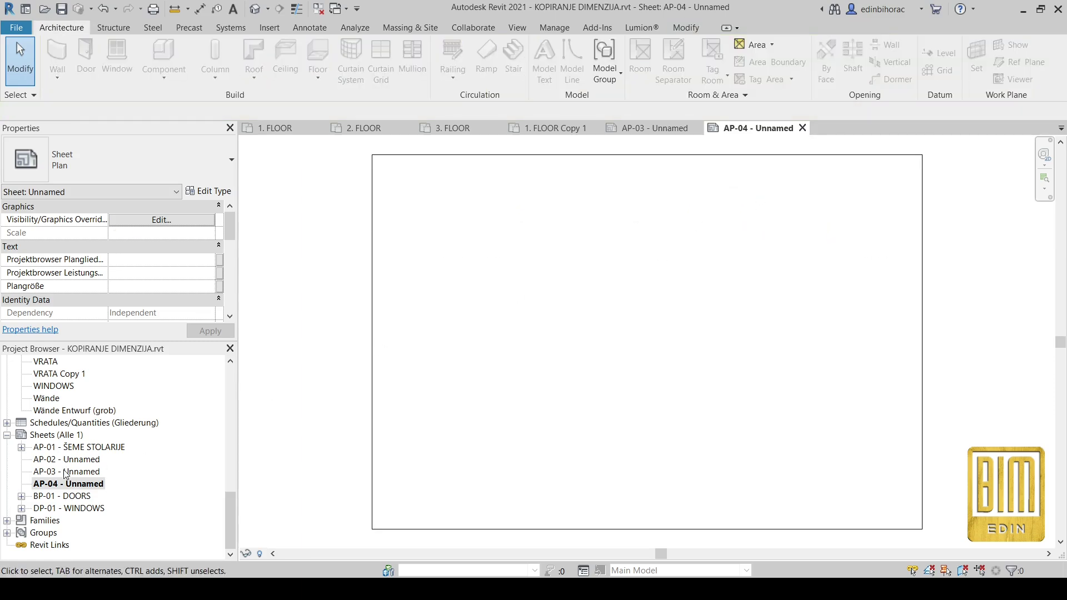
{"action": "double_click", "coordinate": [65, 463]}
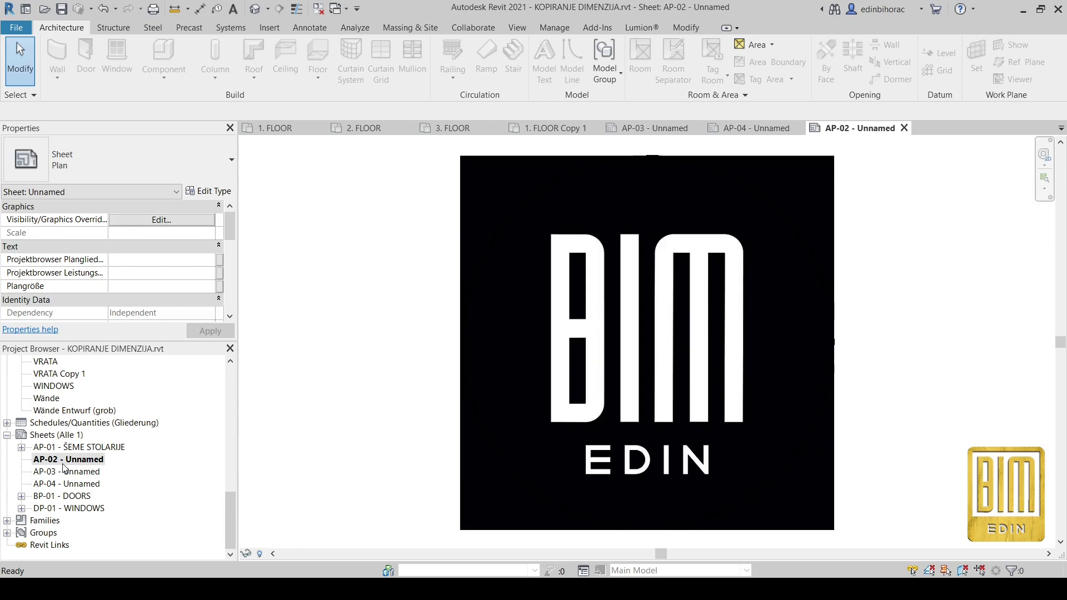
{"action": "double_click", "coordinate": [65, 472]}
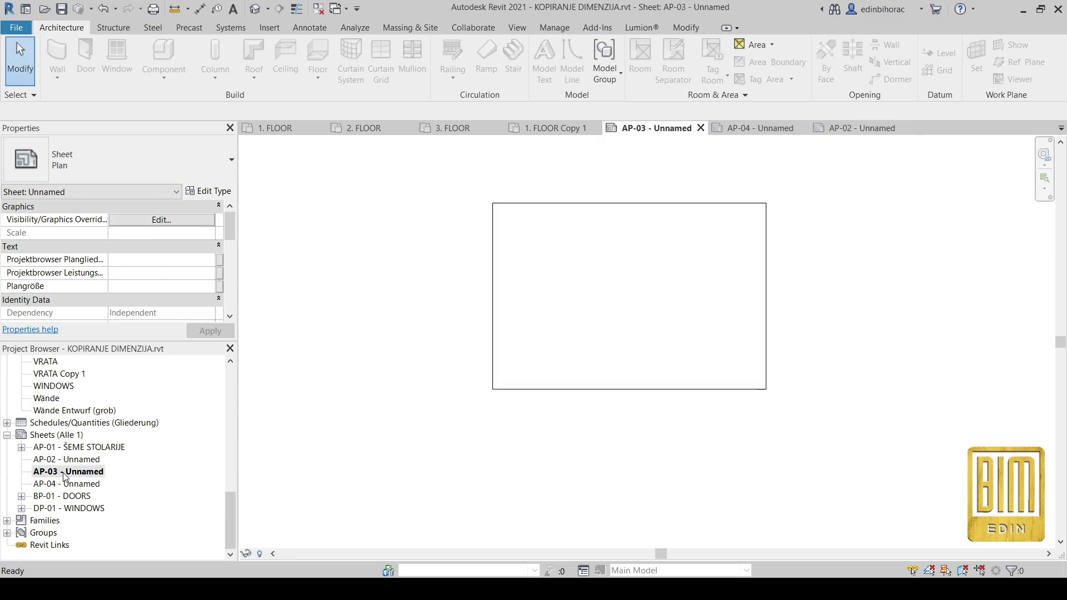
- Rename the duplicated floor plan view 1. FLOOR Copy 1 as 1. FLOOR DIM
{"action": "scroll", "coordinate": [105, 422], "scroll_direction": "up", "scroll_amount": 6}
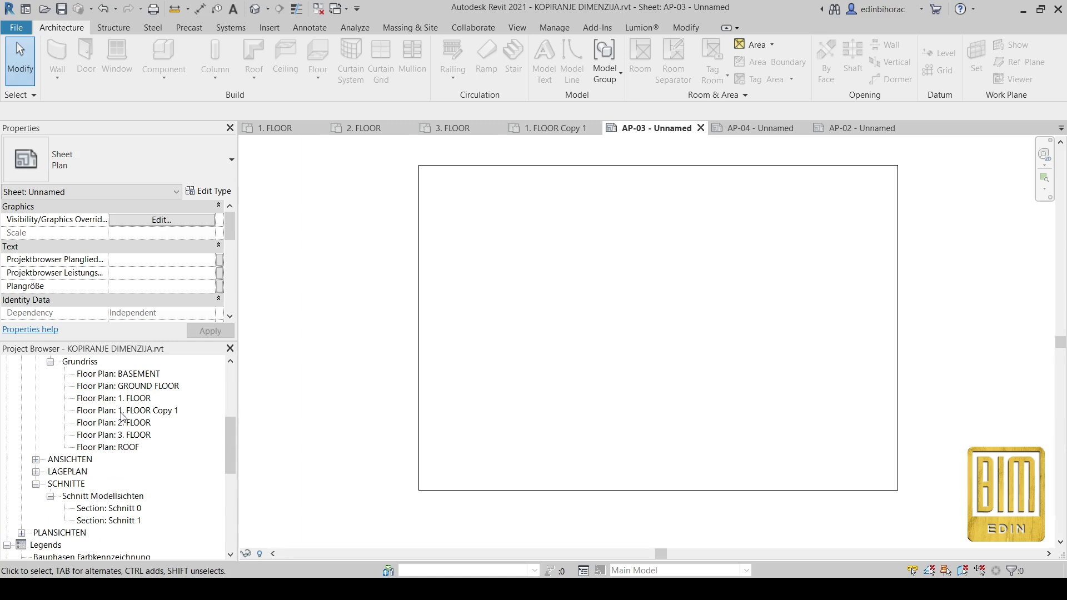
{"action": "left_click", "coordinate": [125, 411]}
{"action": "right_click", "coordinate": [125, 411]}
{"action": "left_click", "coordinate": [161, 312]}
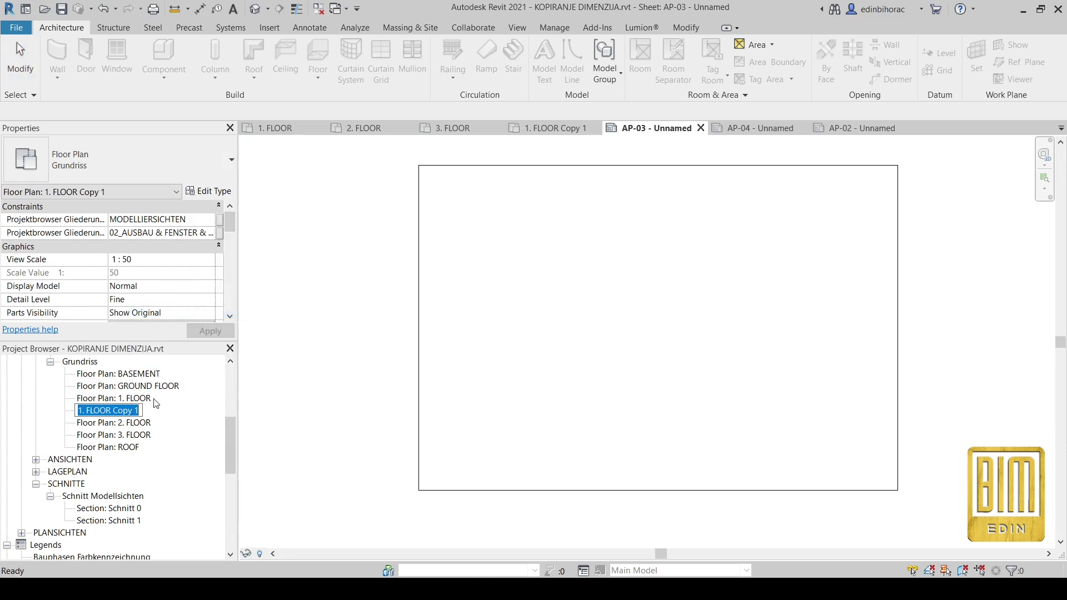
{"action": "left_click_drag", "start_coordinate": [142, 411], "coordinate": [122, 412]}
{"action": "type", "text": "D"}
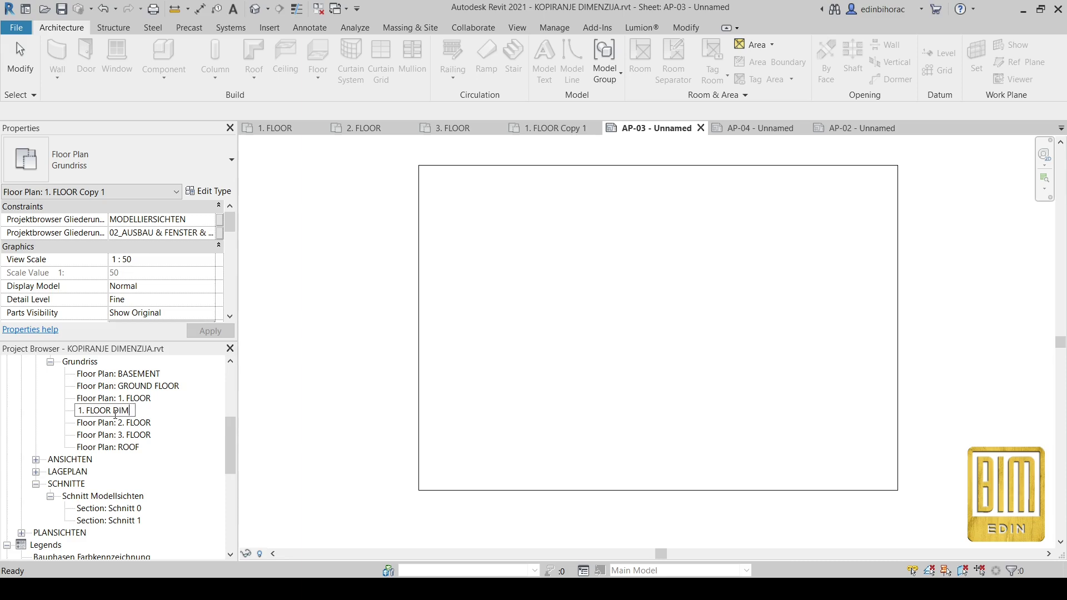
{"action": "type", "text": "IM"}
{"action": "key", "text": "Return"}
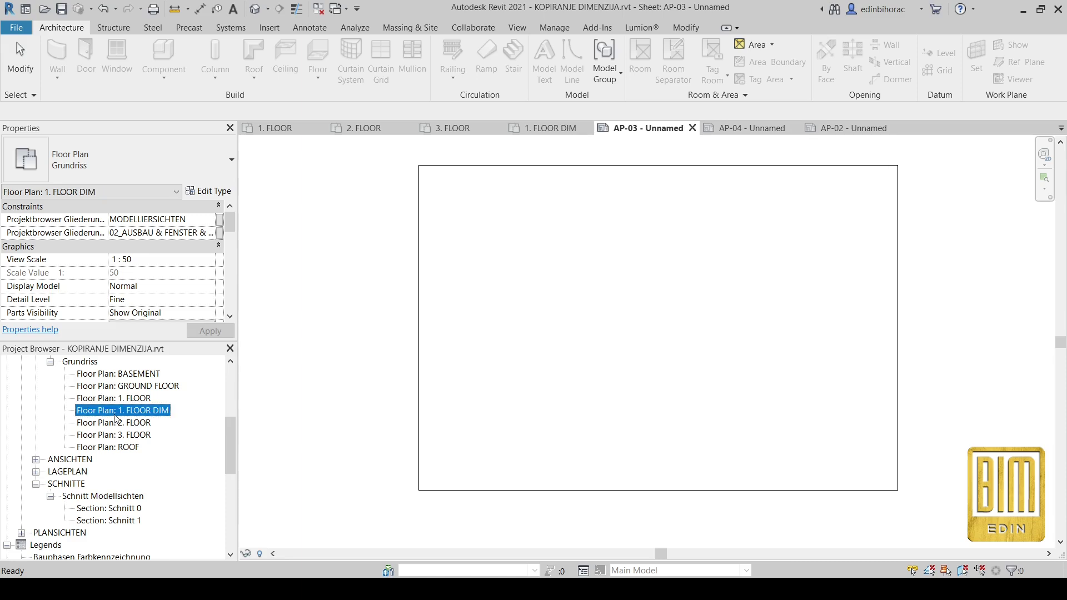
- Duplicate the 1. FLOOR DIM plan view as a dependent view
{"action": "right_click", "coordinate": [114, 414]}
{"action": "mouse_move", "coordinate": [165, 235]}
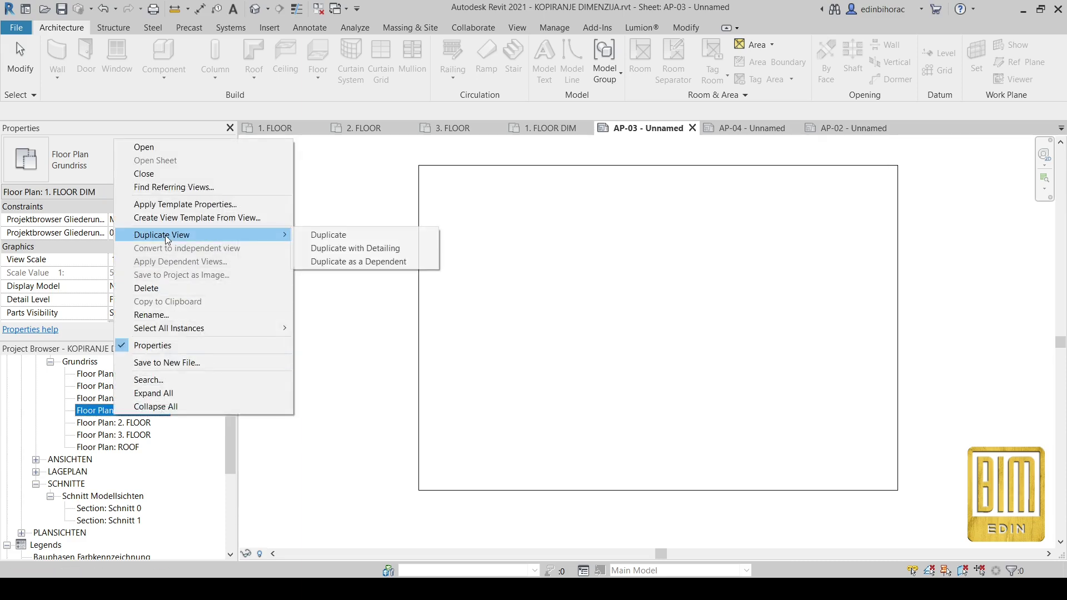
{"action": "left_click", "coordinate": [357, 263]}
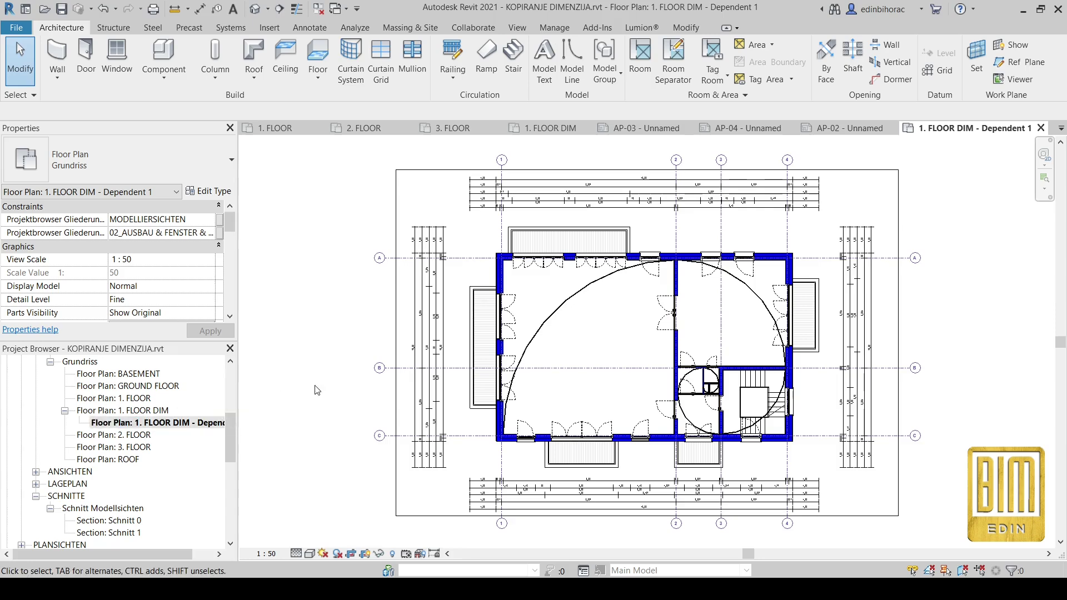
- Duplicate the 1. FLOOR DIM plan view as a second dependent view
{"action": "left_click", "coordinate": [137, 424]}
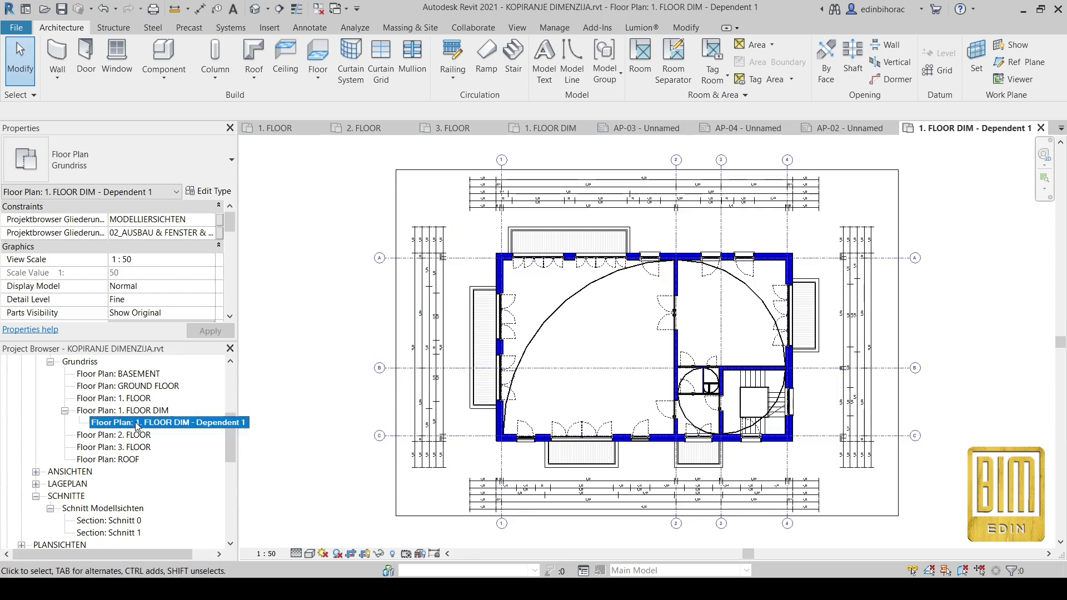
{"action": "right_click", "coordinate": [137, 412]}
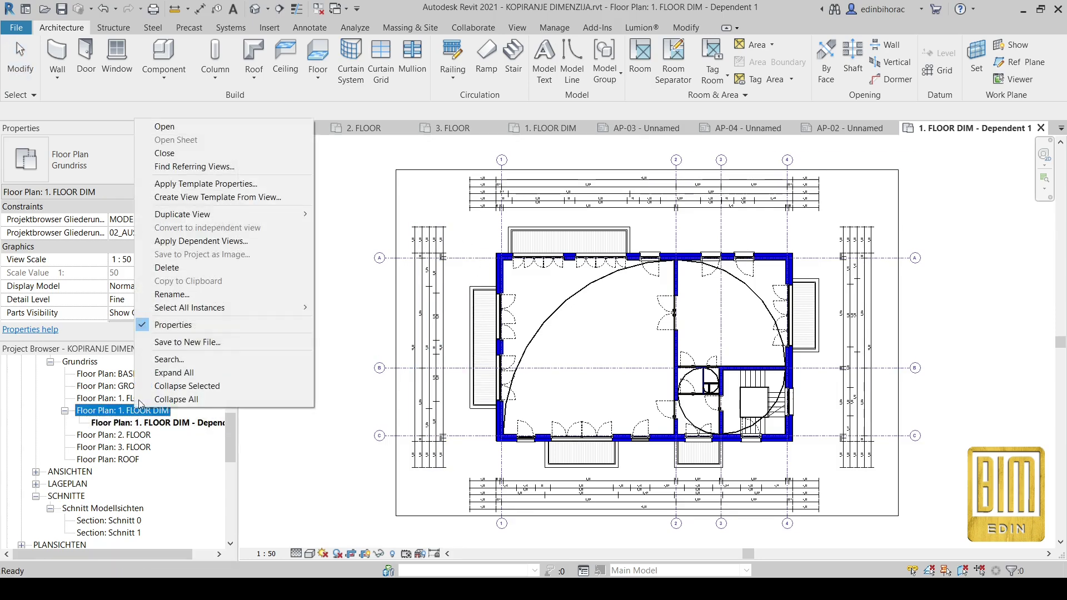
{"action": "mouse_move", "coordinate": [193, 218]}
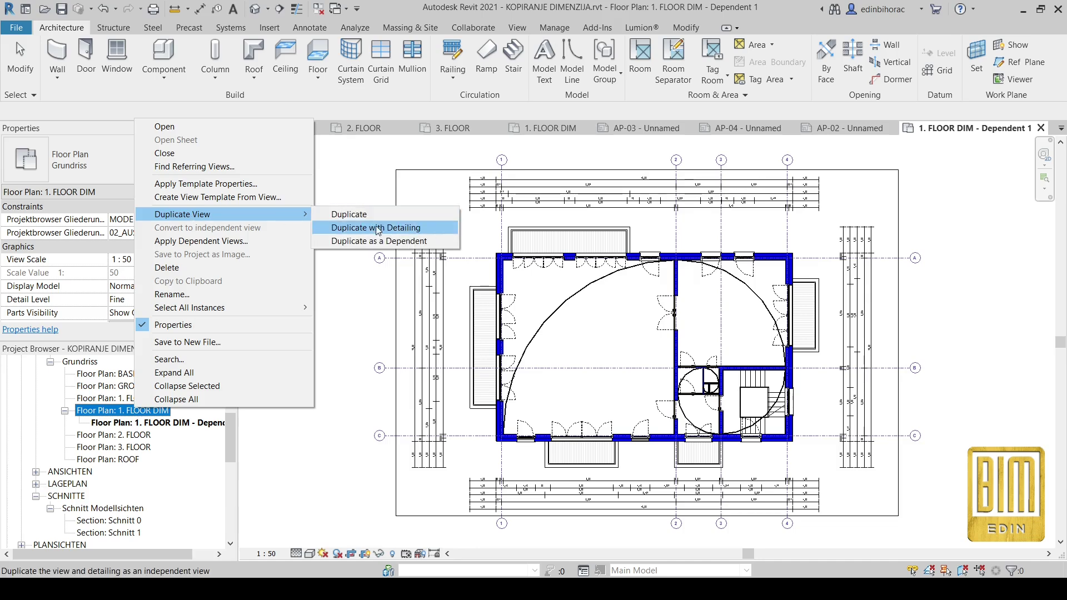
{"action": "left_click", "coordinate": [293, 317]}
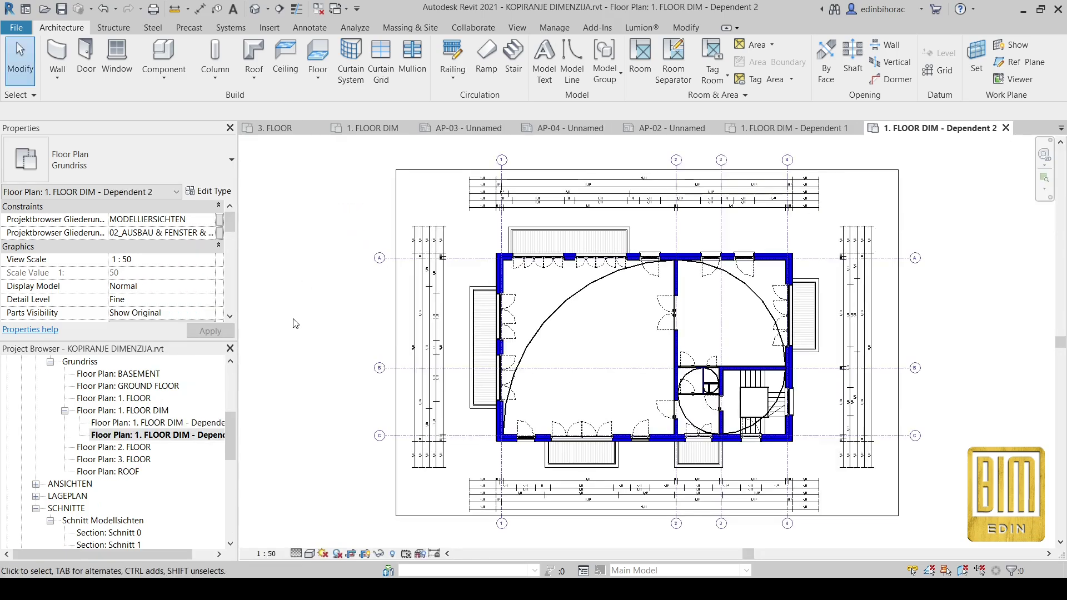
- Open sheet AP-03 and place the 1. FLOOR DIM - Dependent 1 plan view centred on it
{"action": "left_click", "coordinate": [198, 436]}
{"action": "scroll", "coordinate": [118, 480], "scroll_direction": "down", "scroll_amount": 3}
{"action": "scroll", "coordinate": [119, 480], "scroll_direction": "down", "scroll_amount": 6}
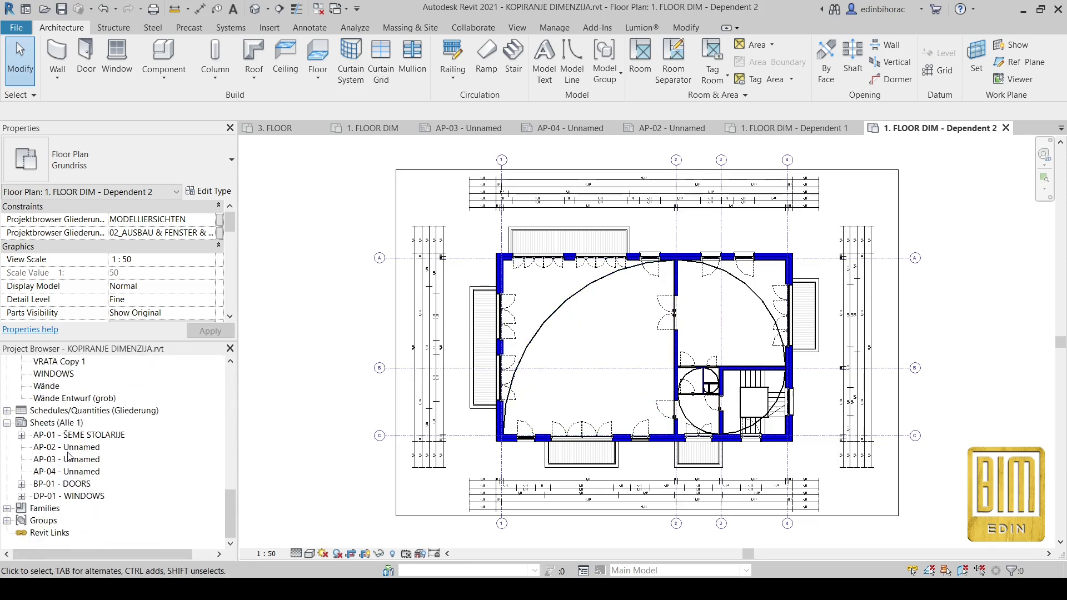
{"action": "double_click", "coordinate": [62, 459]}
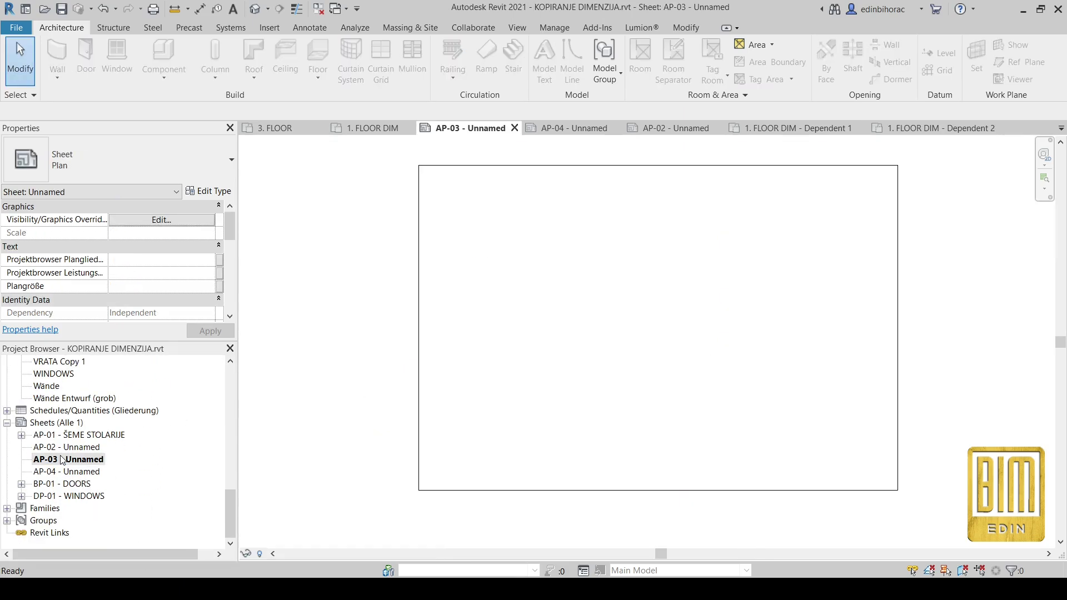
{"action": "scroll", "coordinate": [117, 464], "scroll_direction": "up", "scroll_amount": 10}
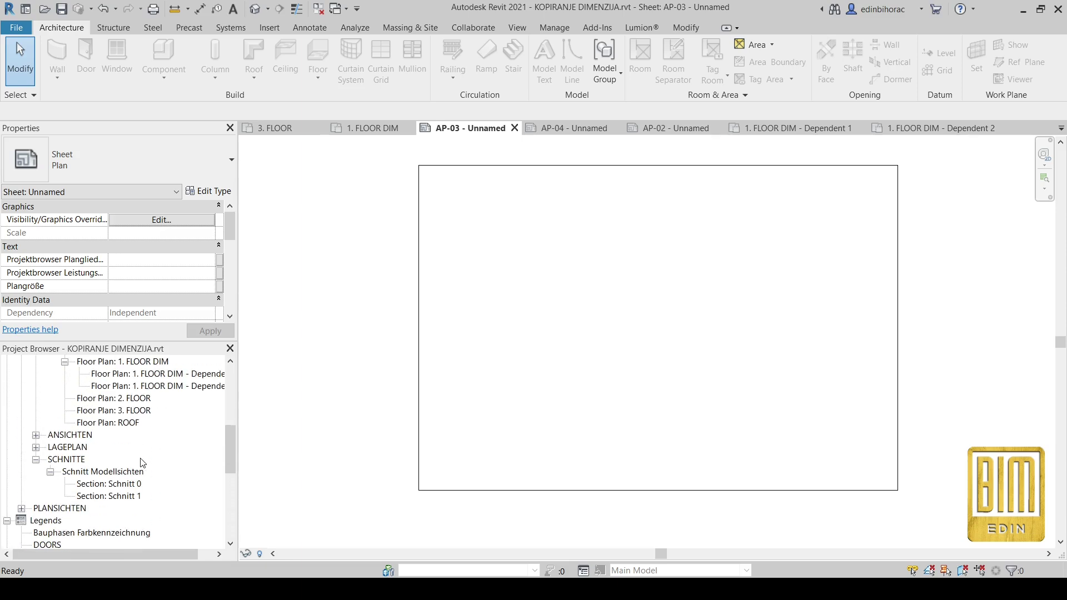
{"action": "left_click_drag", "start_coordinate": [136, 411], "coordinate": [502, 351]}
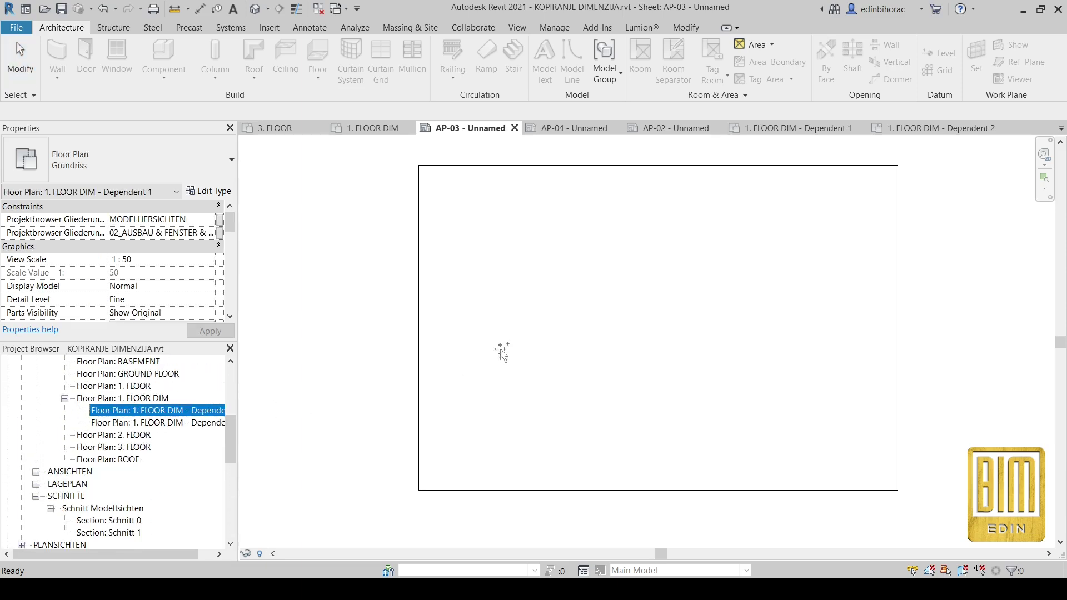
{"action": "left_click_drag", "start_coordinate": [632, 307], "coordinate": [631, 310]}
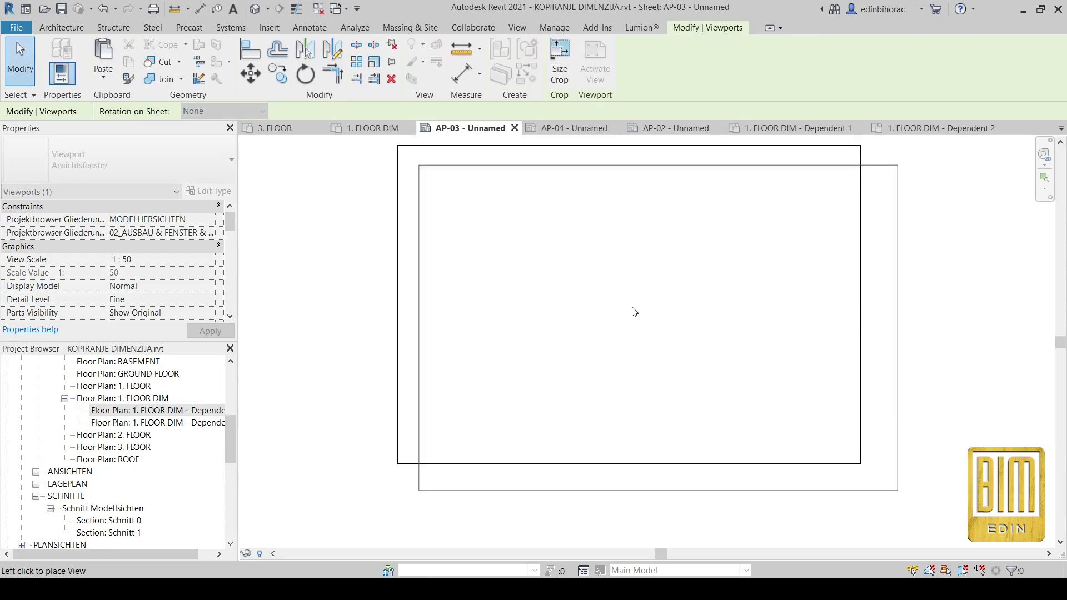
{"action": "left_click", "coordinate": [659, 333]}
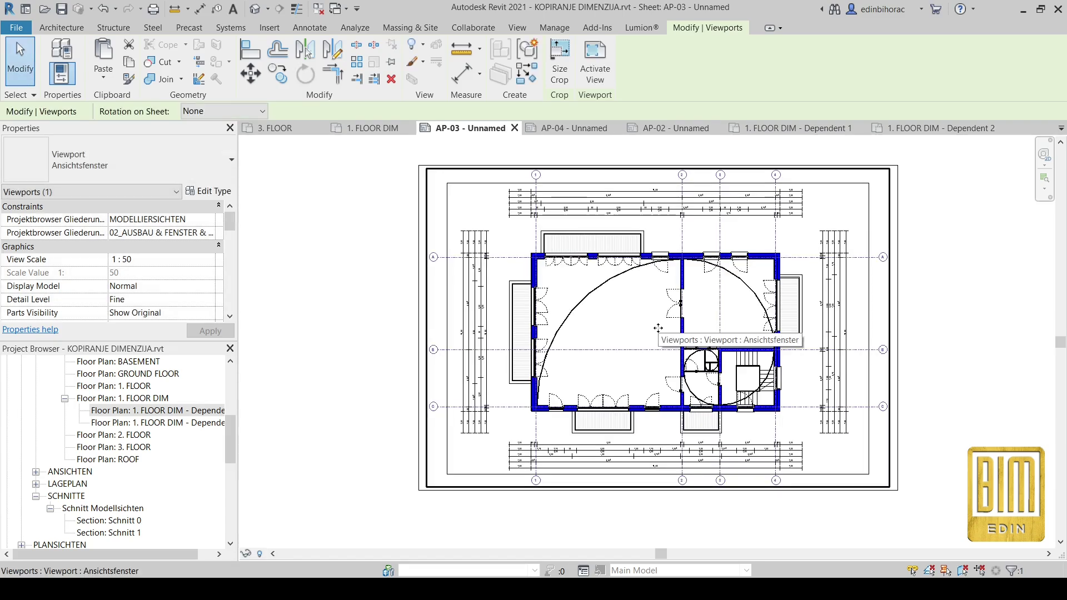
- Try overriding the surface transparency of all model categories to 100% in the activated 1. FLOOR DIM - Dependent 1 viewport on AP-03
{"action": "double_click", "coordinate": [629, 320]}
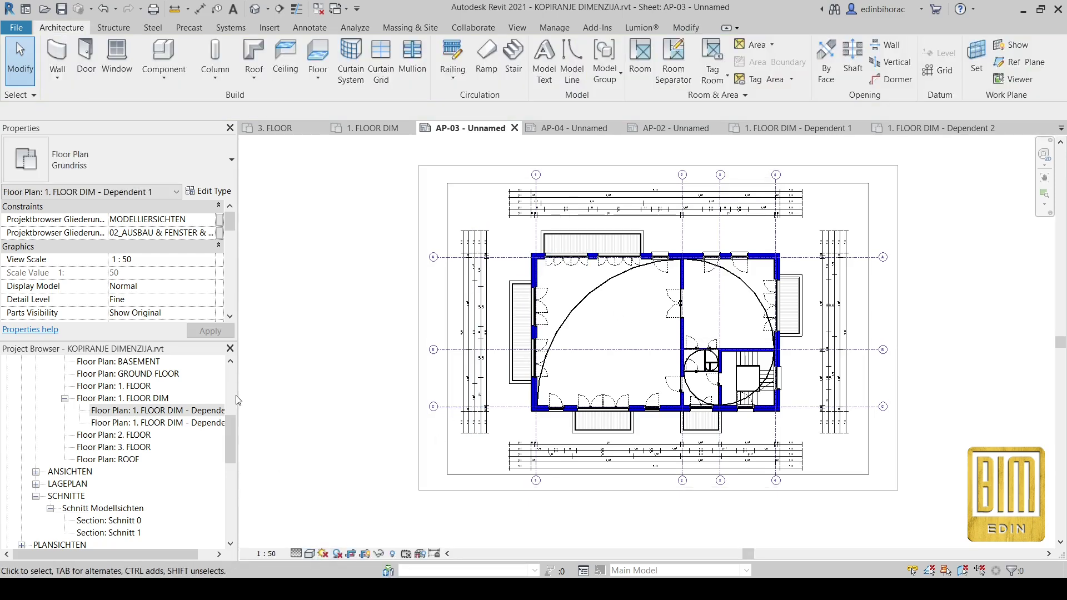
{"action": "scroll", "coordinate": [179, 263], "scroll_direction": "down", "scroll_amount": 3}
{"action": "left_click", "coordinate": [165, 261]}
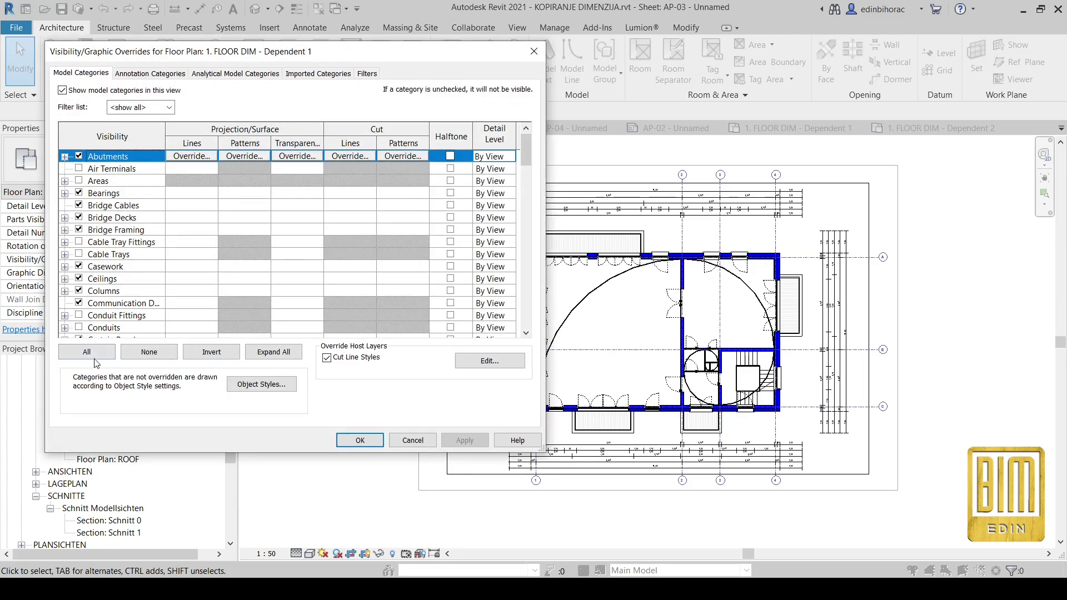
{"action": "left_click", "coordinate": [93, 356]}
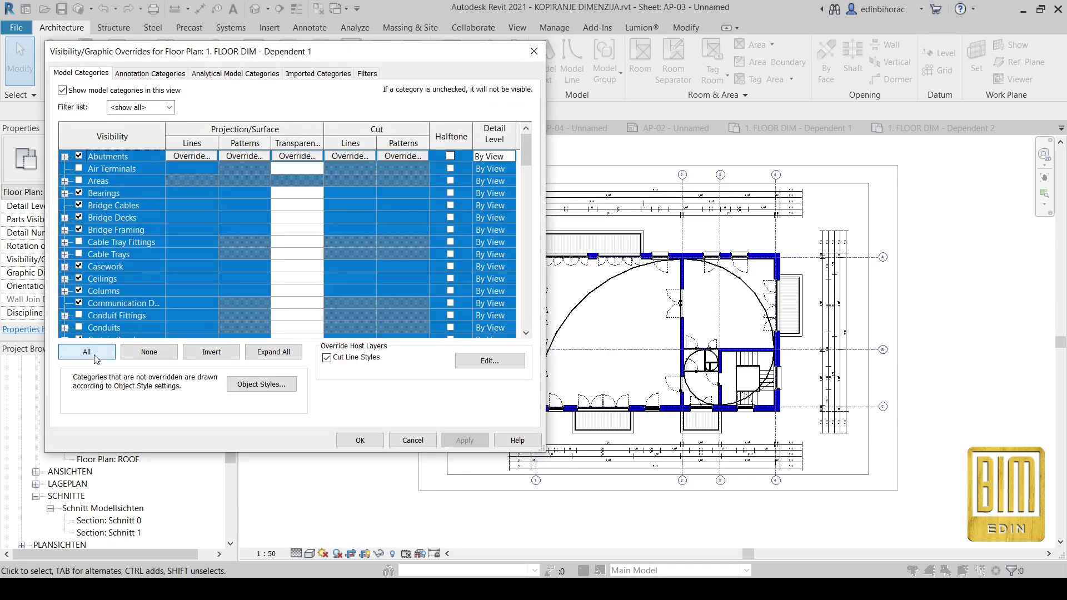
{"action": "left_click", "coordinate": [301, 198]}
{"action": "left_click", "coordinate": [302, 195]}
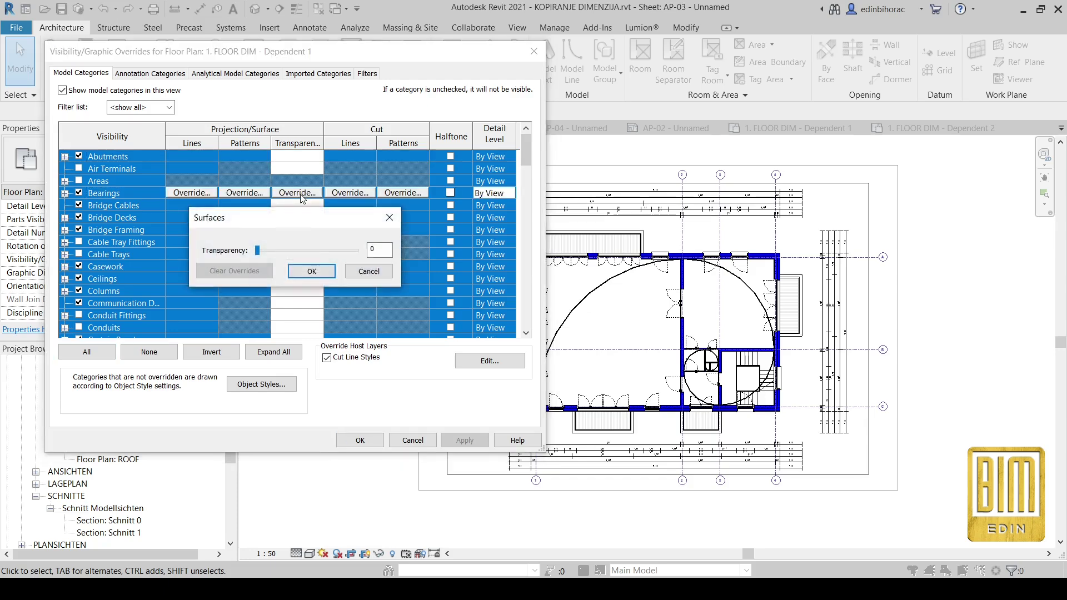
{"action": "left_click_drag", "start_coordinate": [257, 250], "coordinate": [357, 251]}
{"action": "left_click", "coordinate": [311, 271]}
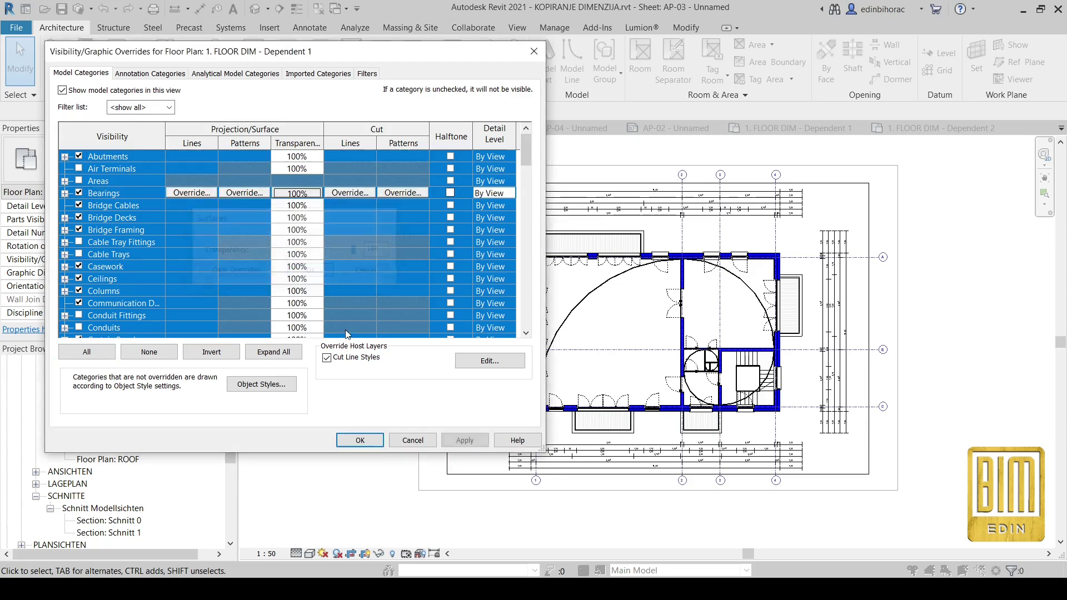
{"action": "left_click", "coordinate": [355, 440]}
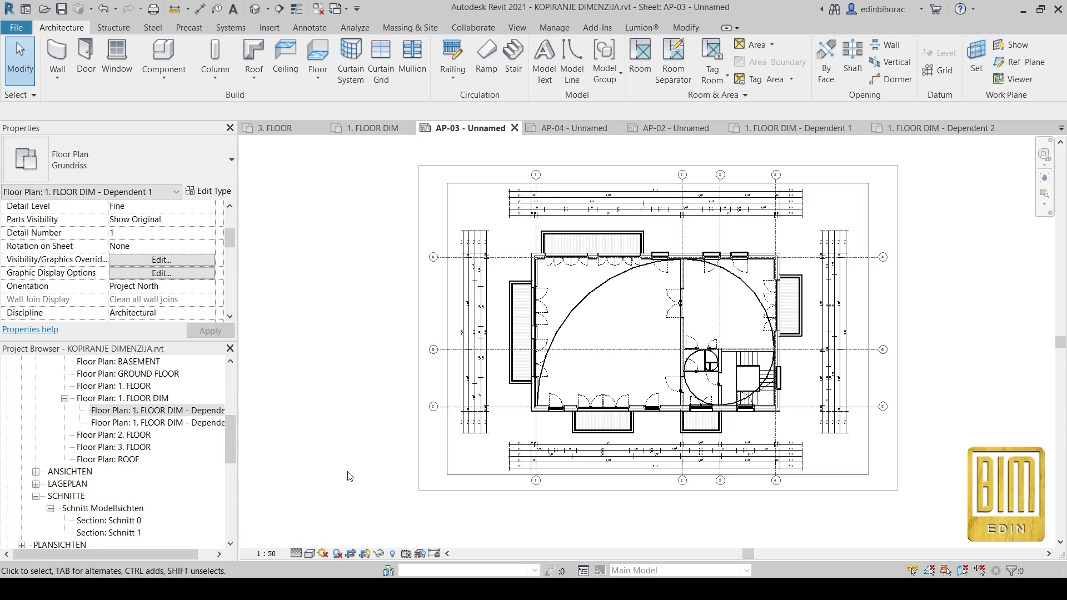
{"action": "double_click", "coordinate": [315, 284]}
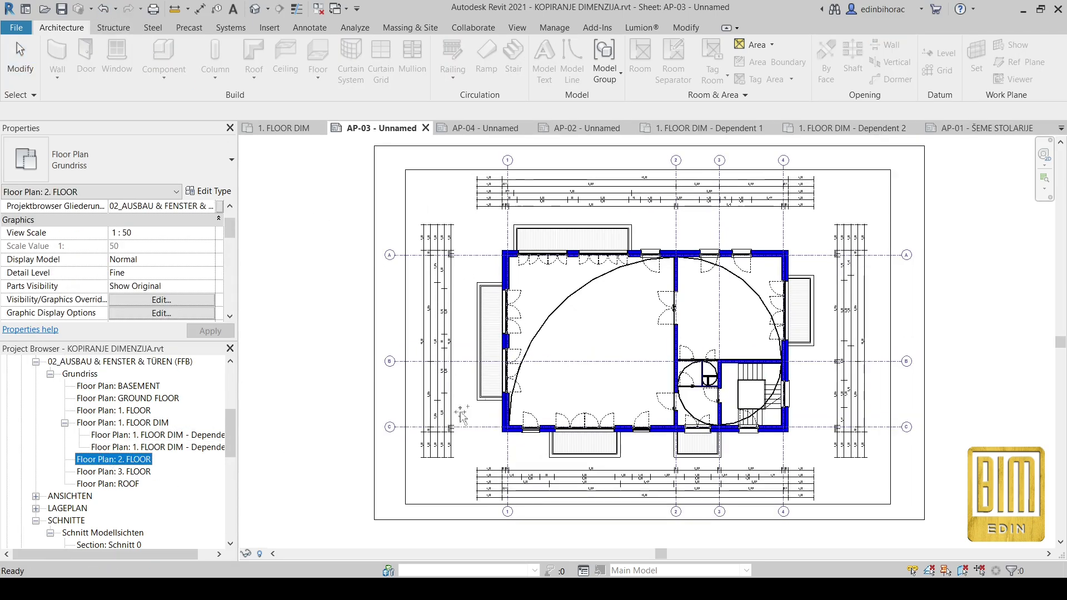
- Place the 2. FLOOR plan view on sheet AP-03, aligned over the 1. FLOOR DIM viewport
{"action": "left_click_drag", "start_coordinate": [633, 336], "coordinate": [639, 341]}
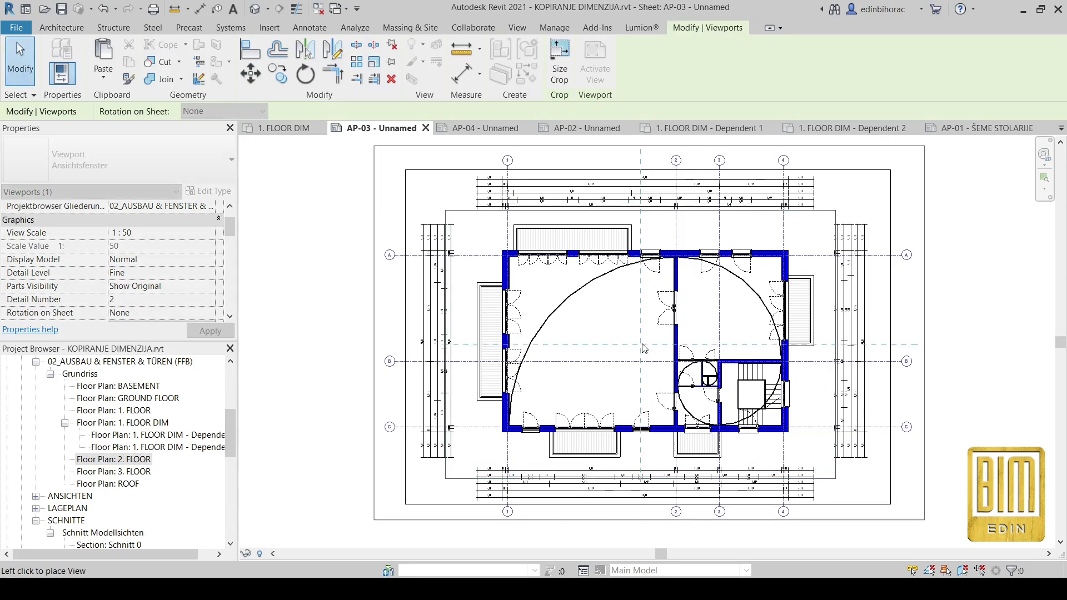
{"action": "left_click", "coordinate": [644, 348]}
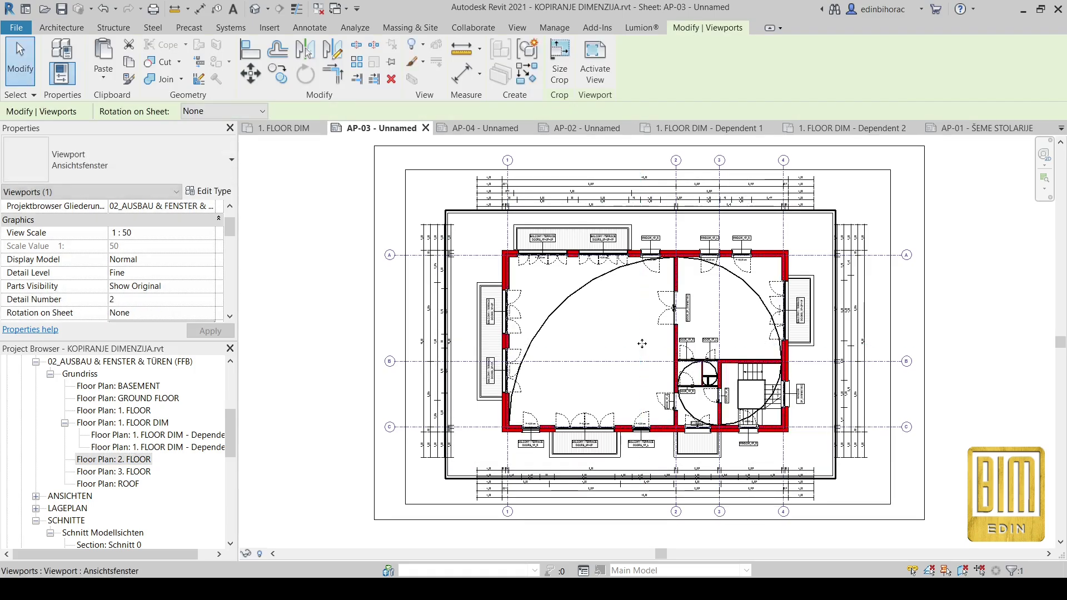
{"action": "left_click", "coordinate": [283, 286]}
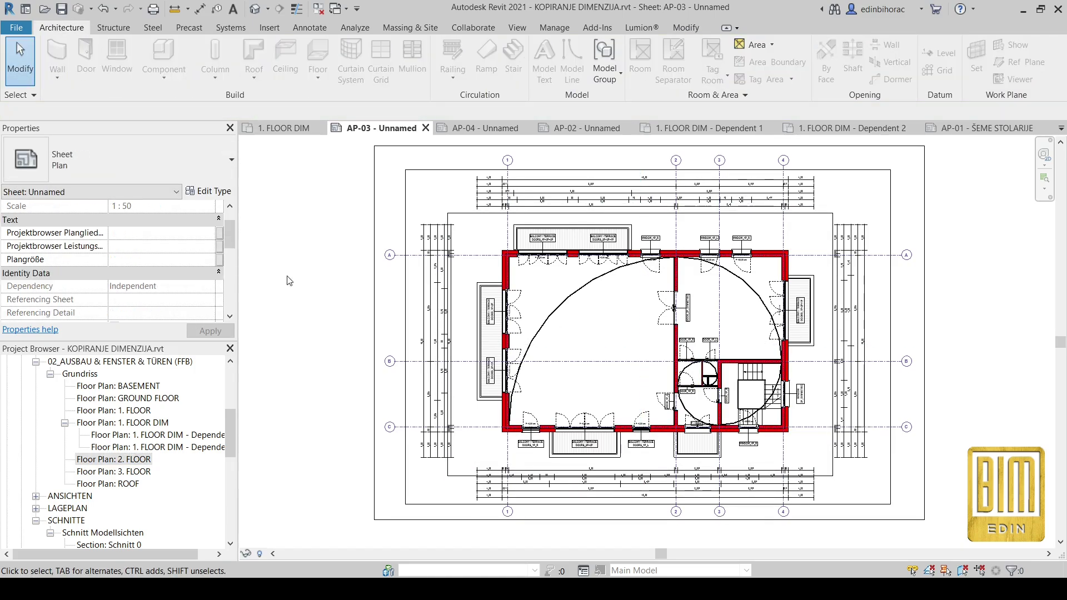
- Hide the crop region of the 2. FLOOR viewport on sheet AP-03
{"action": "left_click", "coordinate": [483, 222]}
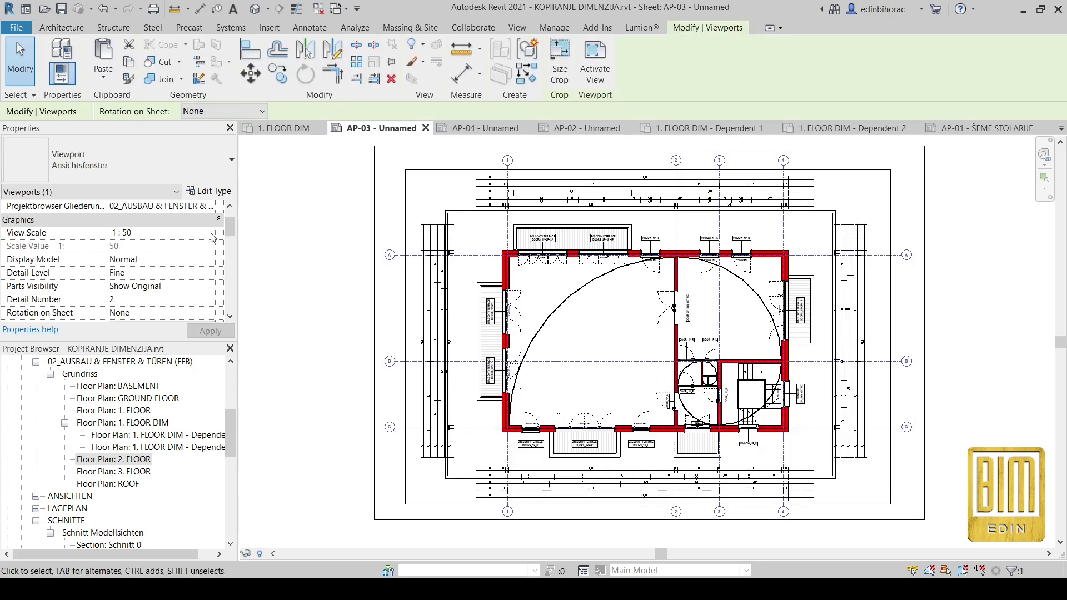
{"action": "scroll", "coordinate": [175, 268], "scroll_direction": "down", "scroll_amount": 7}
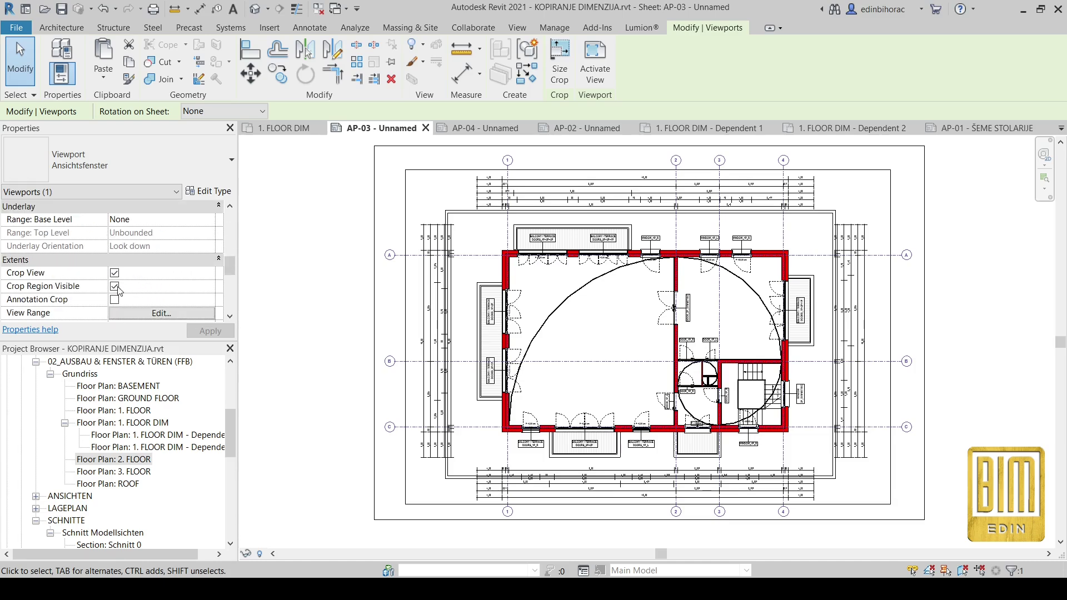
{"action": "left_click", "coordinate": [286, 283]}
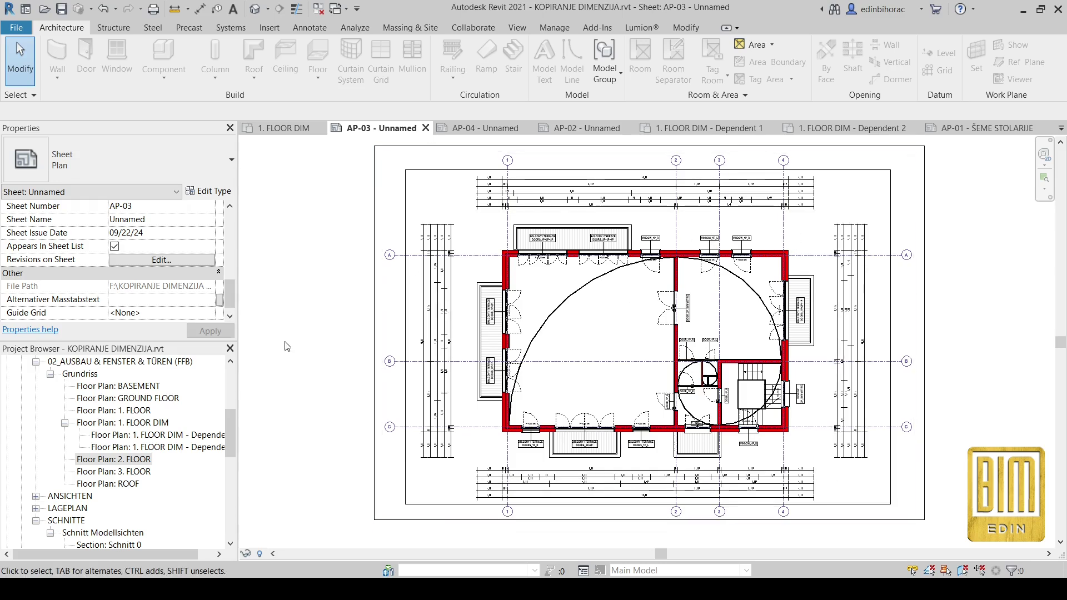
- Open sheet AP-04 and place the 1. FLOOR DIM - Dependent 2 plan view centred on it
{"action": "scroll", "coordinate": [125, 479], "scroll_direction": "down", "scroll_amount": 10}
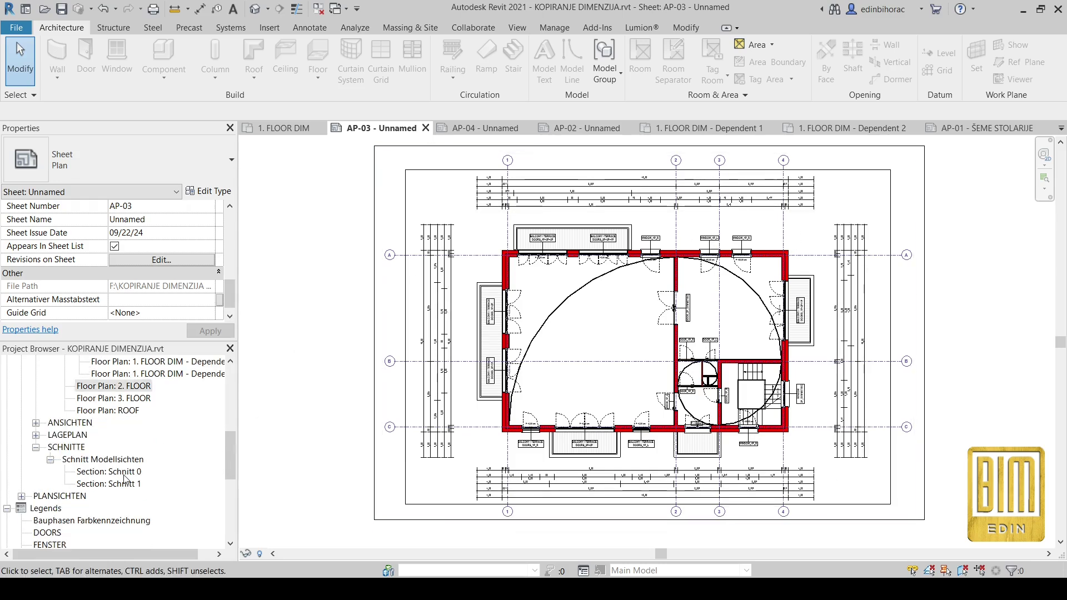
{"action": "double_click", "coordinate": [71, 472]}
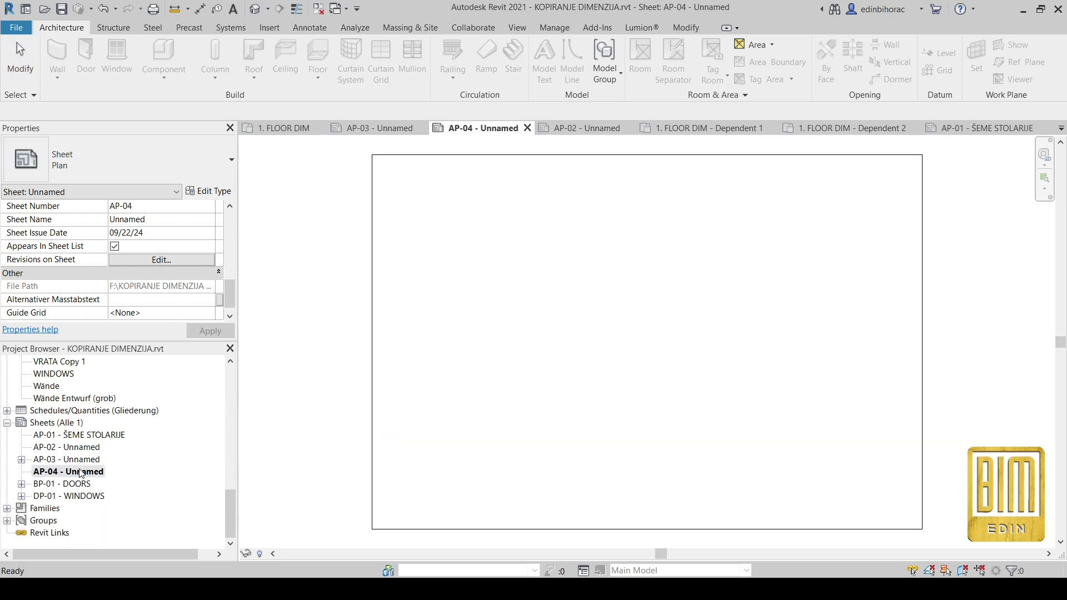
{"action": "scroll", "coordinate": [136, 434], "scroll_direction": "up", "scroll_amount": 5}
{"action": "scroll", "coordinate": [136, 434], "scroll_direction": "up", "scroll_amount": 5}
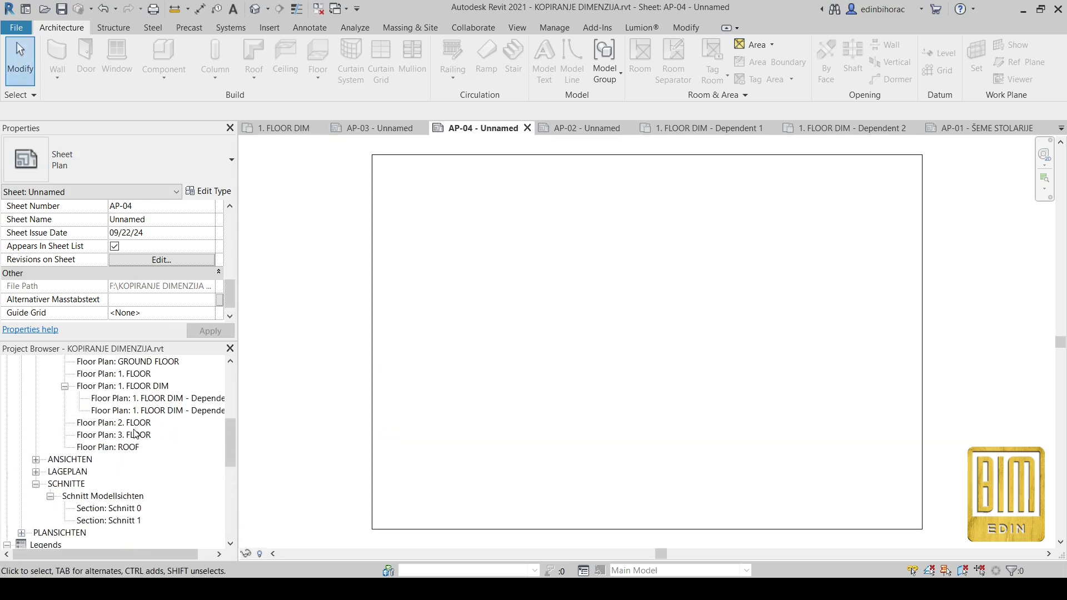
{"action": "left_click", "coordinate": [139, 460]}
{"action": "left_click_drag", "start_coordinate": [139, 464], "coordinate": [626, 328]}
{"action": "left_click", "coordinate": [643, 340]}
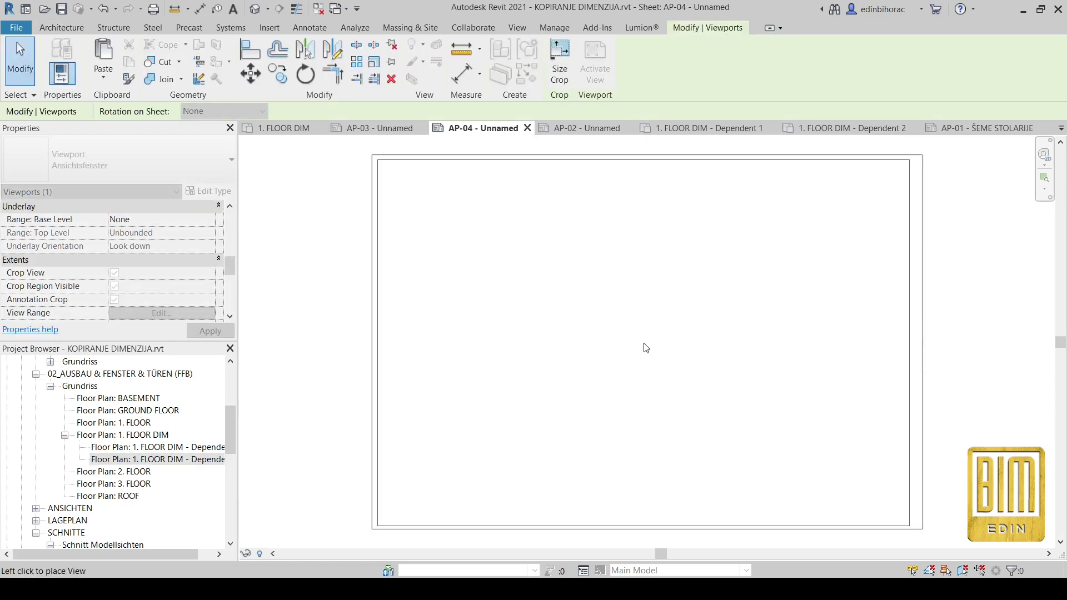
{"action": "left_click", "coordinate": [305, 325]}
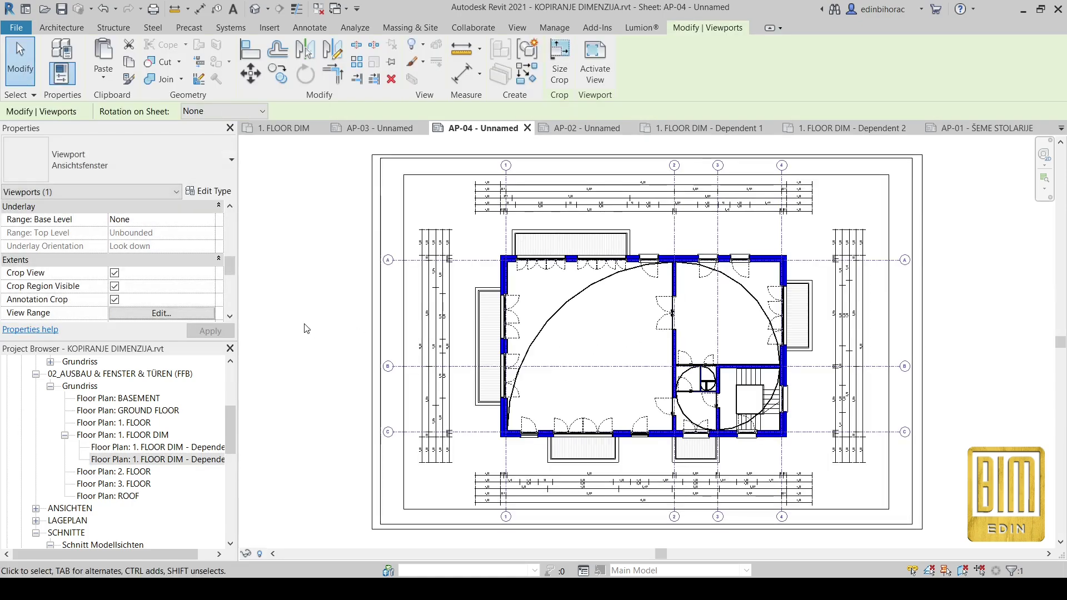
- Place the 3. FLOOR plan view on sheet AP-04, aligned over the 1. FLOOR DIM viewport
{"action": "scroll", "coordinate": [180, 425], "scroll_direction": "down", "scroll_amount": 6}
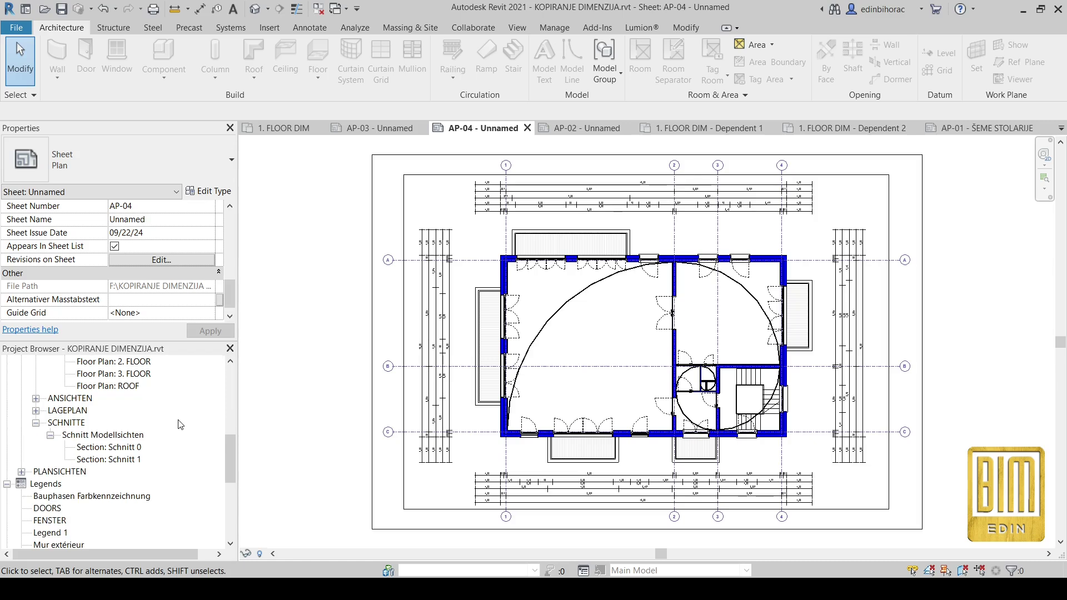
{"action": "scroll", "coordinate": [180, 425], "scroll_direction": "down", "scroll_amount": 1}
{"action": "scroll", "coordinate": [180, 425], "scroll_direction": "up", "scroll_amount": 5}
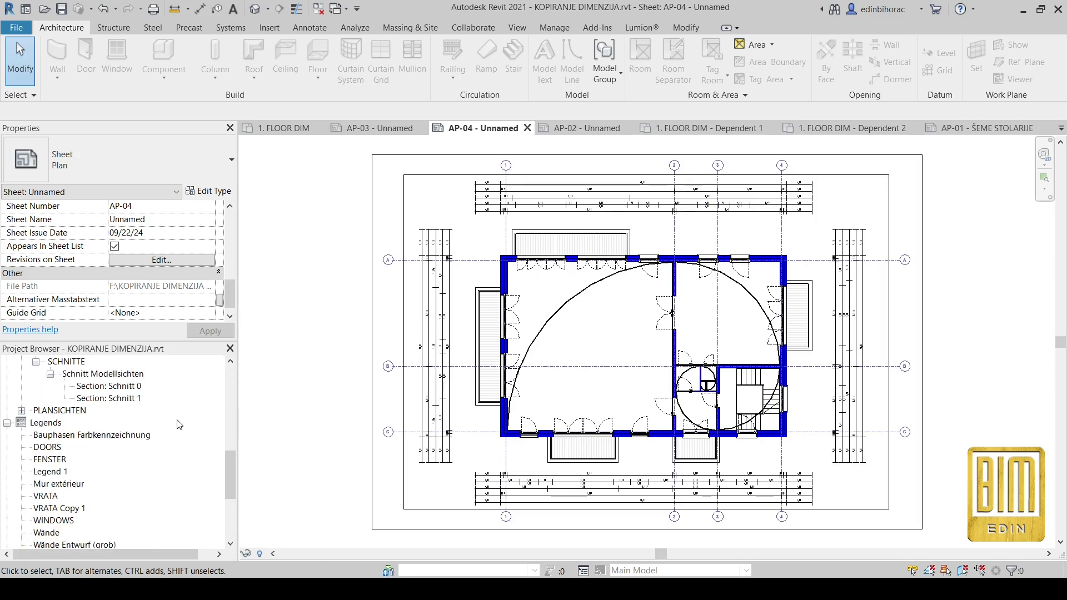
{"action": "left_click", "coordinate": [148, 436]}
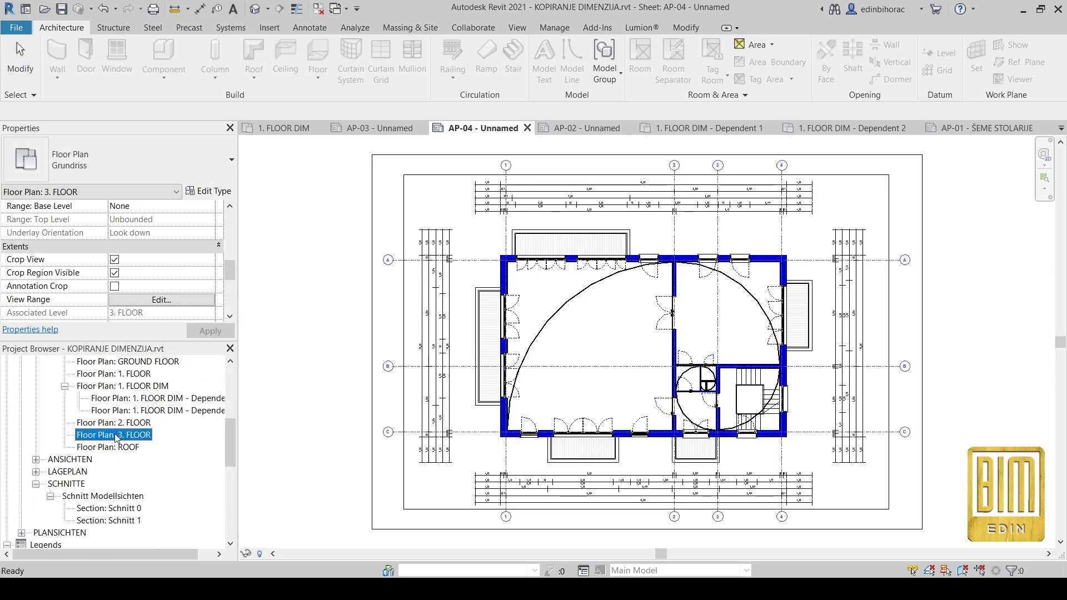
{"action": "left_click_drag", "start_coordinate": [321, 415], "coordinate": [344, 405]}
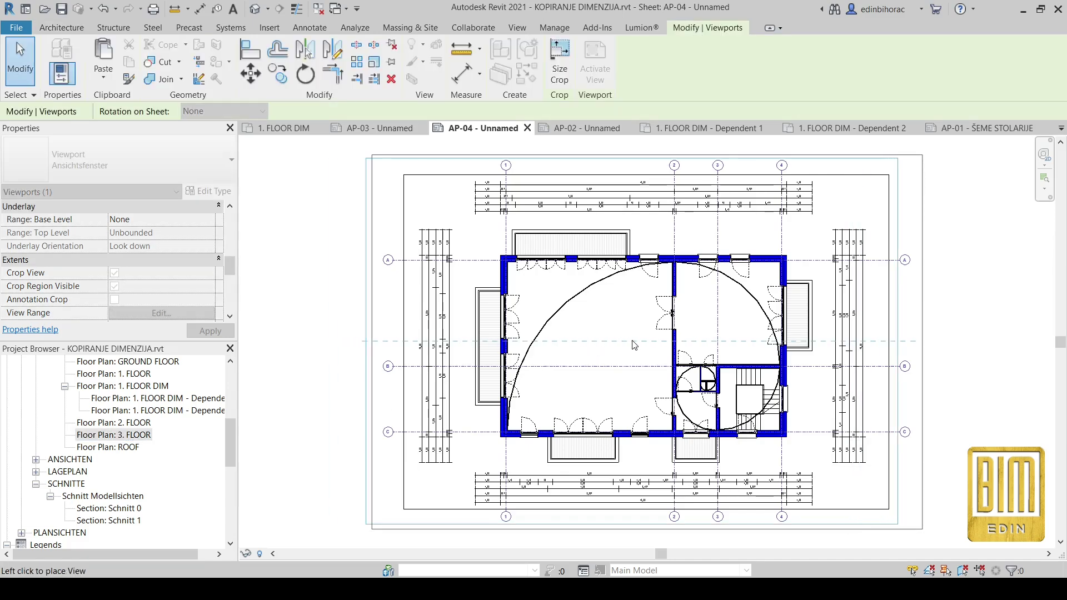
{"action": "left_click", "coordinate": [651, 347]}
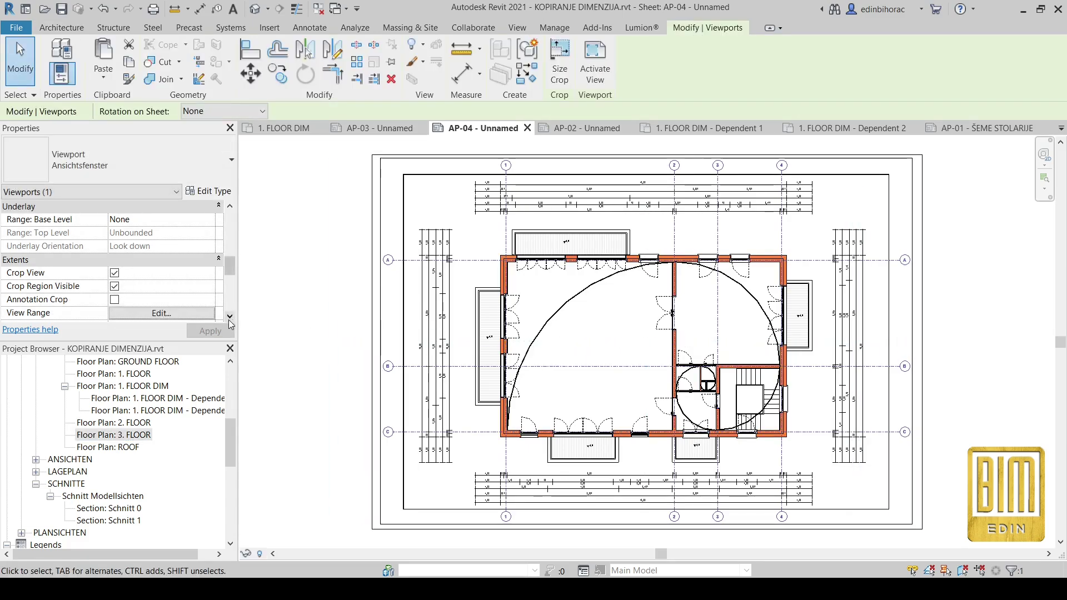
{"action": "left_click", "coordinate": [317, 318]}
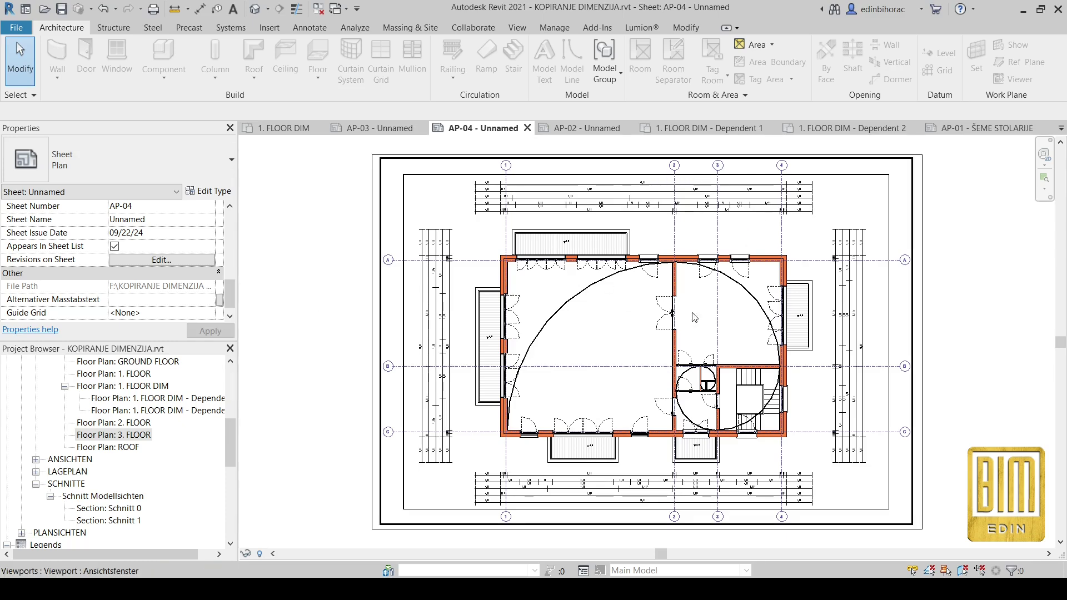
{"action": "scroll", "coordinate": [676, 199], "scroll_direction": "up", "scroll_amount": 3}
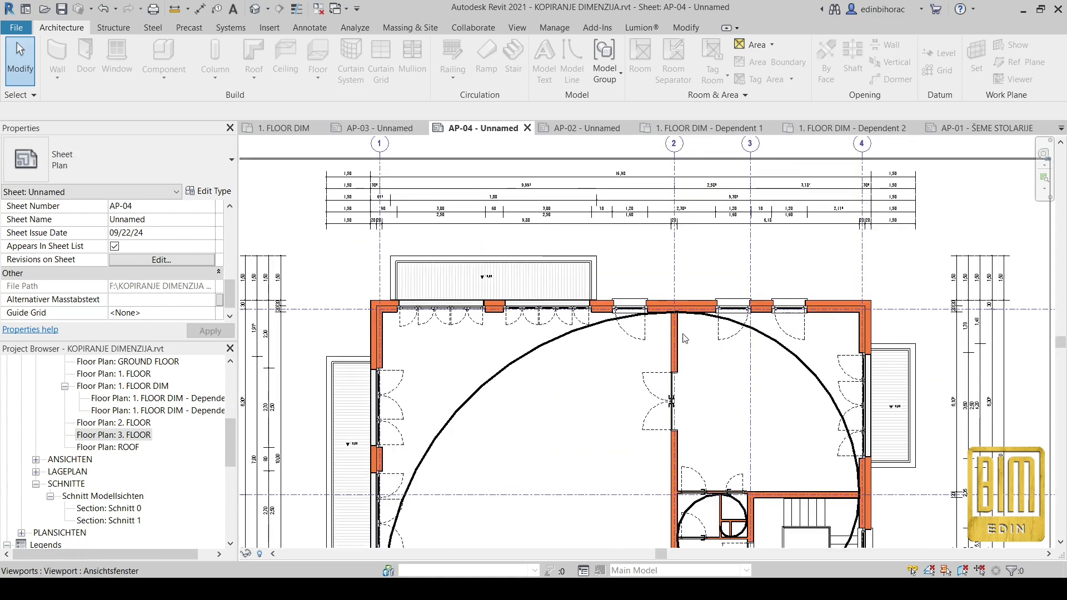
- Activate the 3. FLOOR viewport on sheet AP-04 and briefly reveal its hidden elements
{"action": "scroll", "coordinate": [656, 245], "scroll_direction": "down", "scroll_amount": 1}
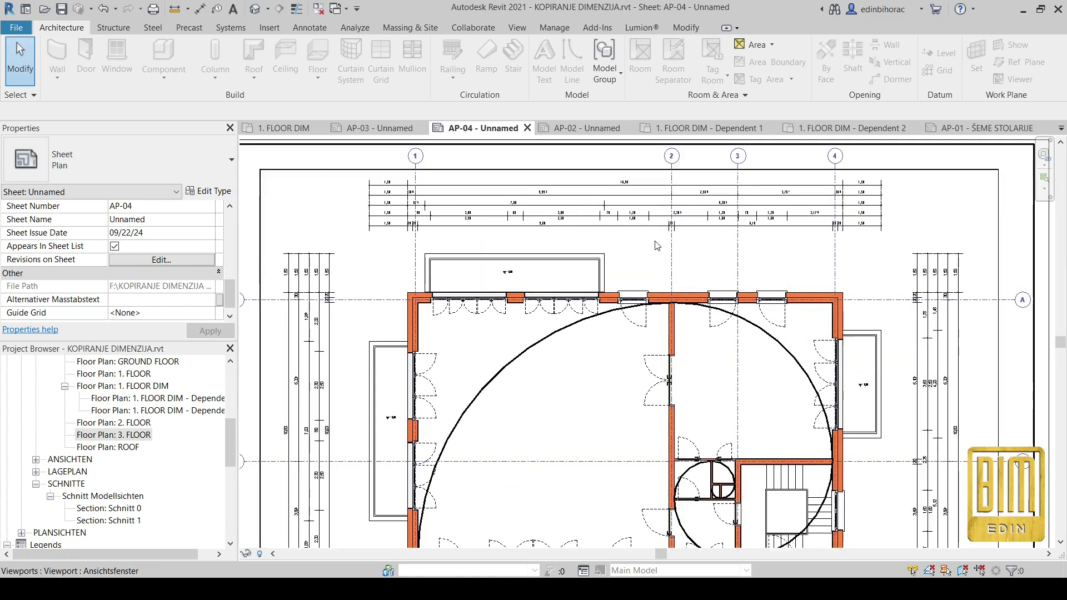
{"action": "scroll", "coordinate": [660, 270], "scroll_direction": "down", "scroll_amount": 1}
{"action": "double_click", "coordinate": [482, 327]}
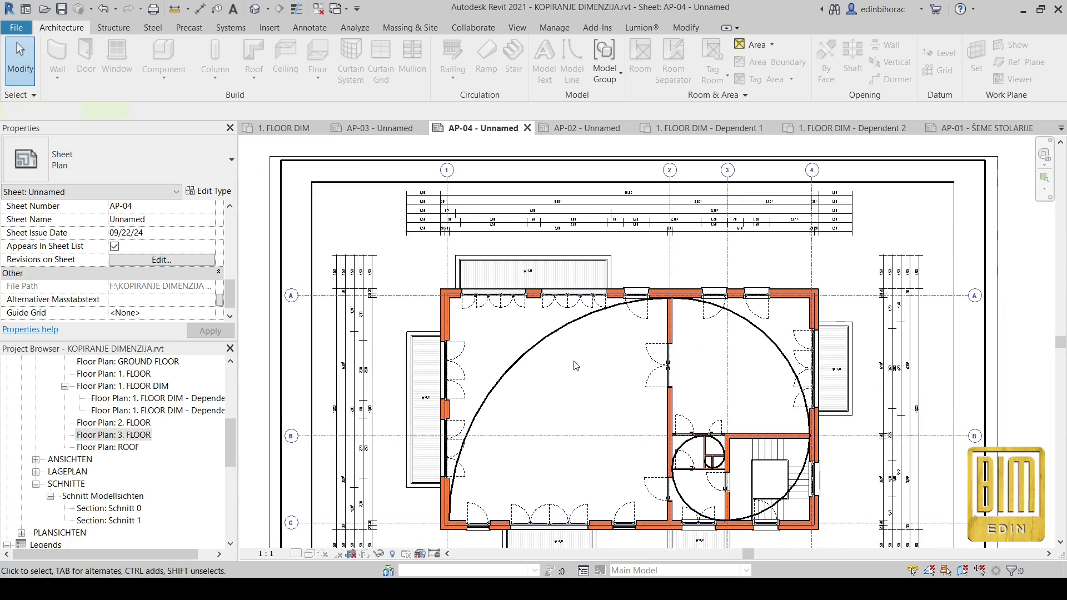
{"action": "left_click", "coordinate": [392, 554]}
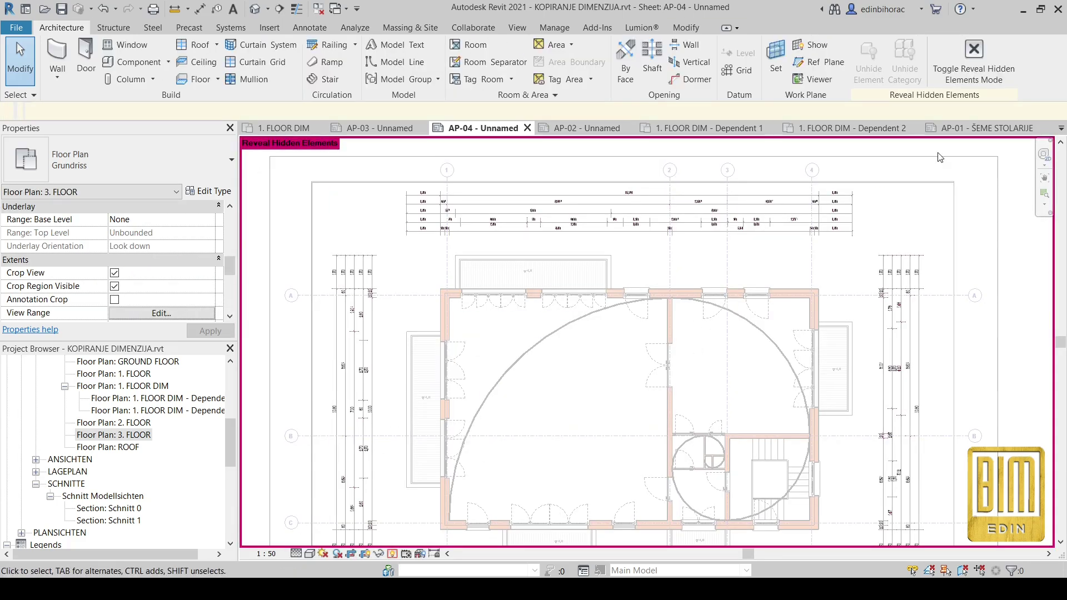
{"action": "left_click", "coordinate": [971, 61]}
- Draw a horizontal section across the 3. FLOOR plan between grids A and B and open its section view
{"action": "left_click", "coordinate": [282, 7]}
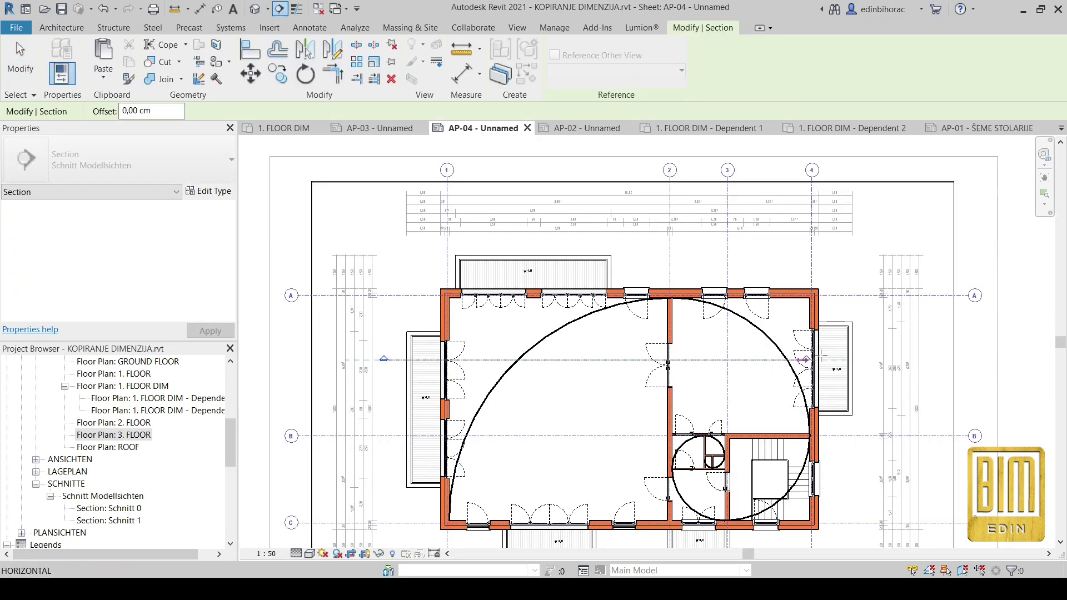
{"action": "left_click", "coordinate": [878, 358]}
{"action": "key", "text": "Escape"}
{"action": "scroll", "coordinate": [545, 361], "scroll_direction": "up", "scroll_amount": 2}
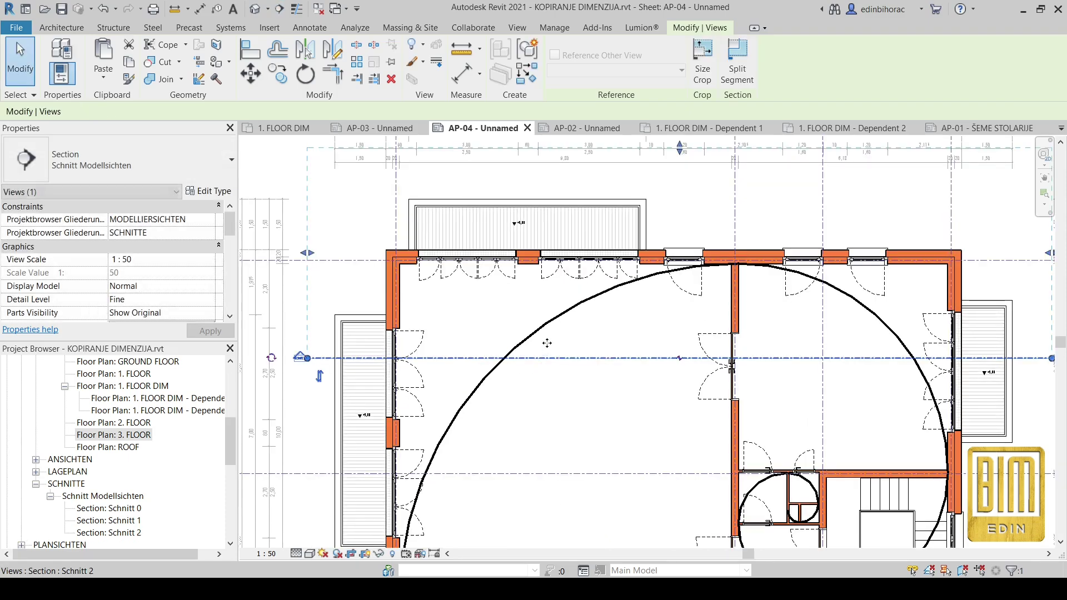
{"action": "left_click_drag", "start_coordinate": [547, 343], "coordinate": [556, 344]}
{"action": "right_click", "coordinate": [557, 344]}
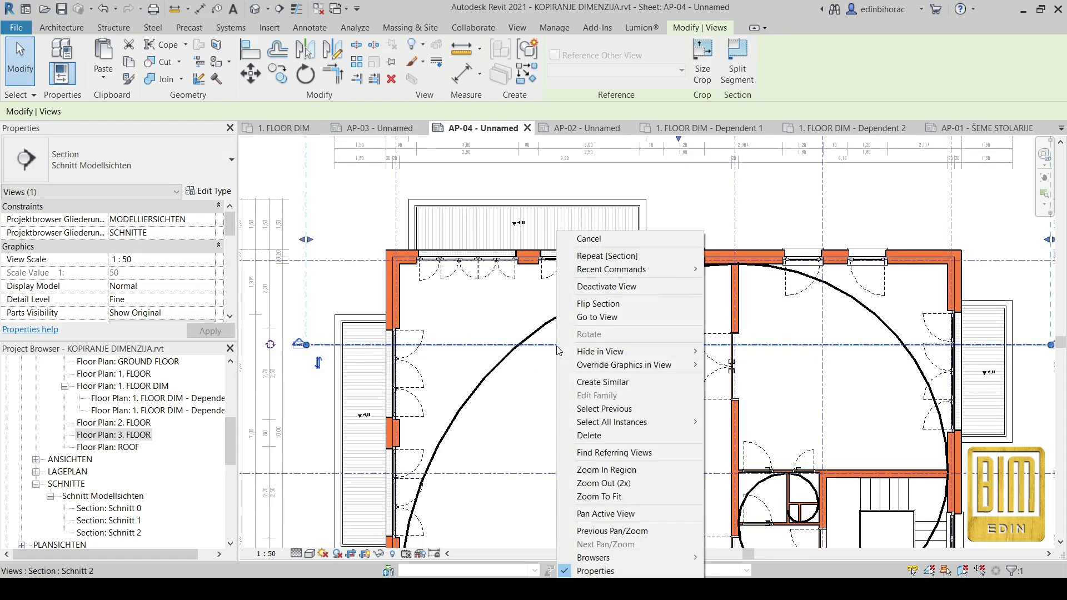
{"action": "left_click", "coordinate": [590, 319]}
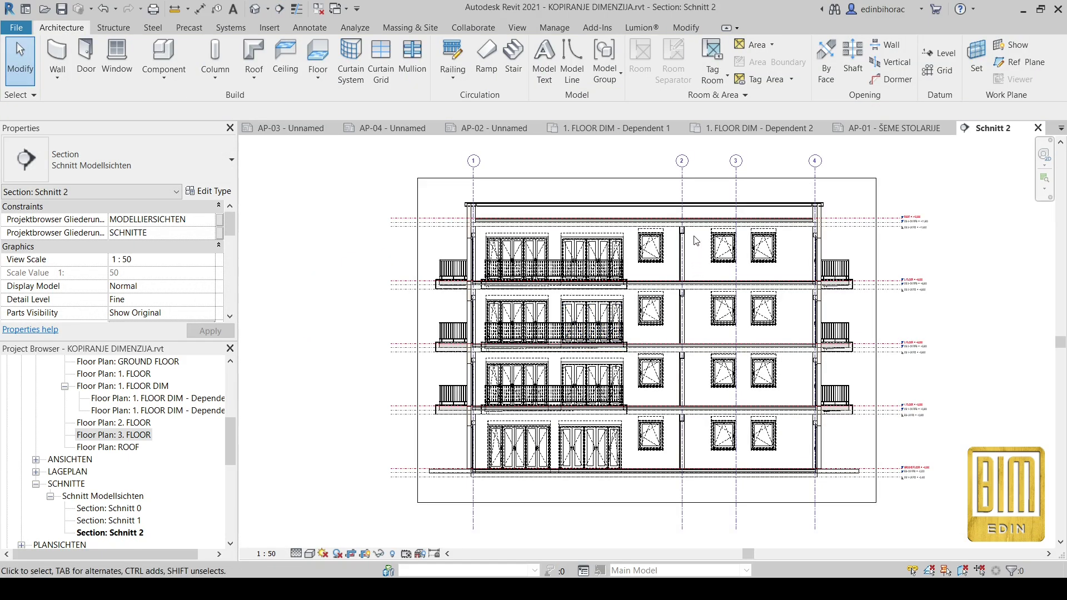
- Set Show Hidden Lines to By Discipline for the section view and turn on thin line display
{"action": "scroll", "coordinate": [694, 240], "scroll_direction": "up", "scroll_amount": 3}
{"action": "scroll", "coordinate": [178, 296], "scroll_direction": "down", "scroll_amount": 3}
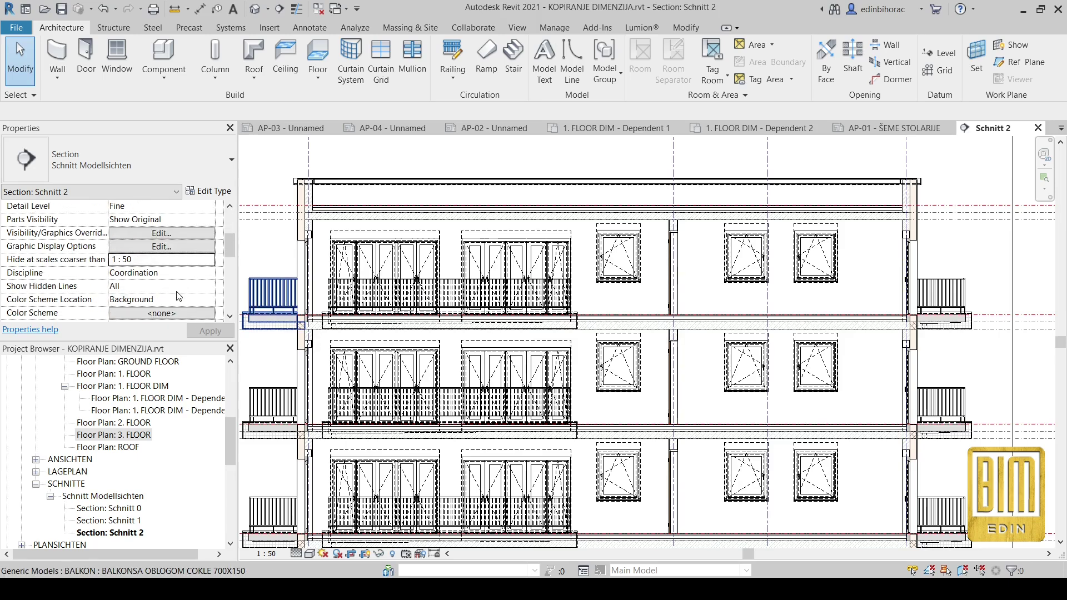
{"action": "left_click", "coordinate": [206, 286]}
{"action": "left_click", "coordinate": [176, 315]}
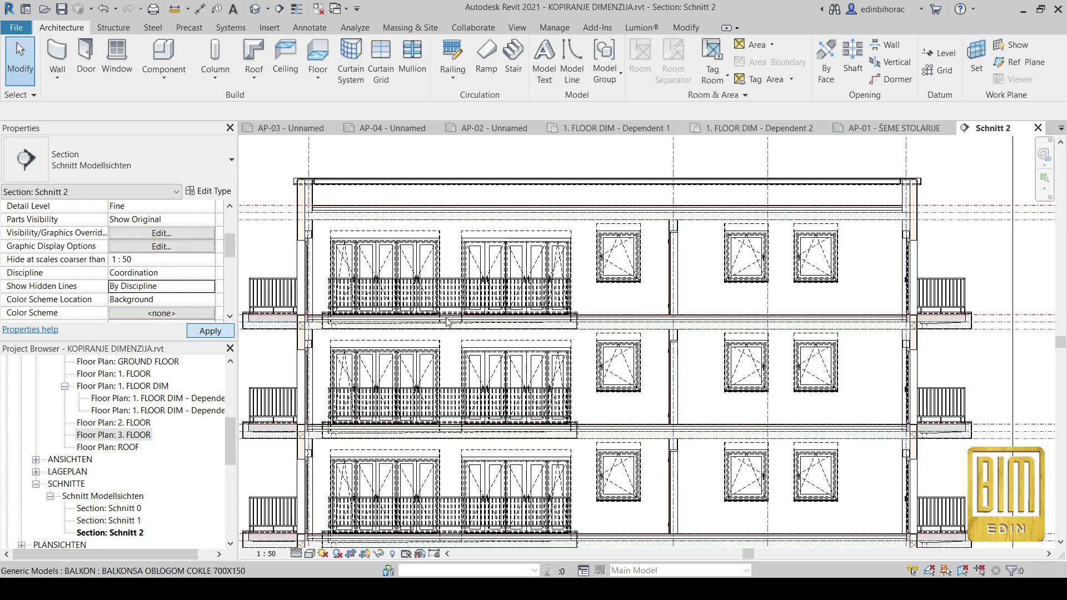
{"action": "scroll", "coordinate": [696, 254], "scroll_direction": "up", "scroll_amount": 5}
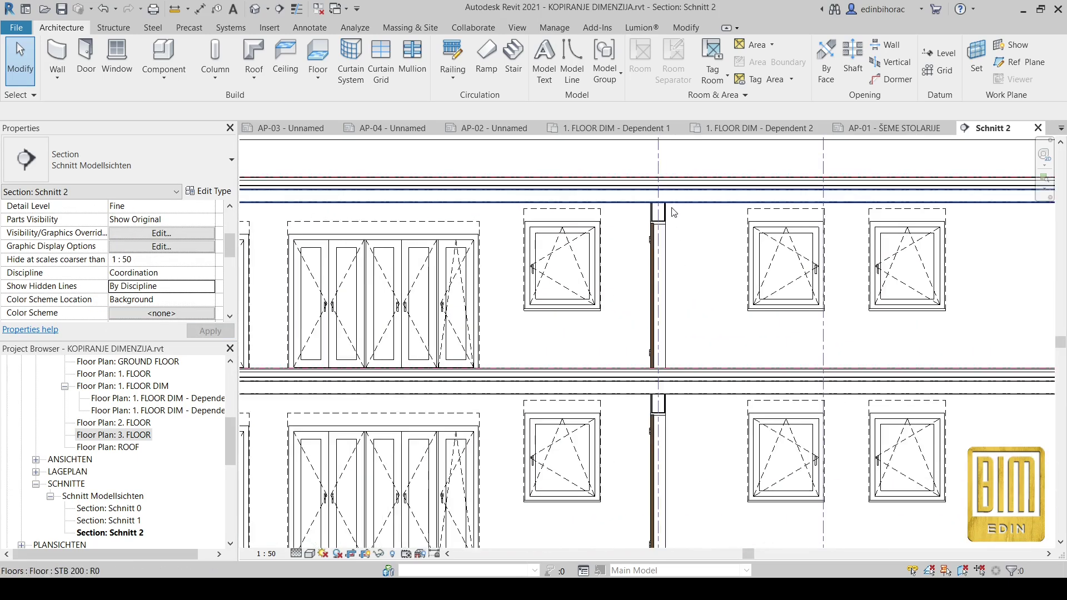
{"action": "left_click", "coordinate": [297, 9]}
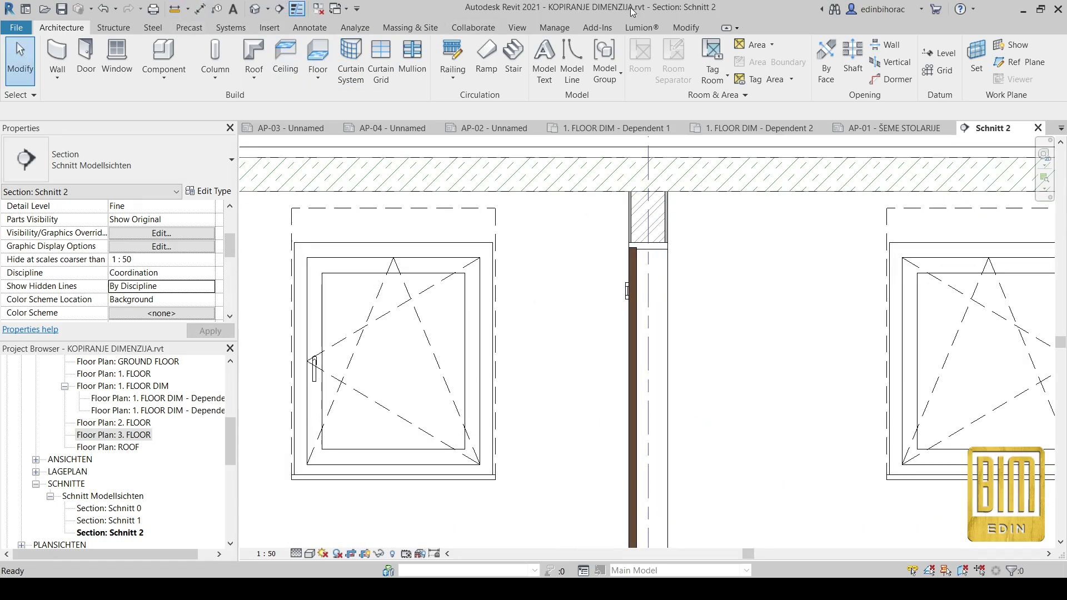
- Align the top-floor interior wall's centreline to grid 2 with Multiple Alignment enabled, and lock the alignment
{"action": "left_click", "coordinate": [687, 27]}
{"action": "left_click", "coordinate": [254, 50]}
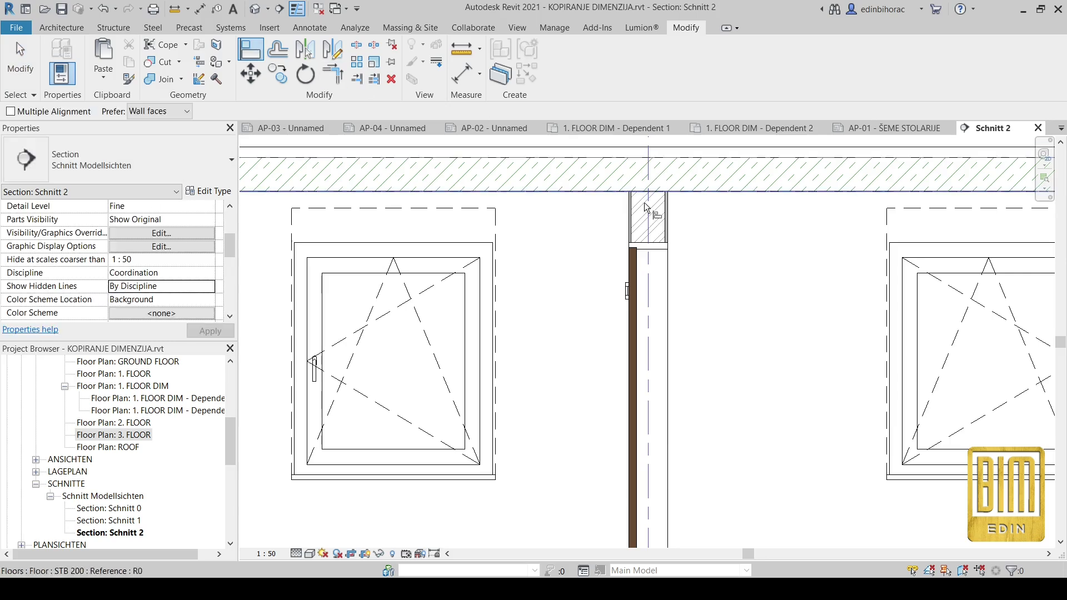
{"action": "scroll", "coordinate": [634, 285], "scroll_direction": "down", "scroll_amount": 2}
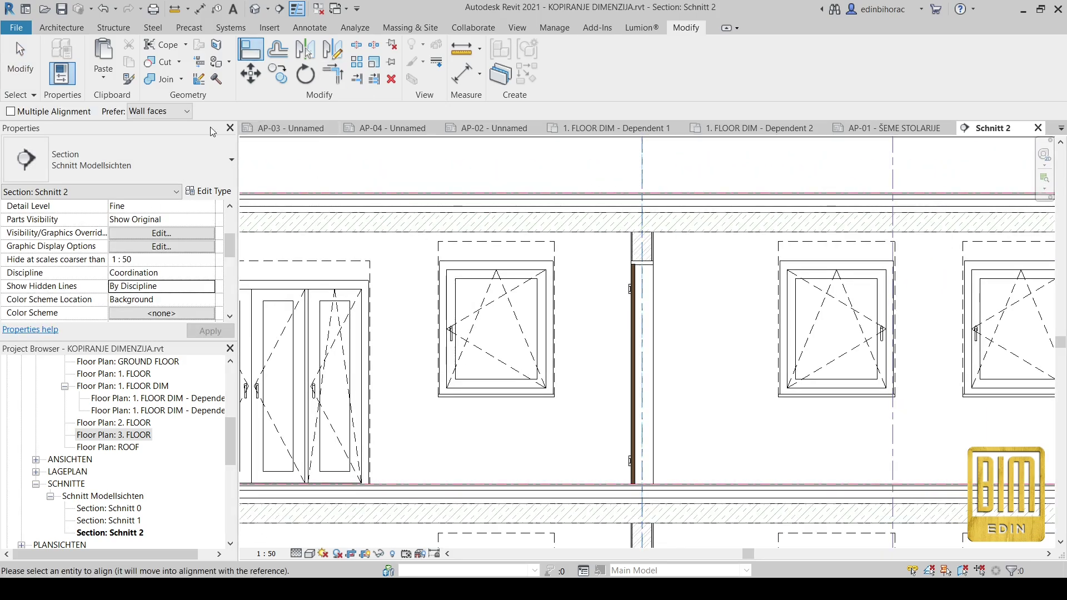
{"action": "left_click", "coordinate": [11, 111]}
{"action": "scroll", "coordinate": [656, 245], "scroll_direction": "up", "scroll_amount": 2}
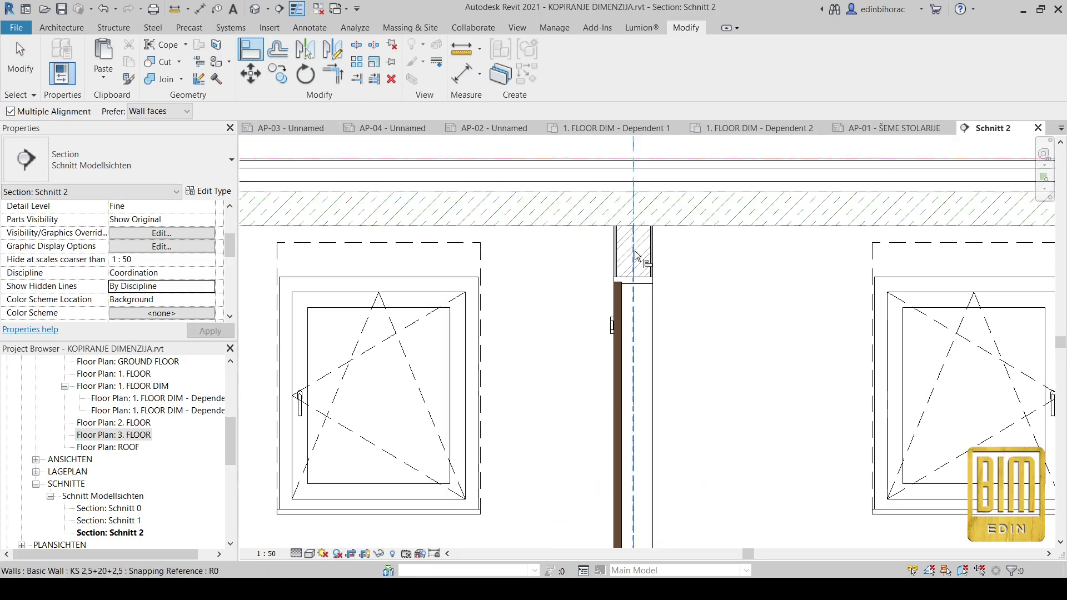
{"action": "left_click", "coordinate": [633, 250]}
{"action": "left_click", "coordinate": [613, 333]}
- Align the interior walls on the lower floors to grid 2, lock each alignment, and end the Align command
{"action": "scroll", "coordinate": [689, 233], "scroll_direction": "down", "scroll_amount": 3}
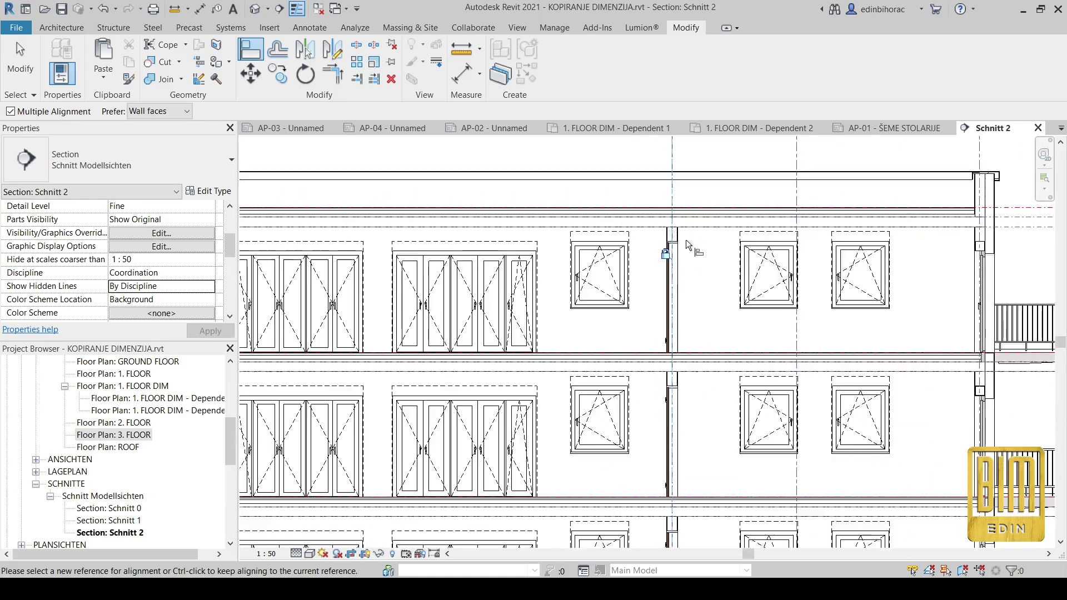
{"action": "scroll", "coordinate": [644, 311], "scroll_direction": "up", "scroll_amount": 3}
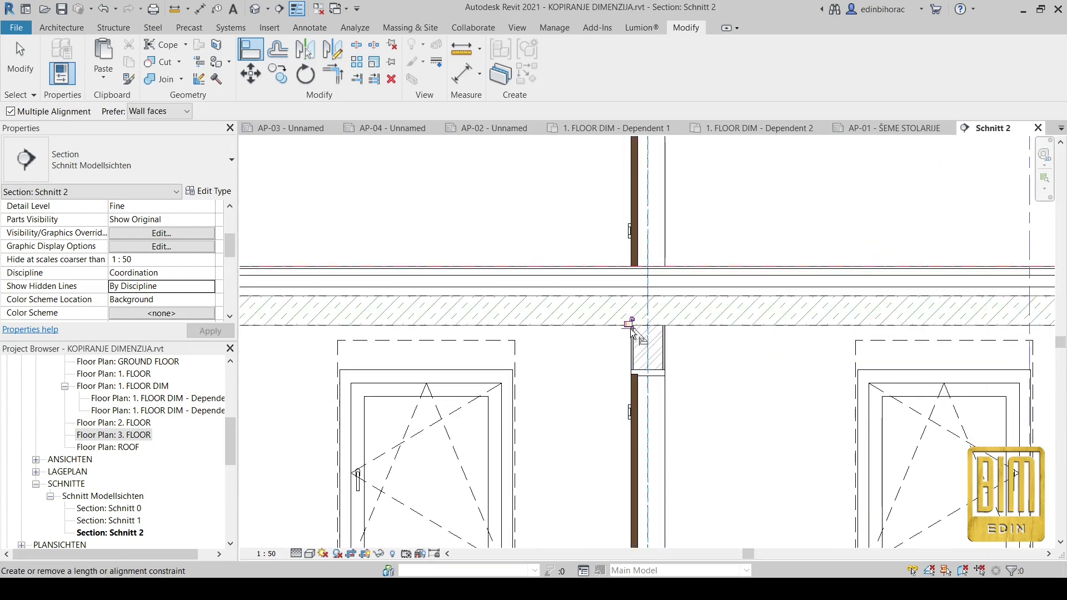
{"action": "scroll", "coordinate": [660, 272], "scroll_direction": "down", "scroll_amount": 5}
{"action": "scroll", "coordinate": [661, 355], "scroll_direction": "up", "scroll_amount": 2}
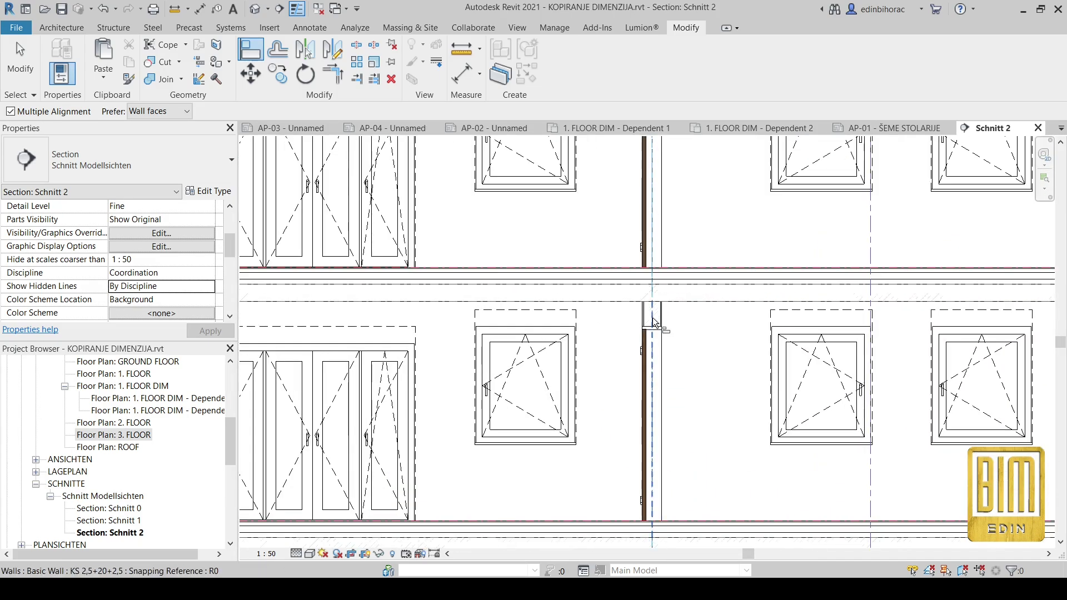
{"action": "scroll", "coordinate": [664, 450], "scroll_direction": "down", "scroll_amount": 3}
{"action": "scroll", "coordinate": [657, 423], "scroll_direction": "up", "scroll_amount": 3}
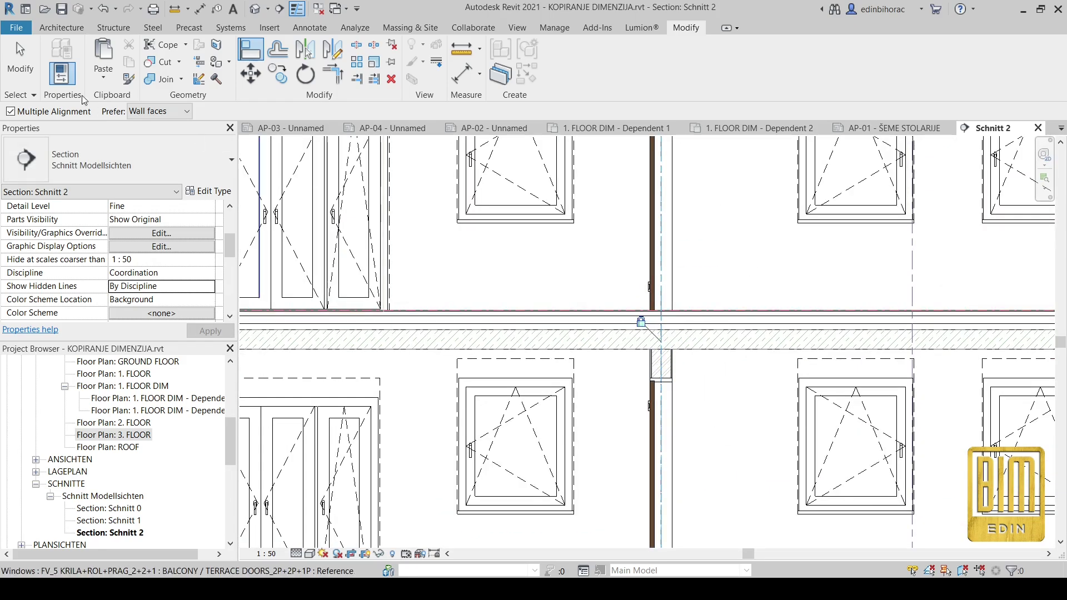
{"action": "key", "text": "Escape"}
{"action": "key", "text": "Escape"}
{"action": "scroll", "coordinate": [696, 364], "scroll_direction": "down", "scroll_amount": 4}
{"action": "scroll", "coordinate": [698, 365], "scroll_direction": "down", "scroll_amount": 3}
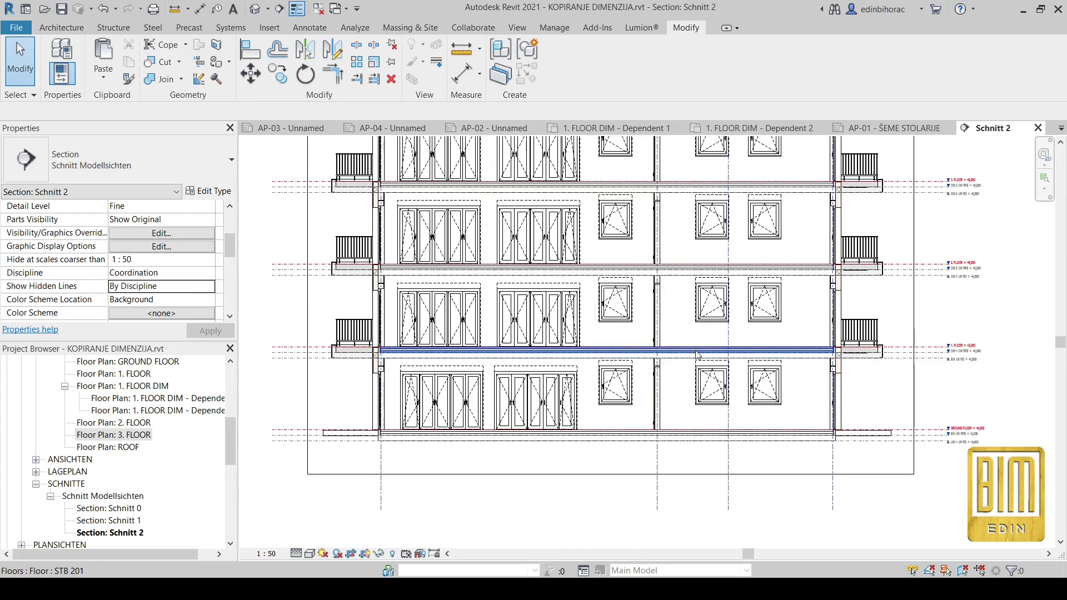
- View the 3. FLOOR plan, open sheet AP-03 and close all inactive views
{"action": "double_click", "coordinate": [131, 436]}
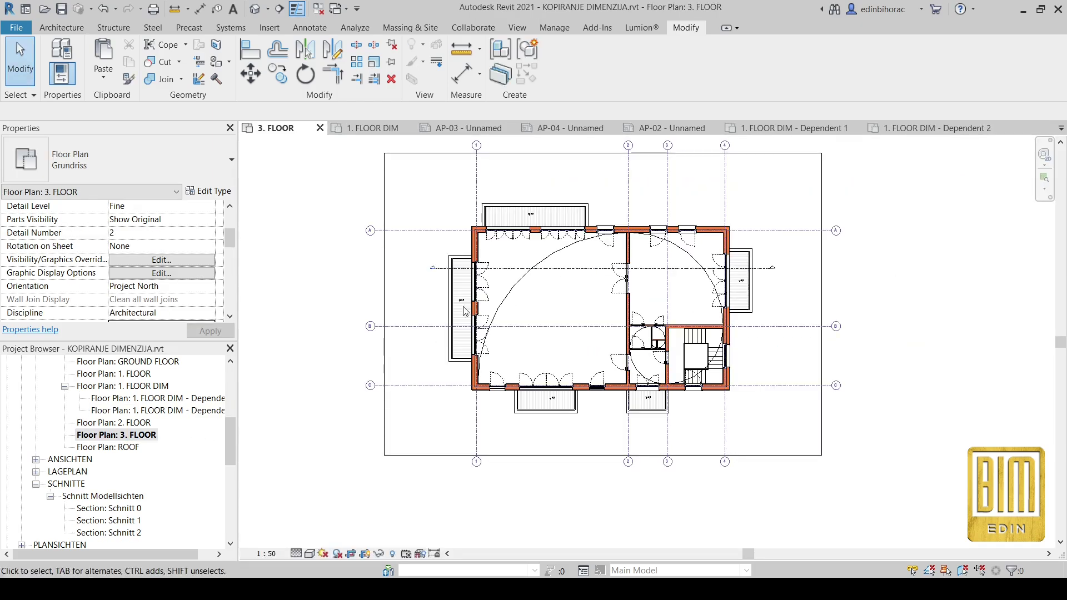
{"action": "scroll", "coordinate": [160, 467], "scroll_direction": "down", "scroll_amount": 10}
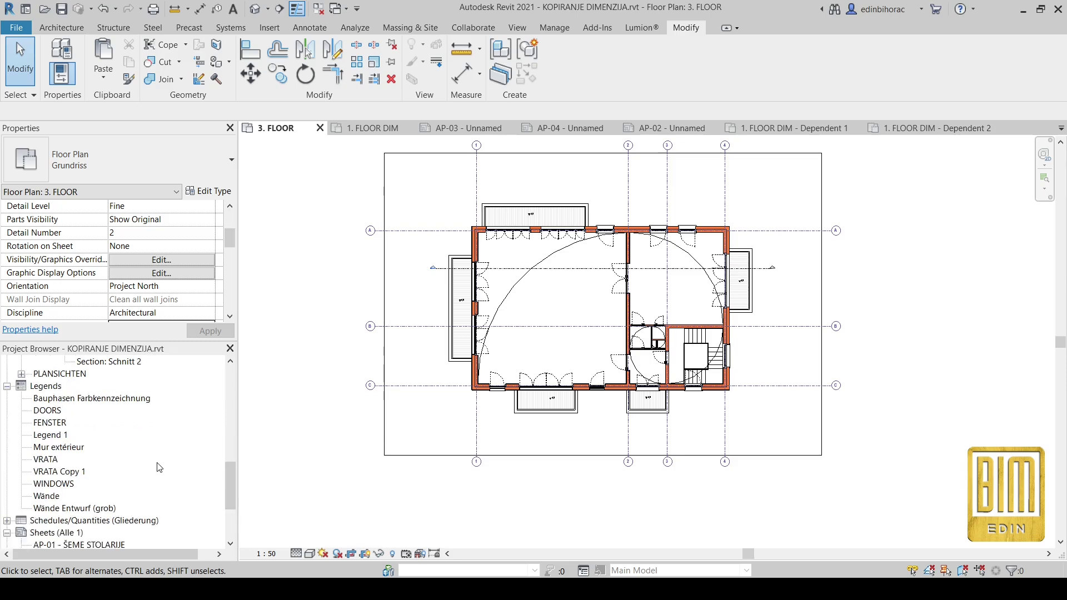
{"action": "double_click", "coordinate": [76, 473]}
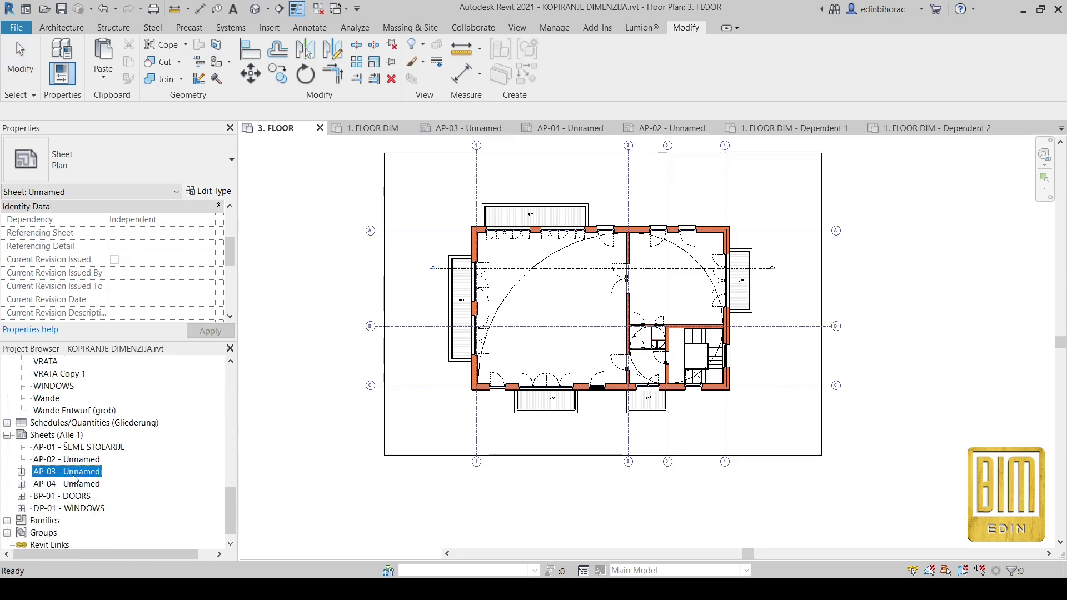
{"action": "scroll", "coordinate": [612, 314], "scroll_direction": "down", "scroll_amount": 2}
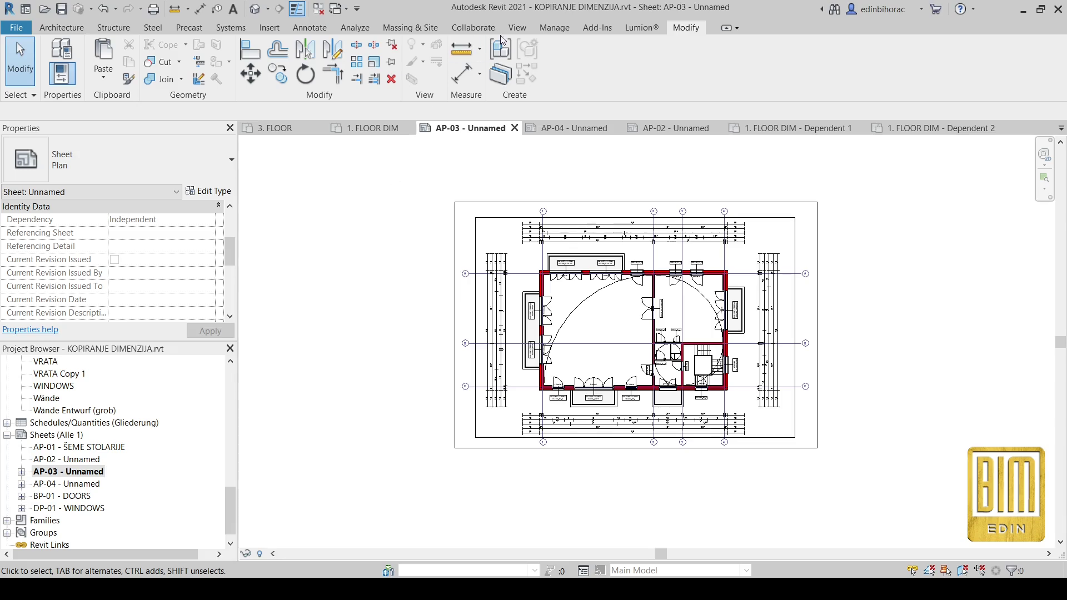
{"action": "left_click", "coordinate": [517, 28]}
{"action": "left_click", "coordinate": [907, 61]}
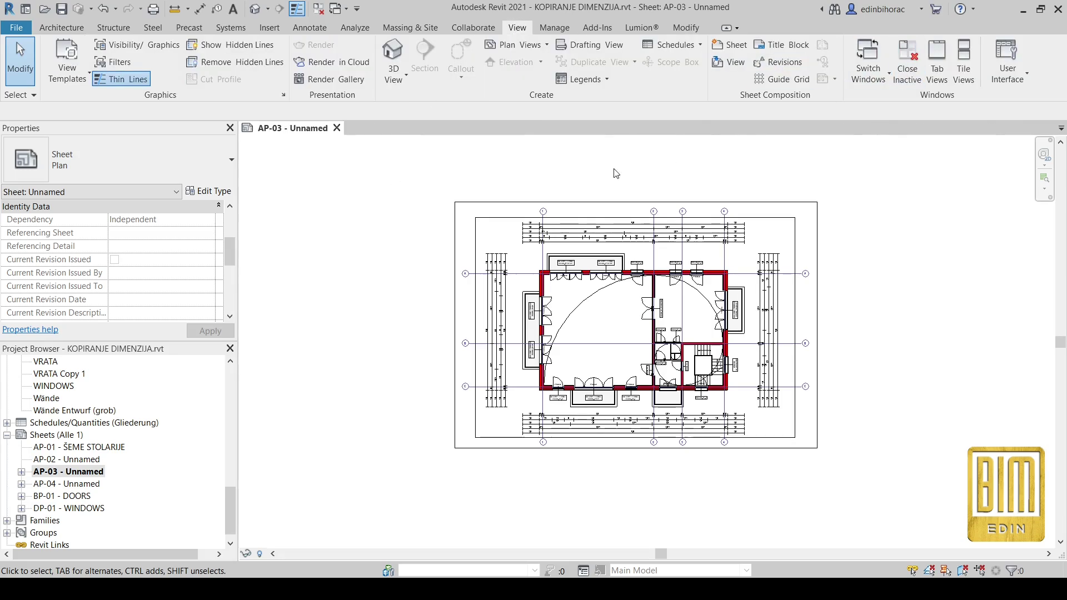
- Open sheet AP-04 and tile it side by side with AP-03, showing the area around grid 2 on both sheets
{"action": "double_click", "coordinate": [82, 483]}
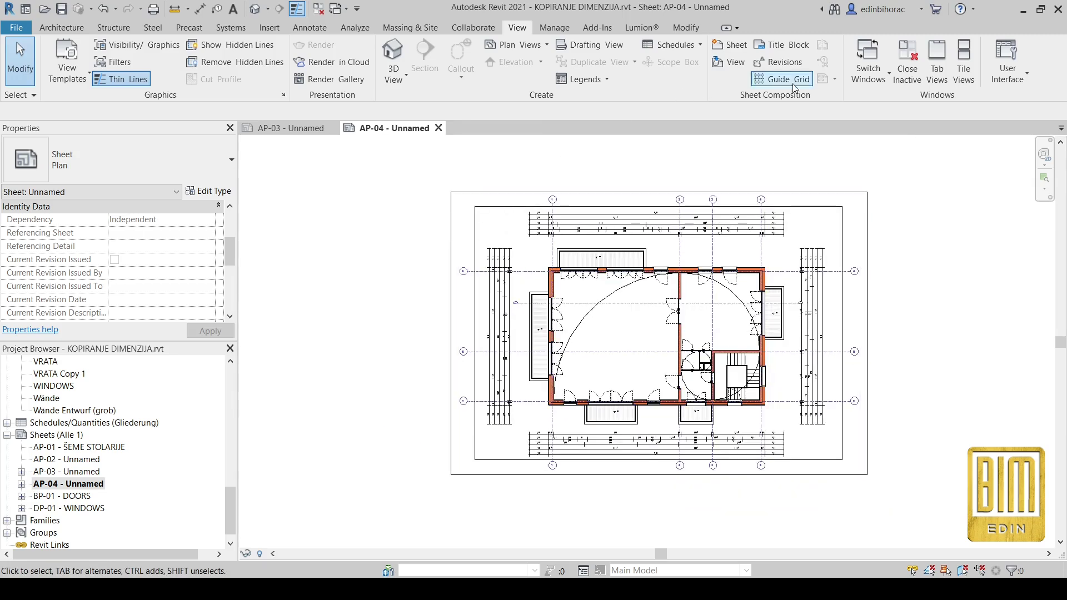
{"action": "left_click", "coordinate": [963, 61]}
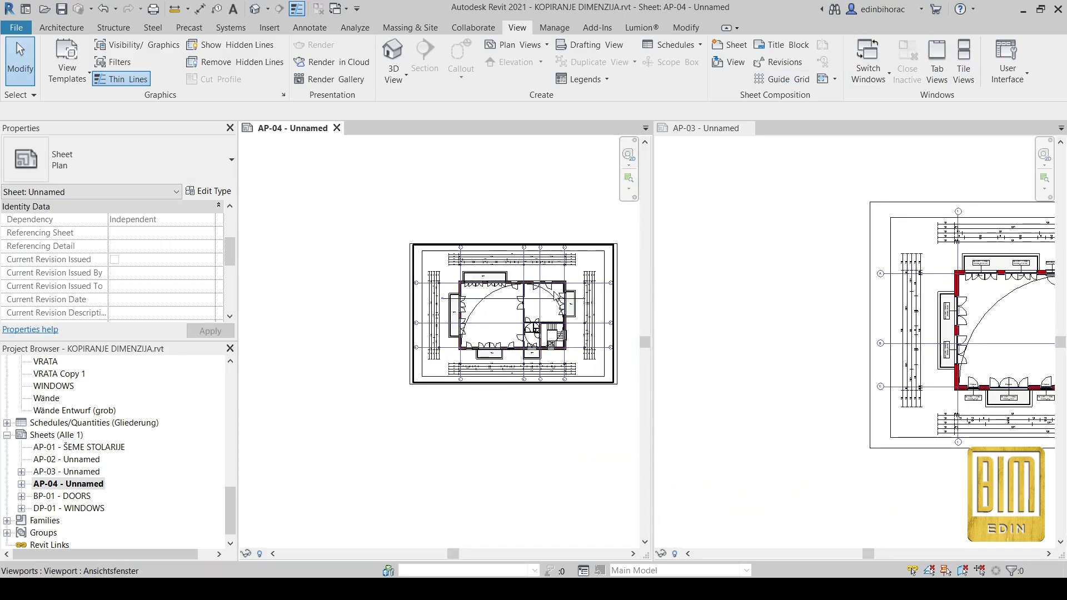
{"action": "scroll", "coordinate": [576, 307], "scroll_direction": "up", "scroll_amount": 6}
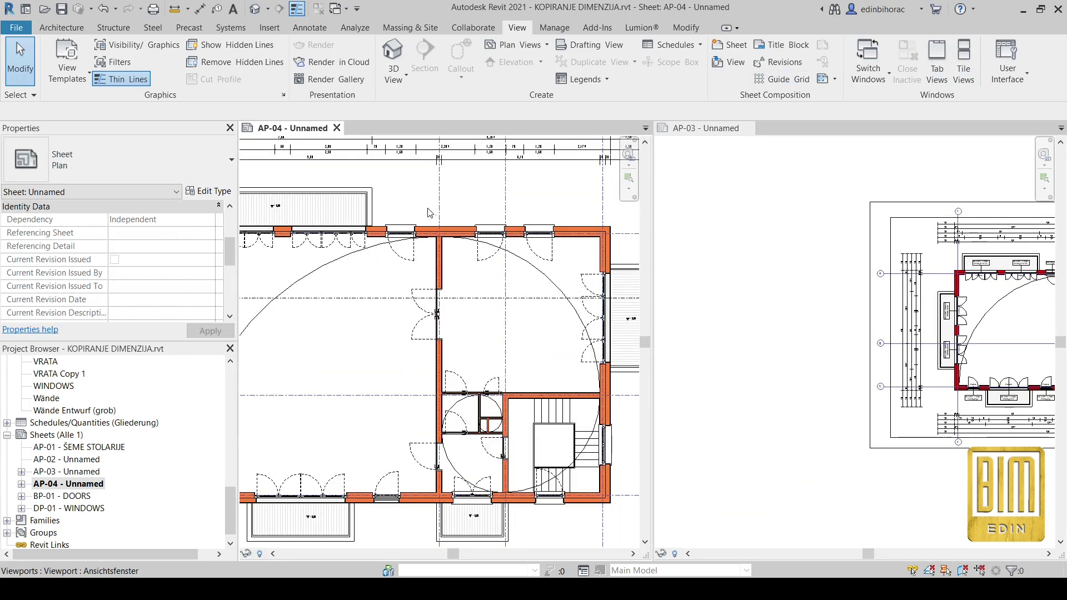
{"action": "middle_click_drag", "start_coordinate": [427, 213], "coordinate": [407, 282]}
{"action": "scroll", "coordinate": [756, 272], "scroll_direction": "down", "scroll_amount": 3}
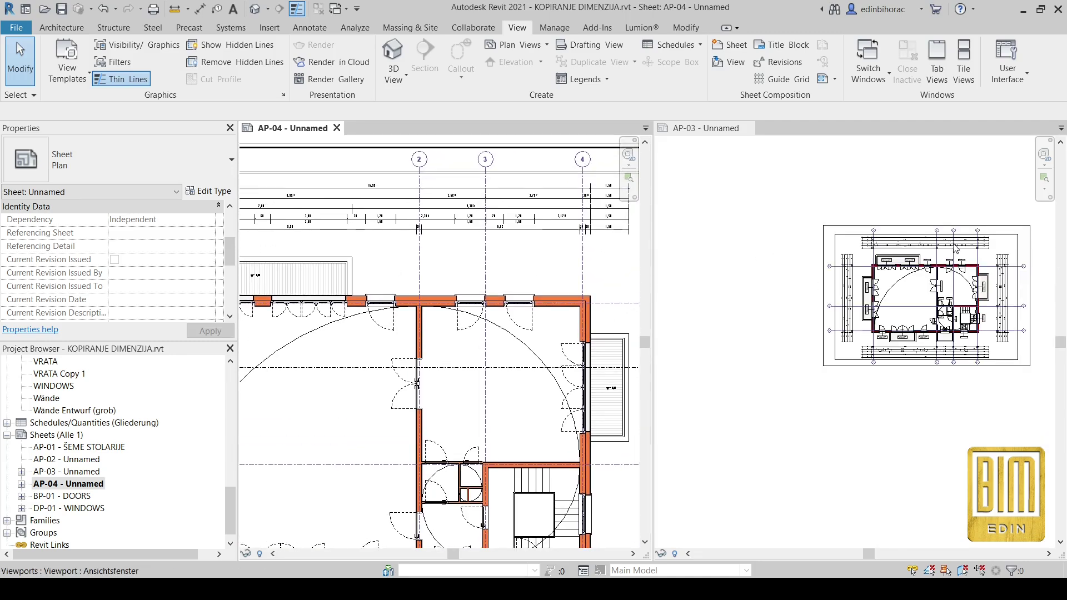
{"action": "scroll", "coordinate": [956, 248], "scroll_direction": "up", "scroll_amount": 5}
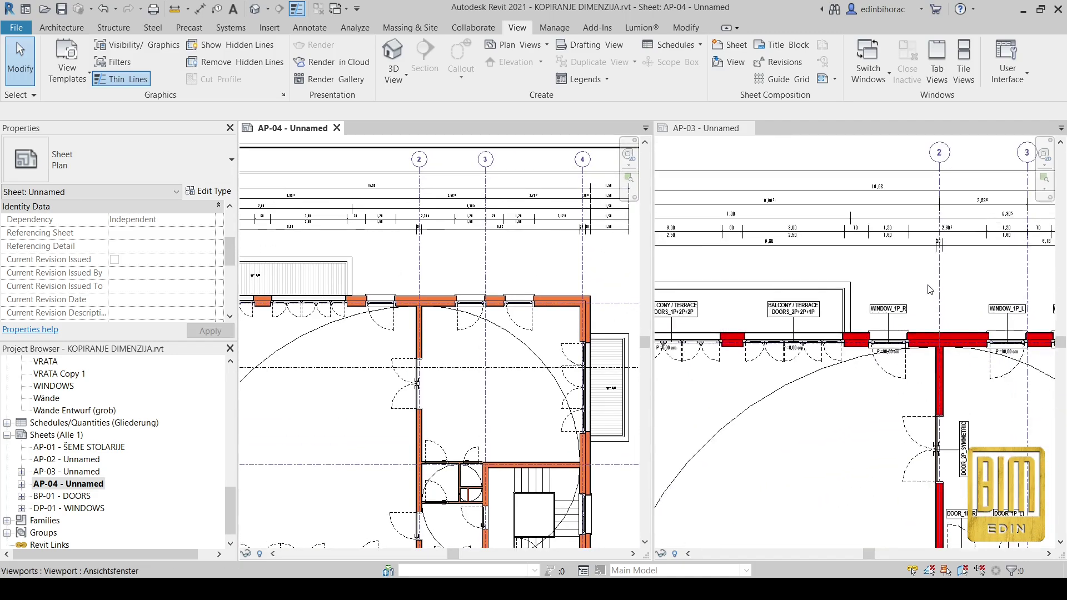
{"action": "scroll", "coordinate": [929, 289], "scroll_direction": "up", "scroll_amount": 1}
{"action": "scroll", "coordinate": [942, 286], "scroll_direction": "up", "scroll_amount": 1}
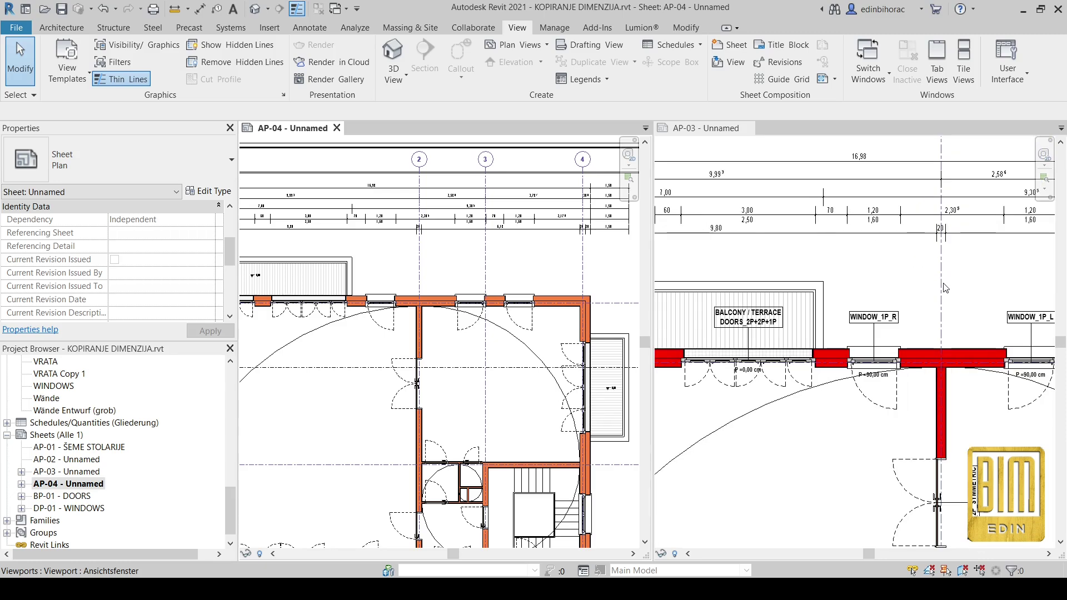
{"action": "double_click", "coordinate": [943, 286]}
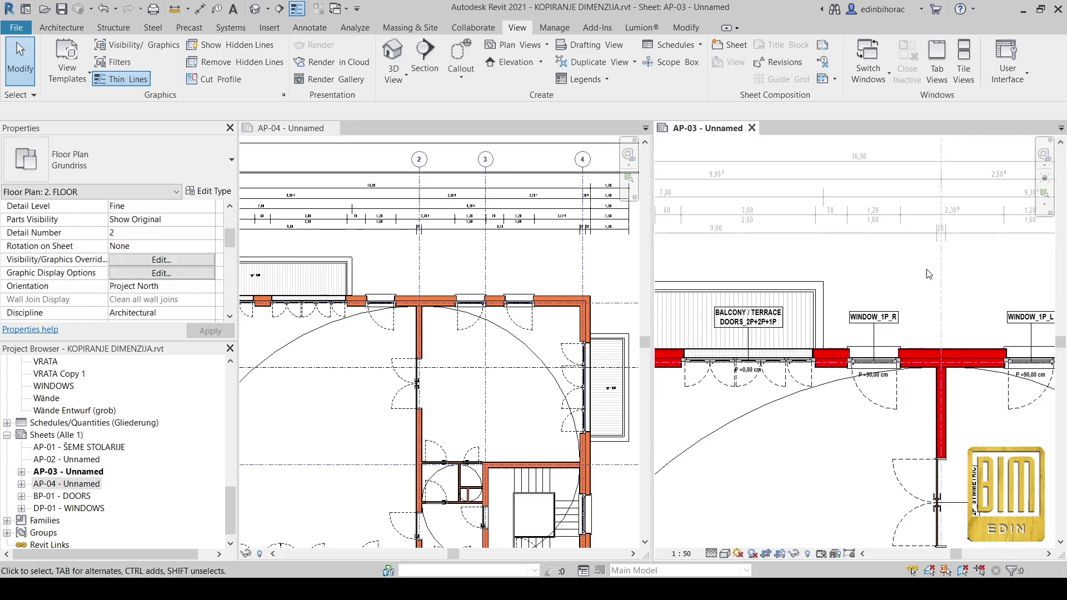
{"action": "scroll", "coordinate": [908, 197], "scroll_direction": "down", "scroll_amount": 2}
{"action": "scroll", "coordinate": [911, 220], "scroll_direction": "down", "scroll_amount": 2}
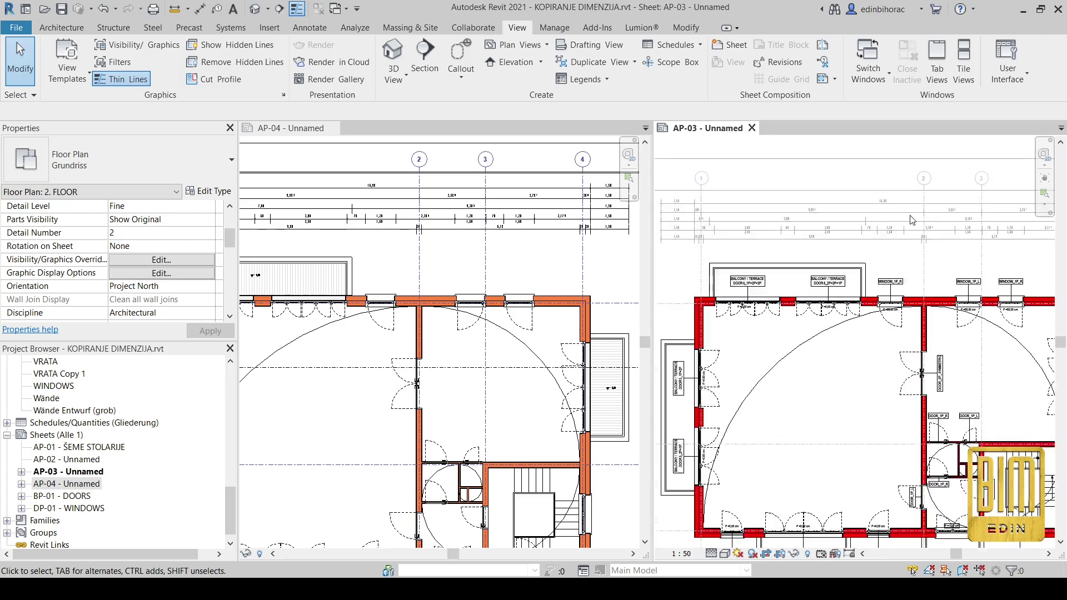
{"action": "double_click", "coordinate": [842, 149]}
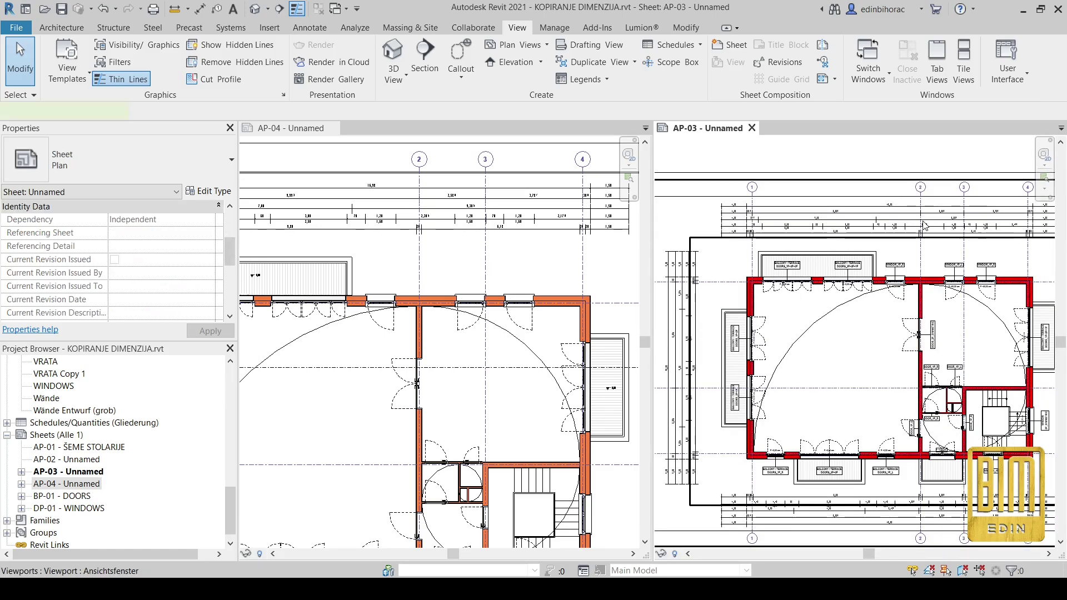
- Activate the 1. FLOOR DIM viewport on sheet AP-03 and set the distance between grids 2 and 3 to 3,00 m, and finally 2,50 m
{"action": "double_click", "coordinate": [924, 225]}
{"action": "scroll", "coordinate": [923, 211], "scroll_direction": "up", "scroll_amount": 2}
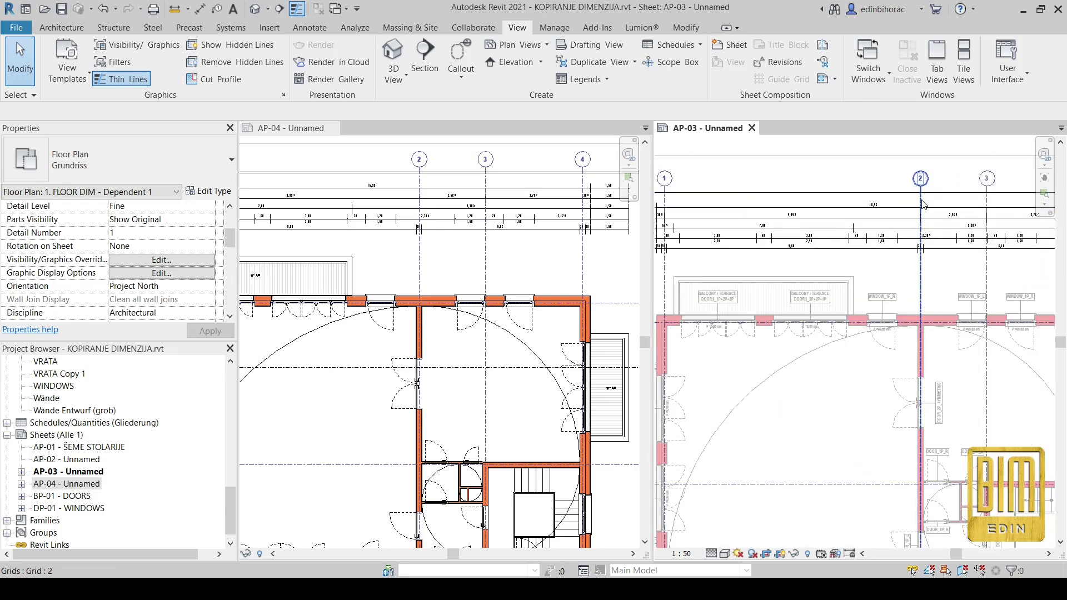
{"action": "left_click", "coordinate": [921, 203]}
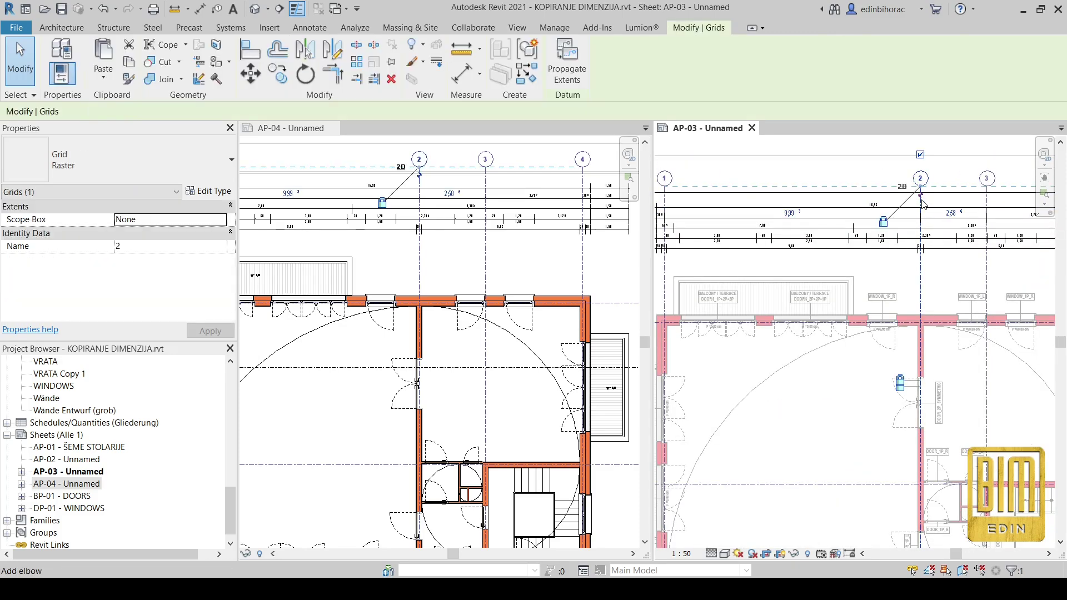
{"action": "scroll", "coordinate": [949, 221], "scroll_direction": "up", "scroll_amount": 1}
{"action": "left_click", "coordinate": [950, 220]}
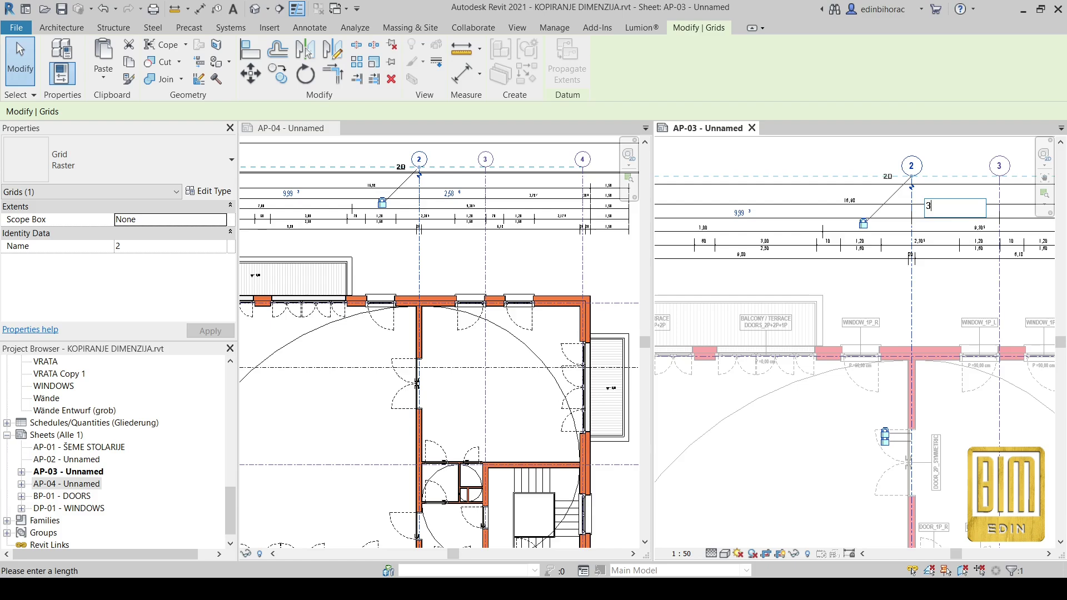
{"action": "type", "text": "3"}
{"action": "key", "text": "Return"}
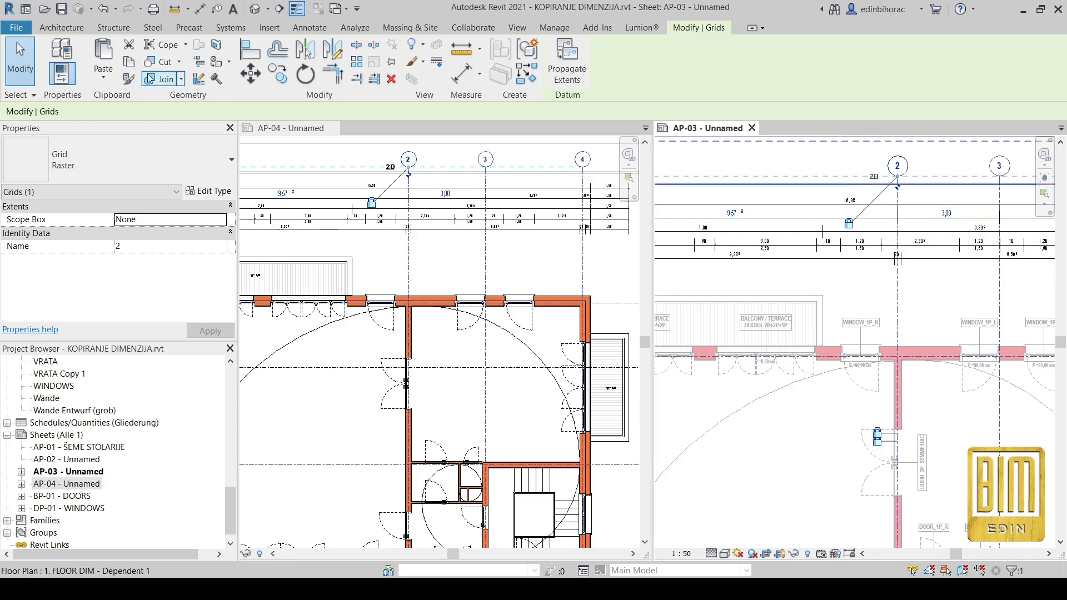
{"action": "left_click", "coordinate": [946, 213]}
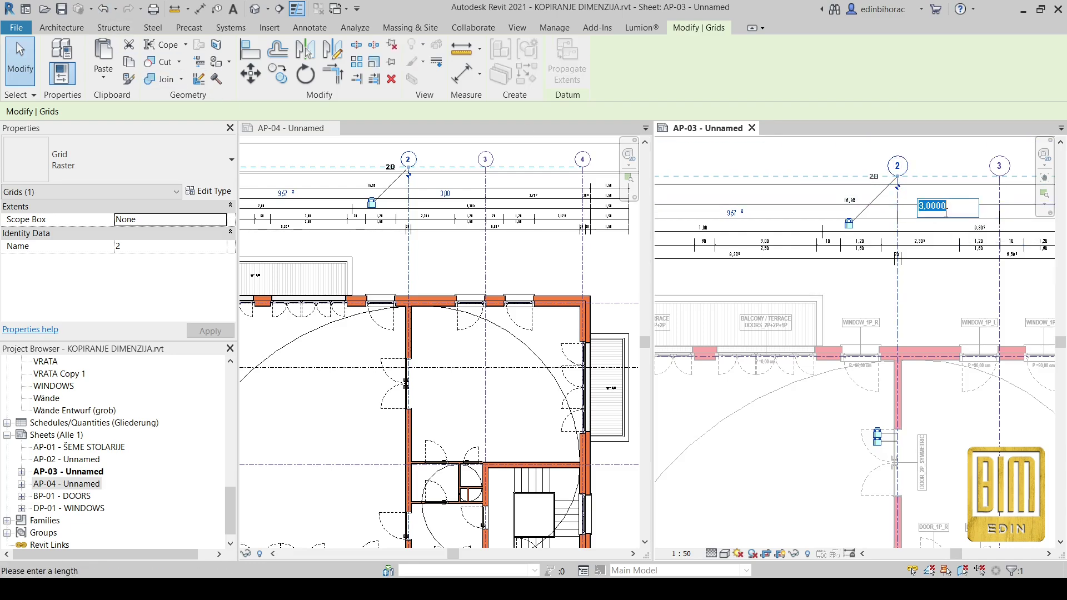
{"action": "key", "text": "Return"}
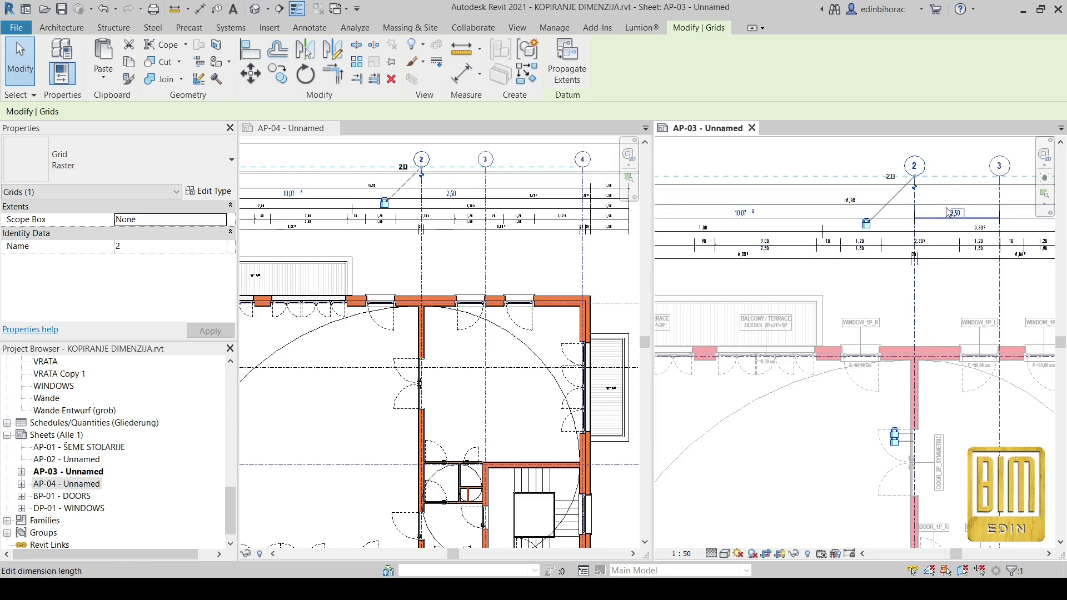
- Set the units format of the Diagonalstrich mit Höhe dimension style to centimeters with 0 decimal places
{"action": "left_click", "coordinate": [838, 217]}
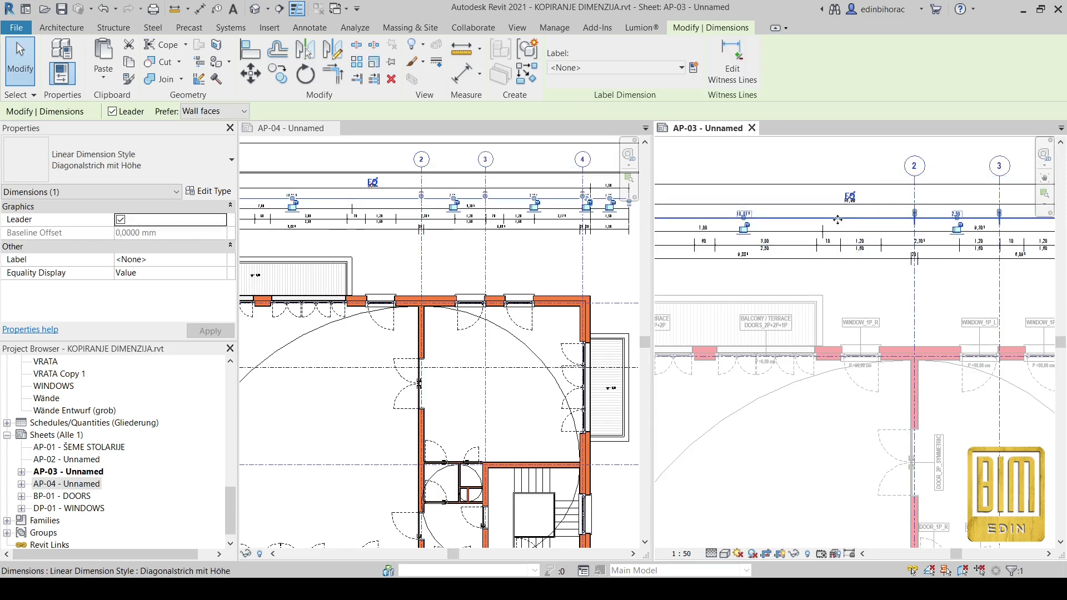
{"action": "left_click", "coordinate": [212, 192]}
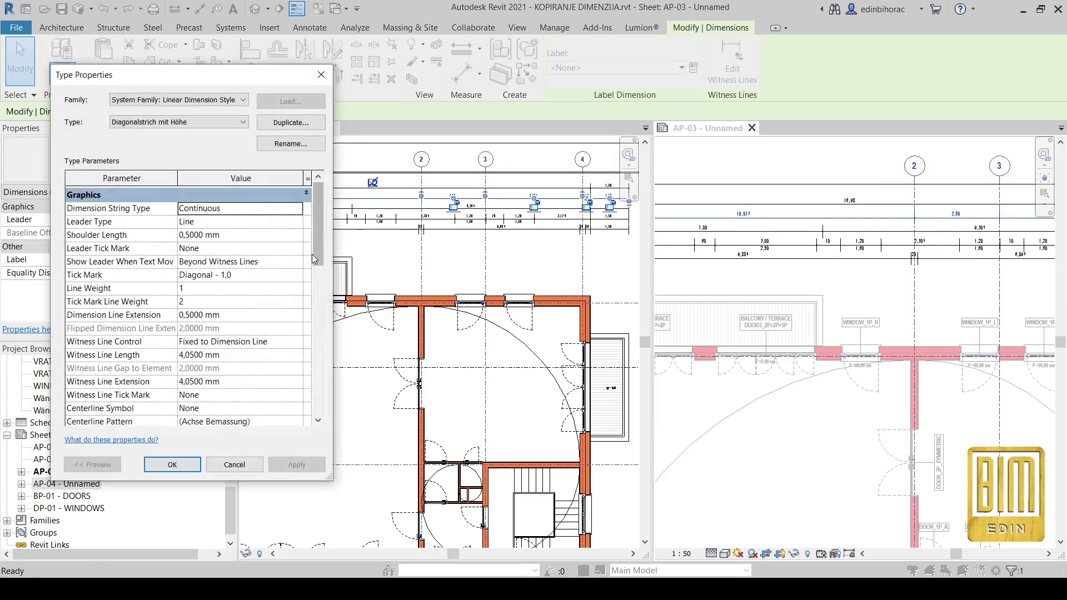
{"action": "scroll", "coordinate": [235, 313], "scroll_direction": "down", "scroll_amount": 6}
{"action": "left_click", "coordinate": [235, 313]}
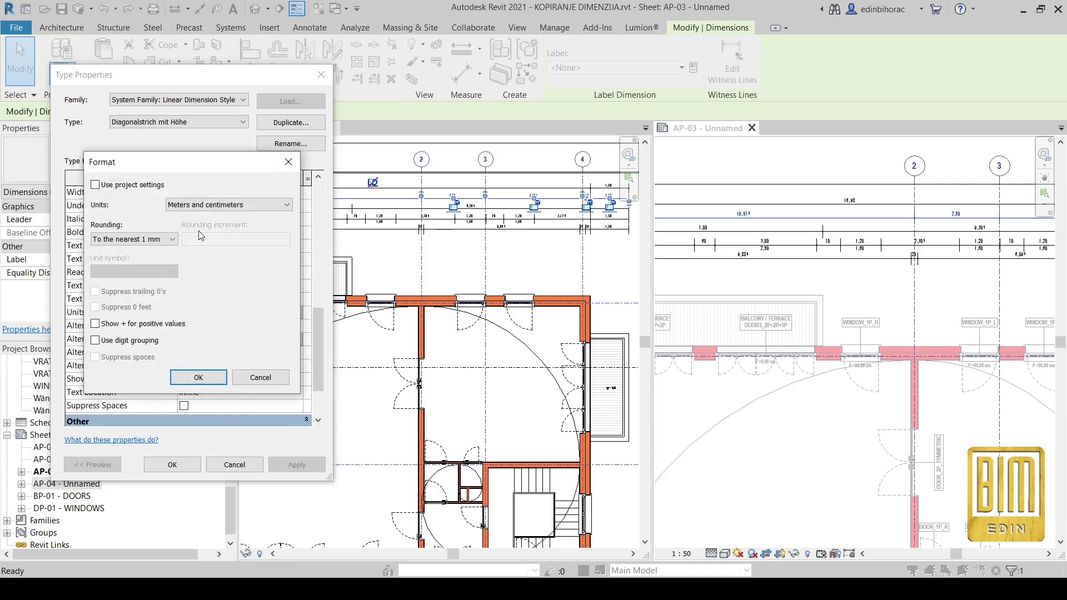
{"action": "left_click", "coordinate": [211, 209]}
{"action": "left_click", "coordinate": [187, 217]}
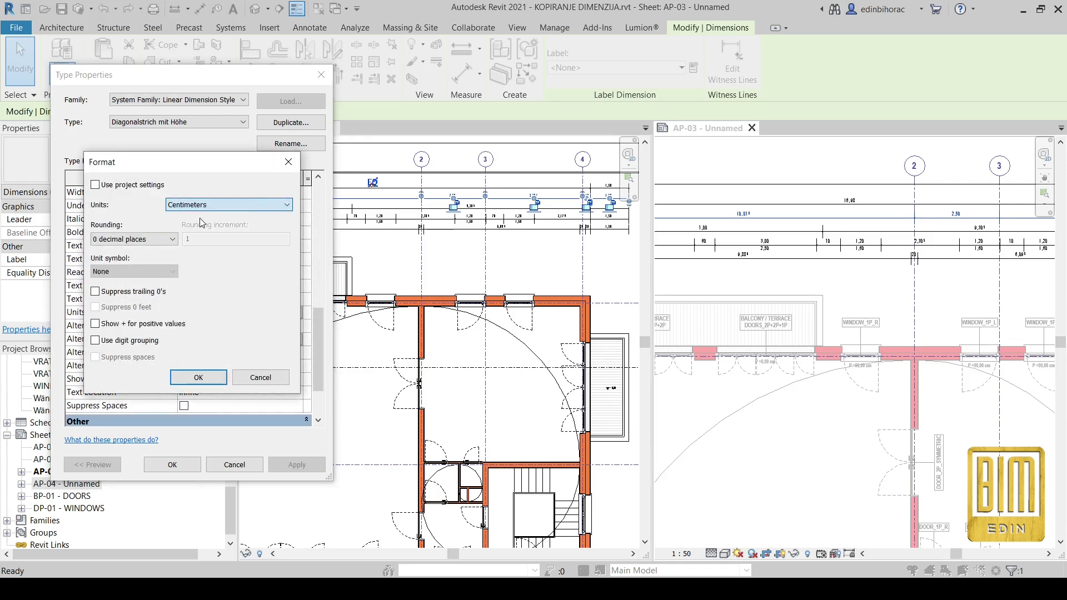
{"action": "left_click", "coordinate": [149, 240]}
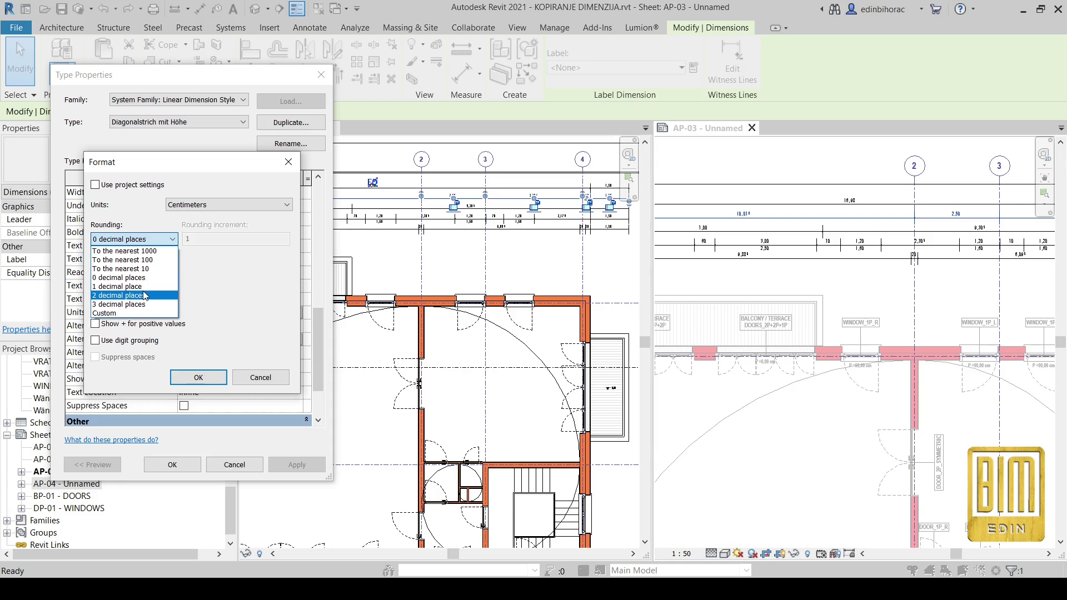
{"action": "left_click", "coordinate": [137, 244]}
{"action": "left_click", "coordinate": [198, 378]}
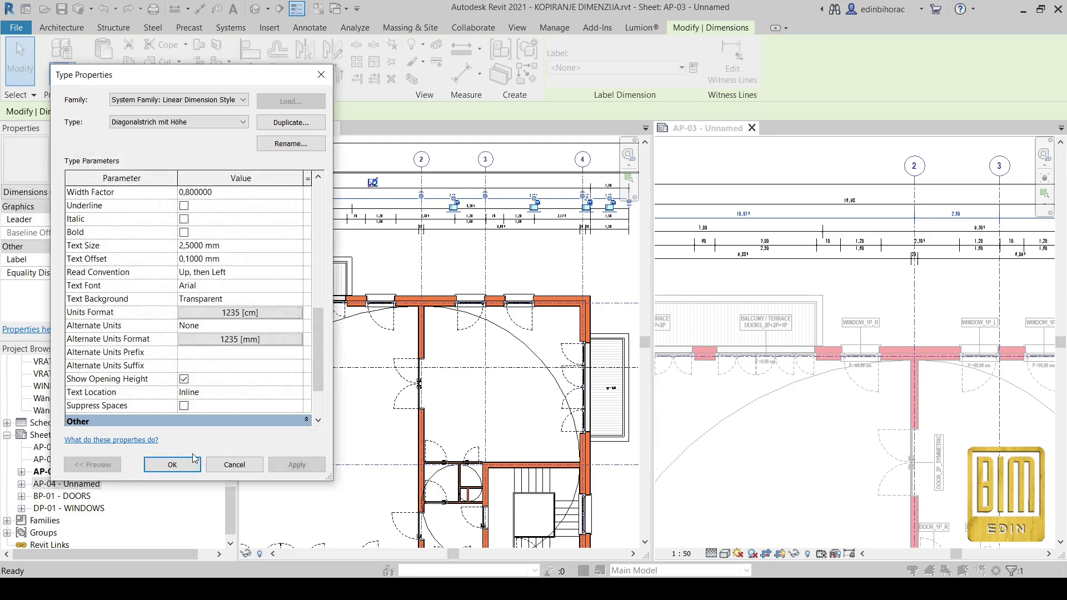
{"action": "left_click", "coordinate": [172, 465]}
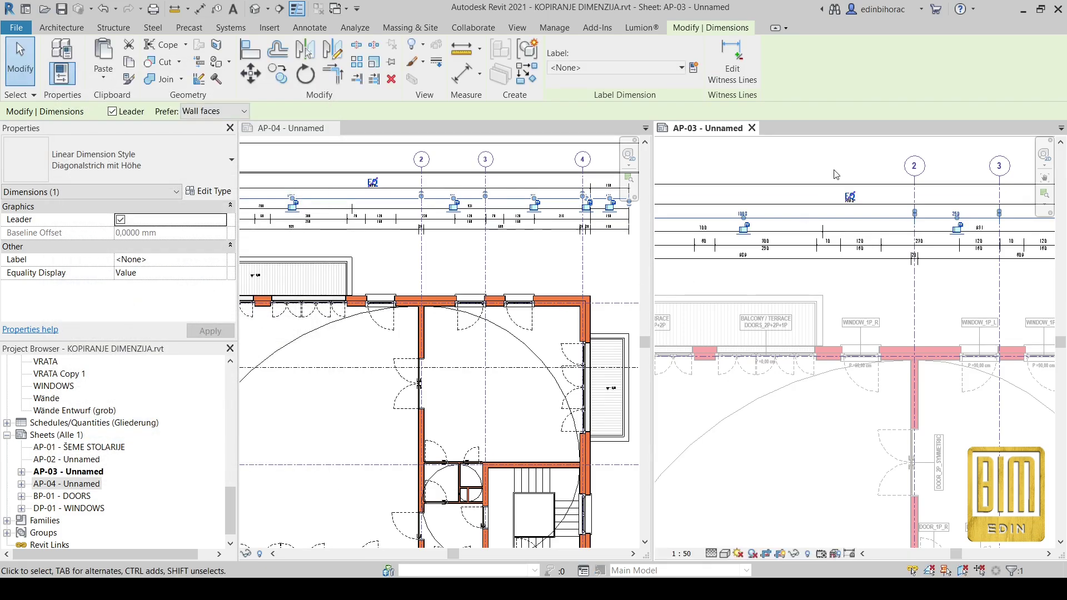
{"action": "left_click", "coordinate": [857, 154]}
- Set the distance between grids 2 and 3 on sheet AP-03 to 200 cm, and finally 260 cm
{"action": "scroll", "coordinate": [963, 227], "scroll_direction": "up", "scroll_amount": 3}
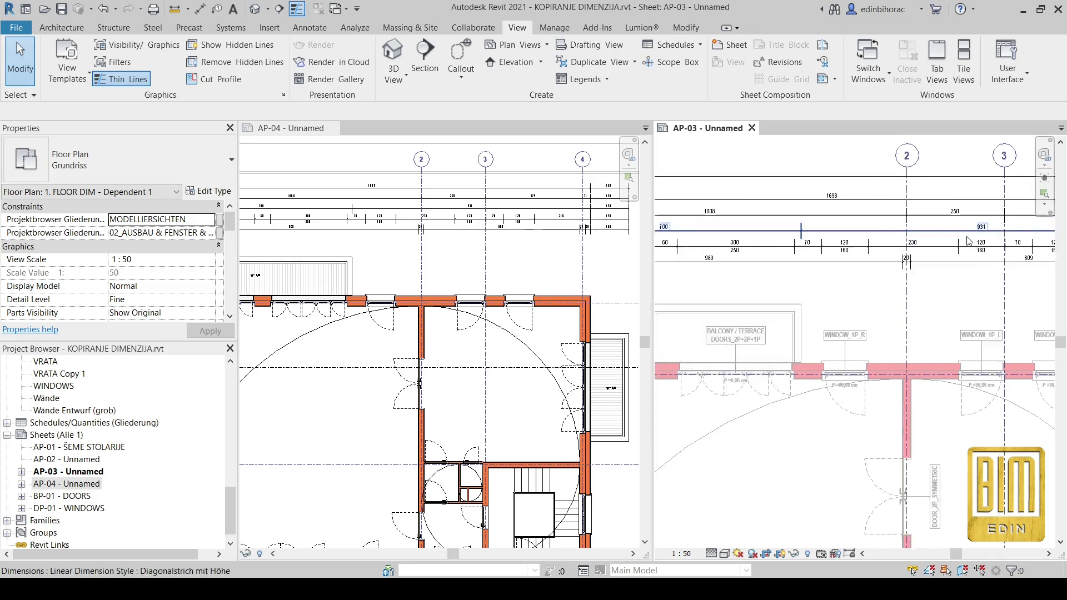
{"action": "left_click", "coordinate": [876, 196]}
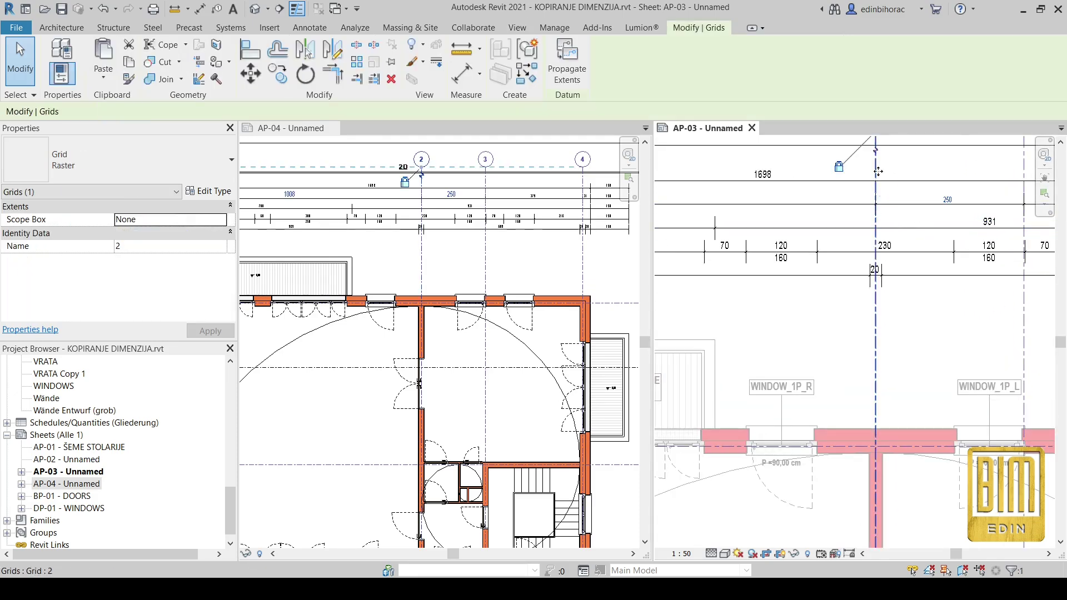
{"action": "left_click", "coordinate": [944, 194]}
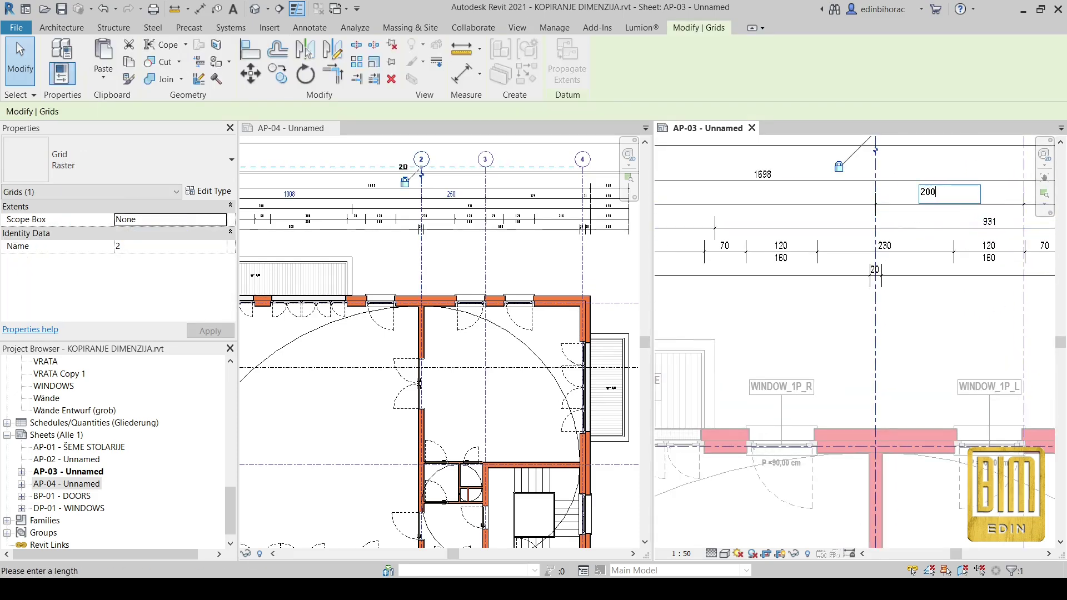
{"action": "key", "text": "Return"}
{"action": "scroll", "coordinate": [807, 318], "scroll_direction": "down", "scroll_amount": 3}
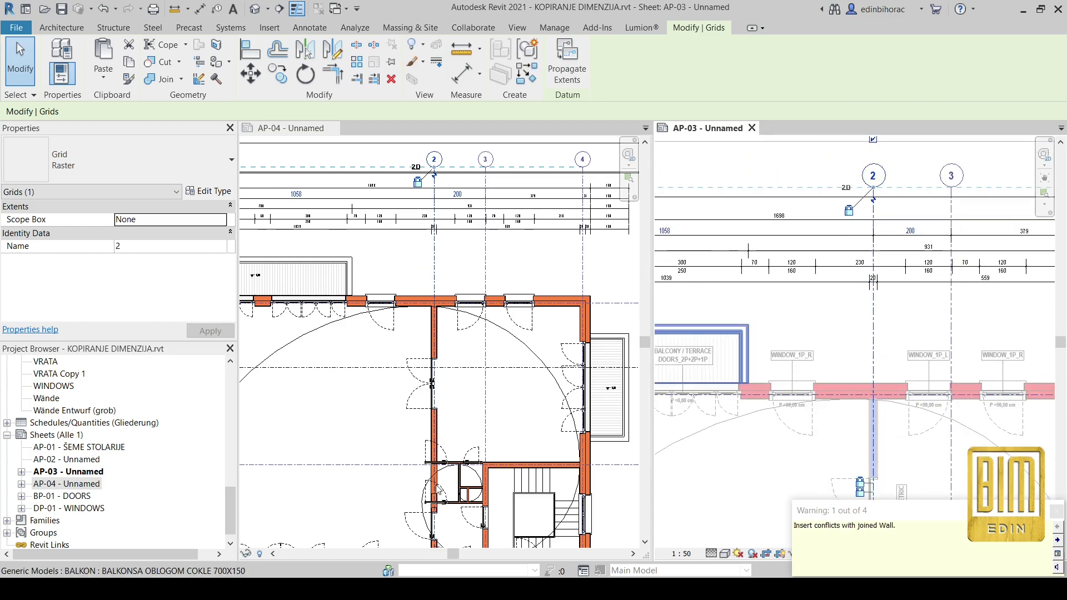
{"action": "left_click", "coordinate": [907, 231]}
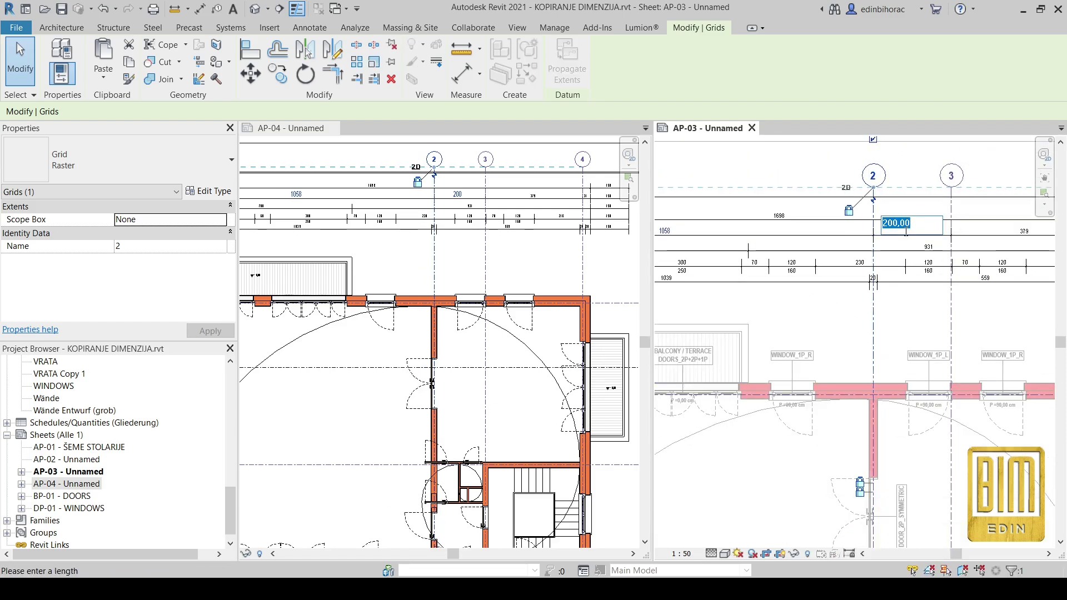
{"action": "key", "text": "Return"}
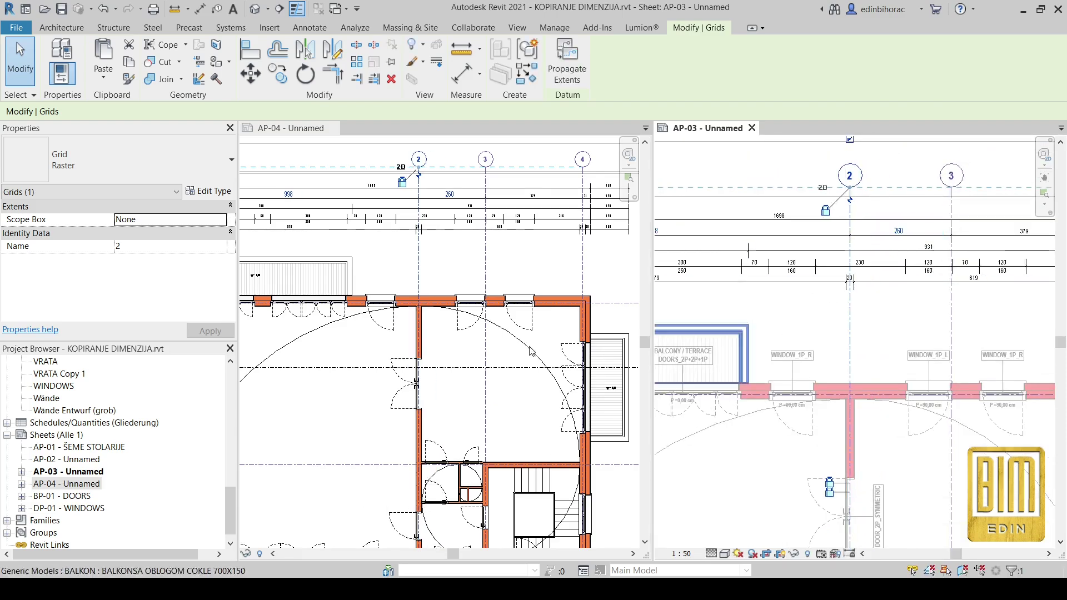
- Undo the grid 2 moves and the units change of the dimension style
{"action": "left_click", "coordinate": [454, 256]}
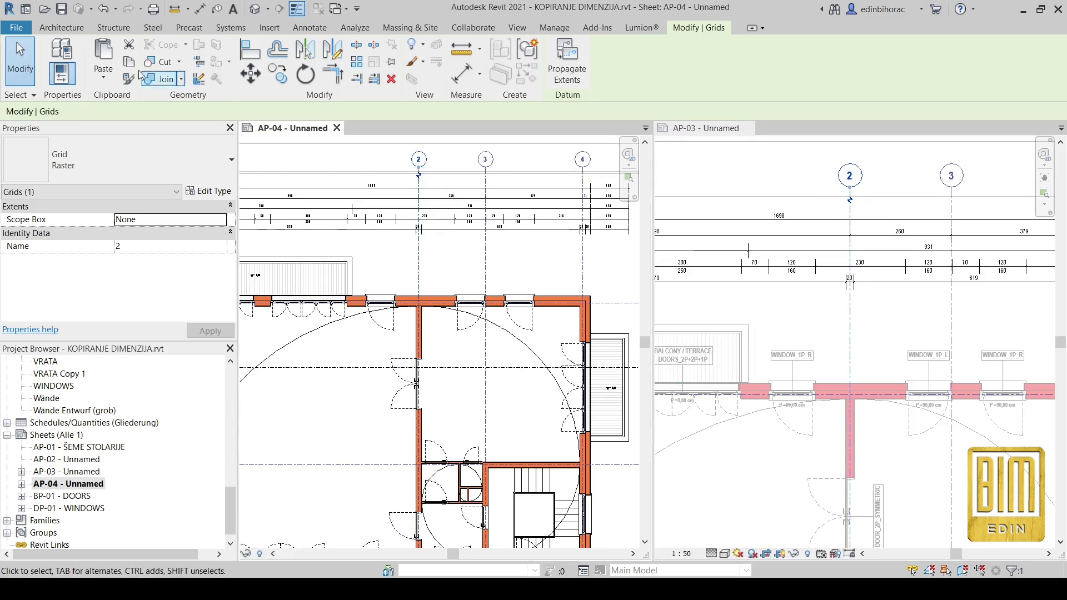
{"action": "left_click", "coordinate": [102, 13]}
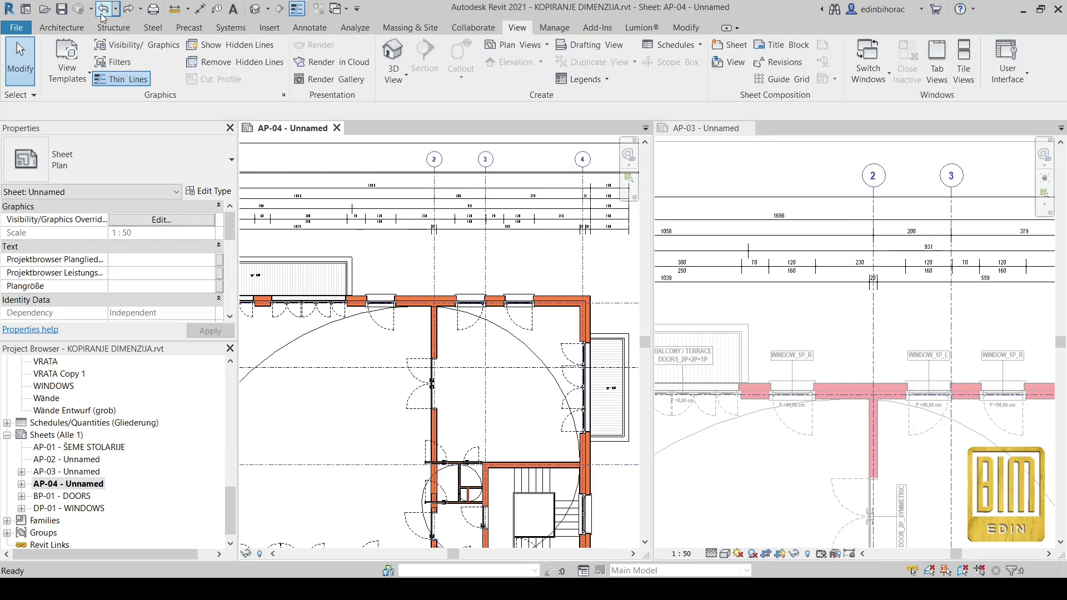
{"action": "left_click", "coordinate": [102, 13]}
{"action": "left_click", "coordinate": [102, 13]}
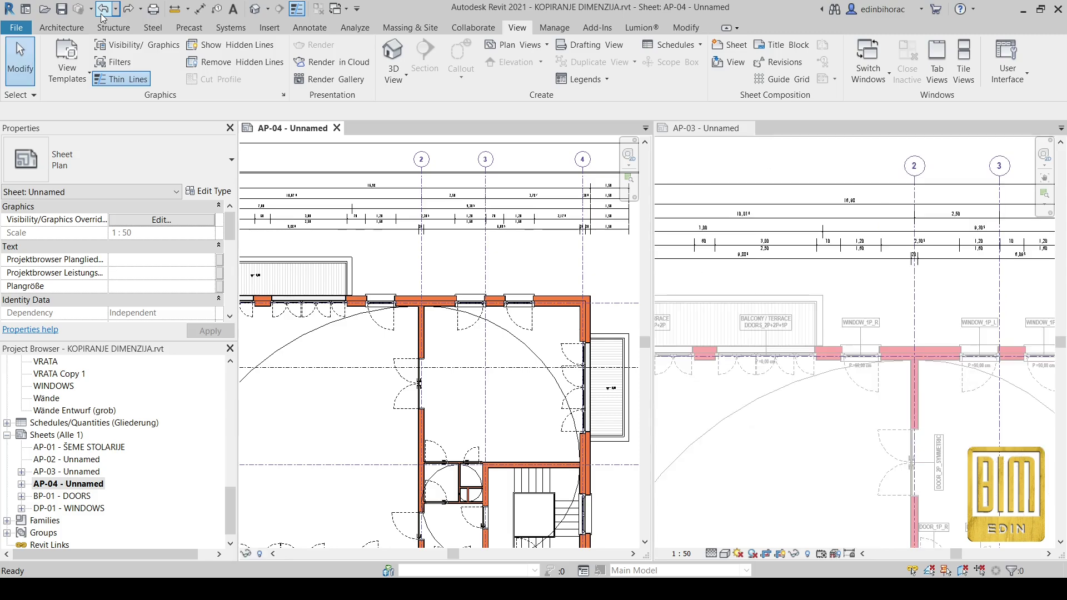
{"action": "left_click", "coordinate": [102, 13]}
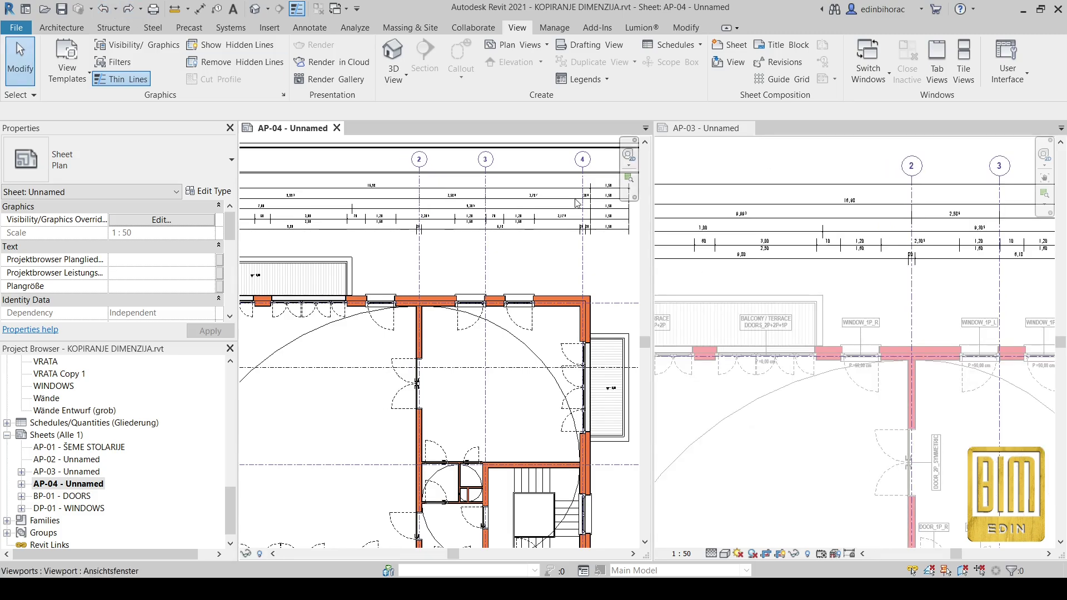
- Deactivate the 1. FLOOR DIM viewport on sheet AP-03 and close sheet AP-04
{"action": "scroll", "coordinate": [707, 234], "scroll_direction": "down", "scroll_amount": 2}
{"action": "scroll", "coordinate": [466, 274], "scroll_direction": "down", "scroll_amount": 4}
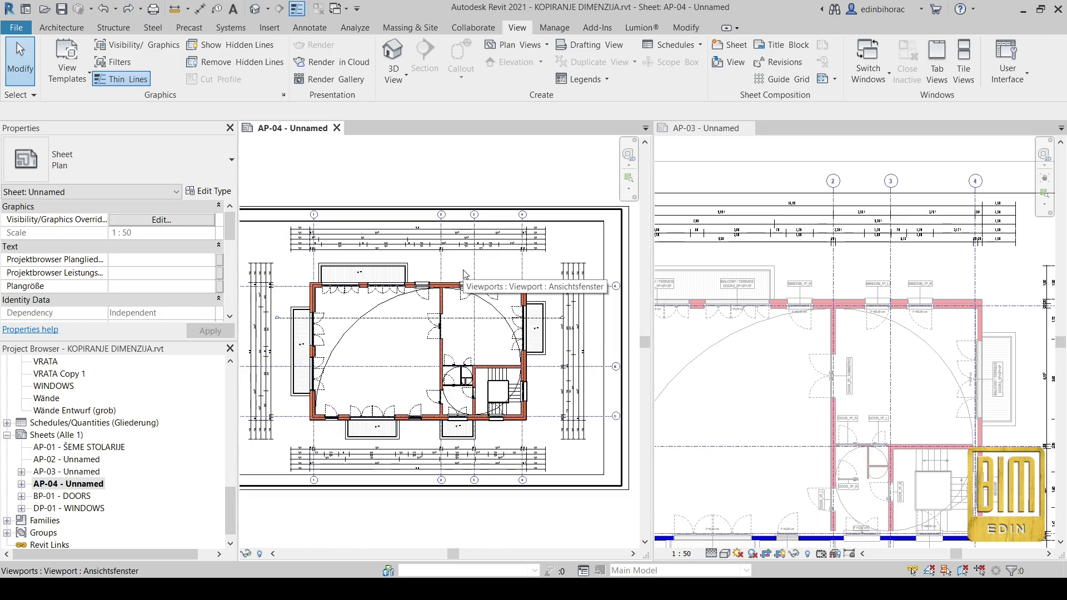
{"action": "scroll", "coordinate": [856, 478], "scroll_direction": "down", "scroll_amount": 4}
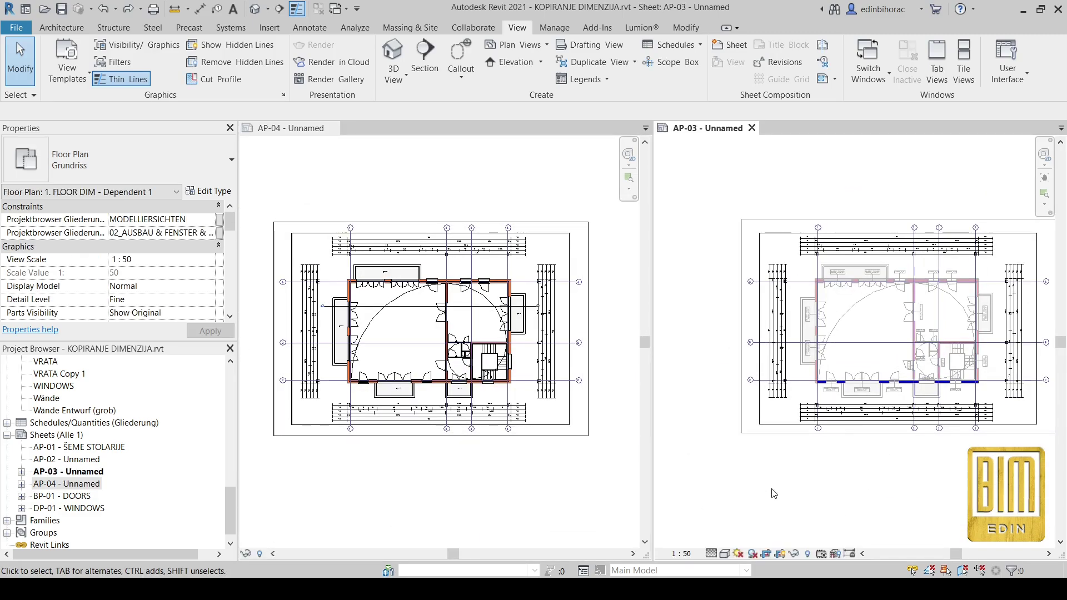
{"action": "double_click", "coordinate": [774, 493]}
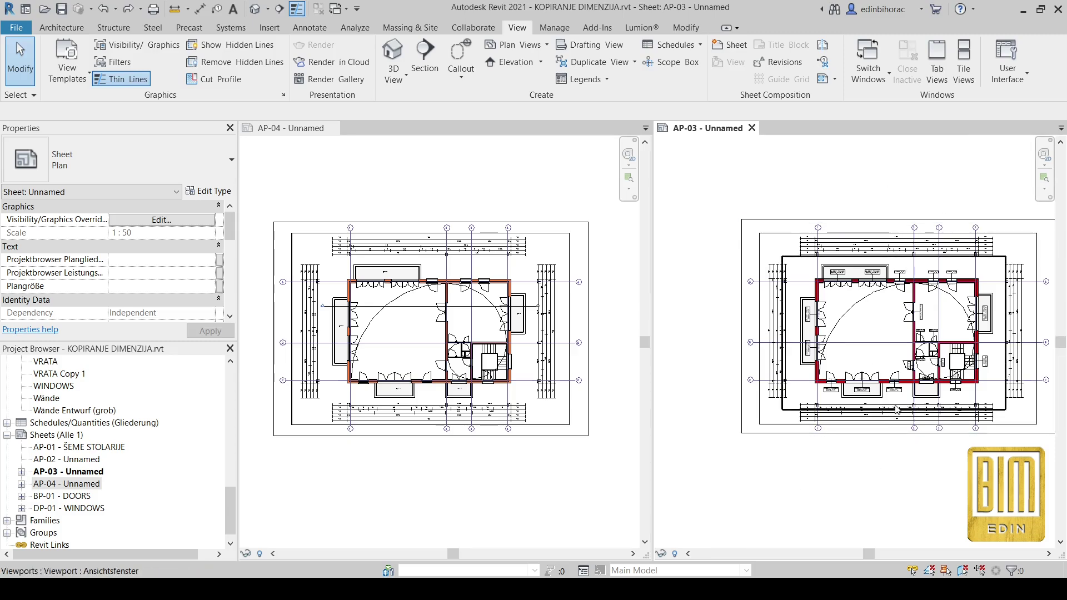
{"action": "scroll", "coordinate": [896, 405], "scroll_direction": "up", "scroll_amount": 2}
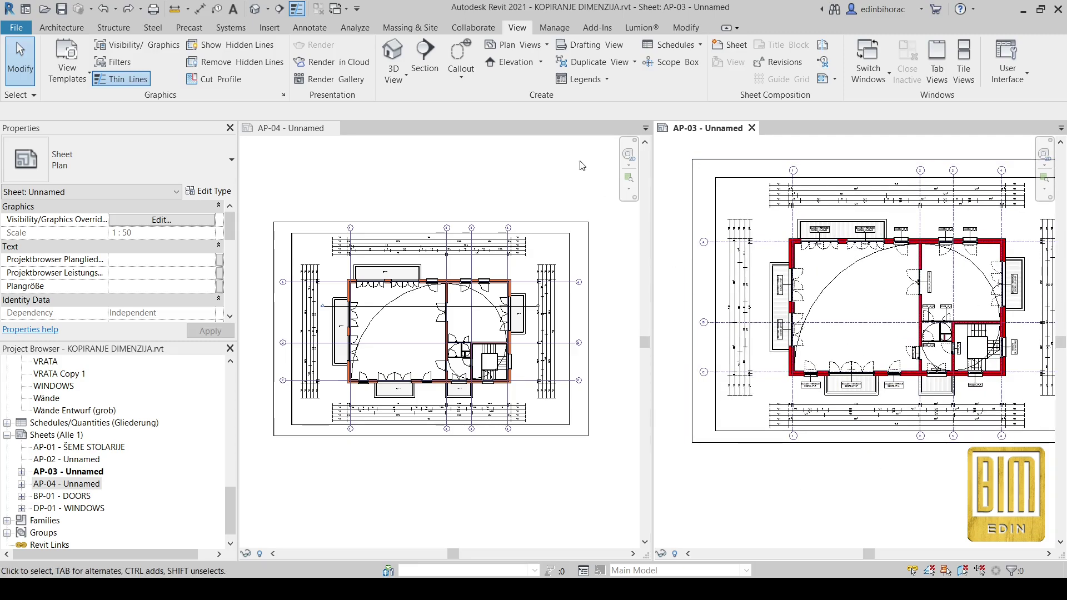
{"action": "left_click", "coordinate": [333, 127]}
{"action": "scroll", "coordinate": [517, 313], "scroll_direction": "up", "scroll_amount": 3}
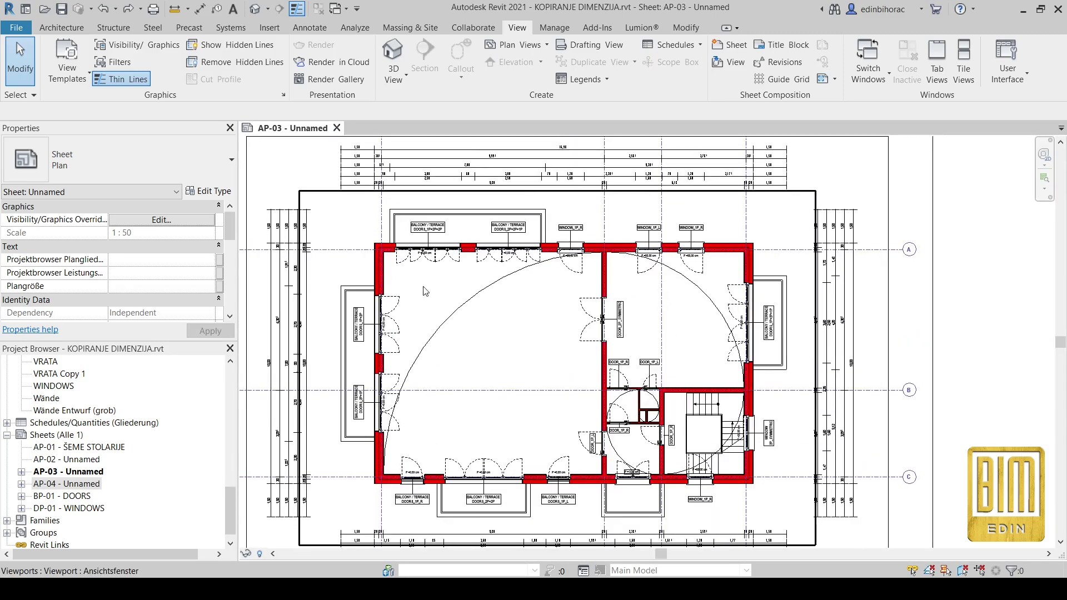
- Turn off Thin Lines and reopen sheet AP-04 to view its floor plan and dimensions
{"action": "mouse_move", "coordinate": [444, 312]}
{"action": "middle_mouse_down"}
{"action": "mouse_move", "coordinate": [548, 317]}
{"action": "mouse_move", "coordinate": [576, 353]}
{"action": "mouse_move", "coordinate": [571, 344]}
{"action": "middle_mouse_up"}
{"action": "key", "text": "t"}
{"action": "key", "text": "l"}
{"action": "scroll", "coordinate": [576, 352], "scroll_direction": "down", "scroll_amount": 3}
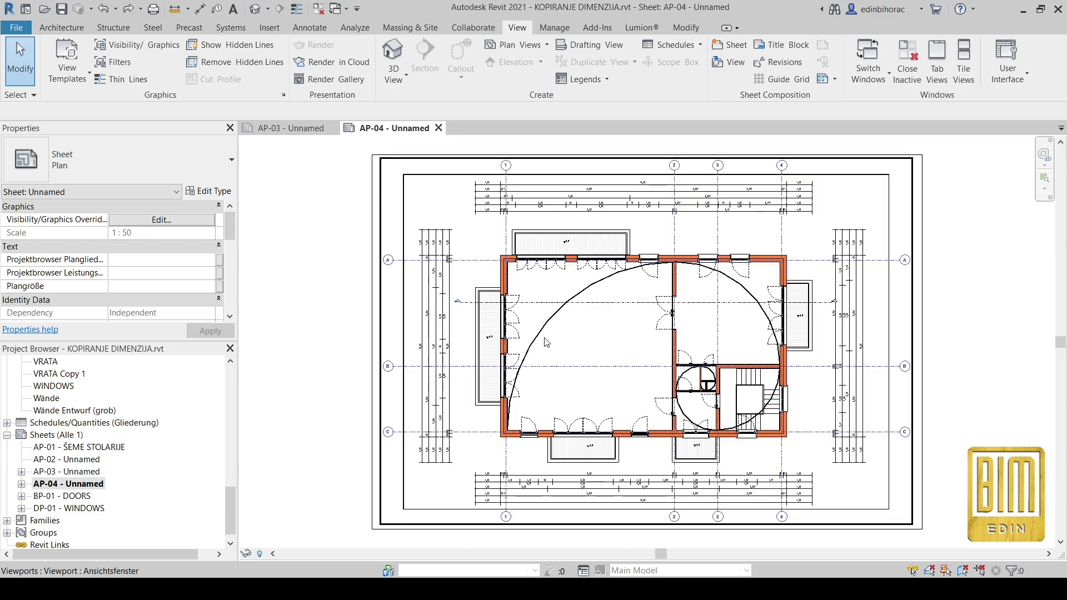
{"action": "scroll", "coordinate": [613, 350], "scroll_direction": "up", "scroll_amount": 2}
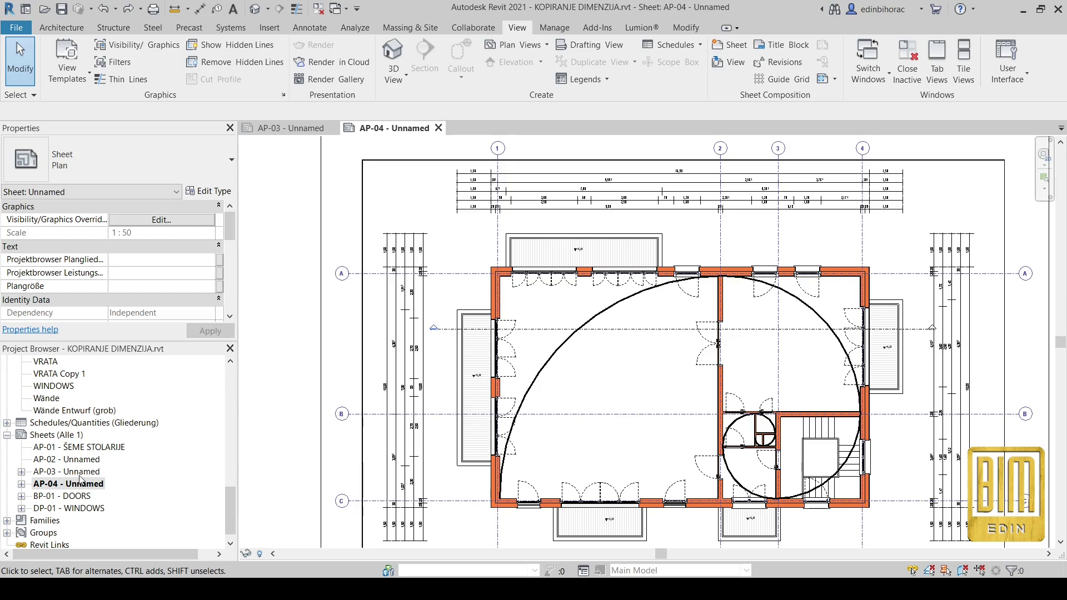
- Open the parent 1. FLOOR DIM floor plan and show the upper dimension chains around grids 2 to 4
{"action": "scroll", "coordinate": [81, 477], "scroll_direction": "up", "scroll_amount": 6}
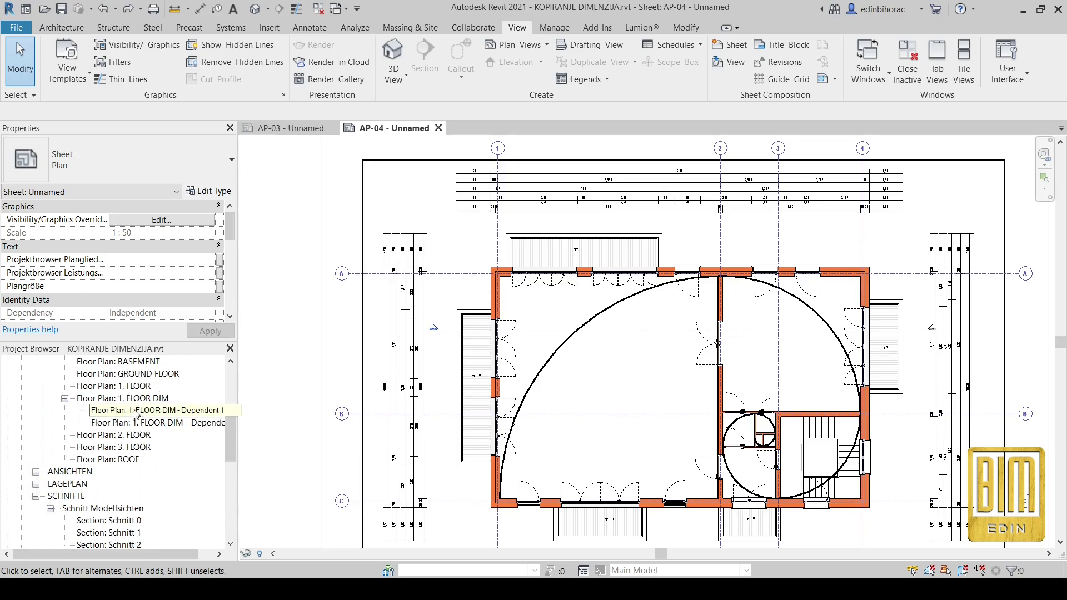
{"action": "left_click", "coordinate": [128, 399]}
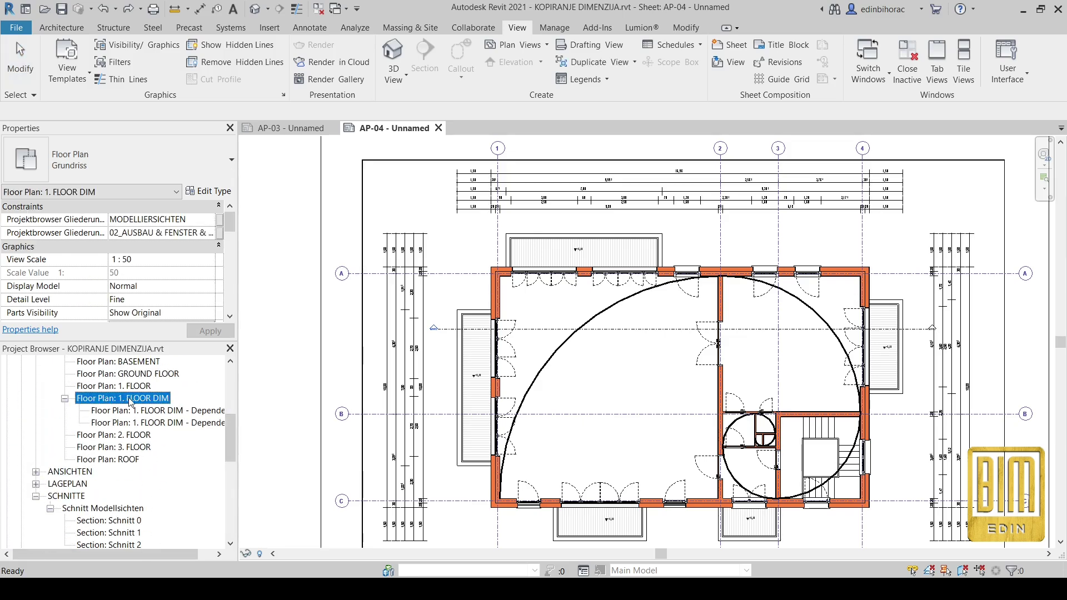
{"action": "double_click", "coordinate": [132, 402]}
{"action": "scroll", "coordinate": [754, 252], "scroll_direction": "up", "scroll_amount": 2}
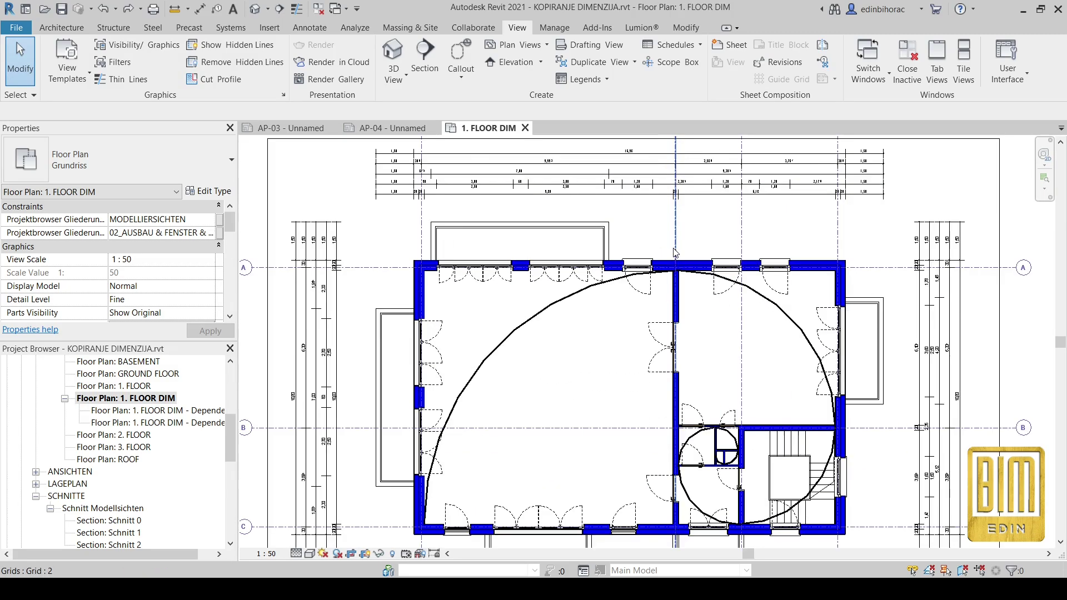
{"action": "middle_click_drag", "start_coordinate": [758, 243], "coordinate": [754, 253]}
{"action": "scroll", "coordinate": [753, 252], "scroll_direction": "up", "scroll_amount": 3}
{"action": "middle_click_drag", "start_coordinate": [687, 269], "coordinate": [688, 306]}
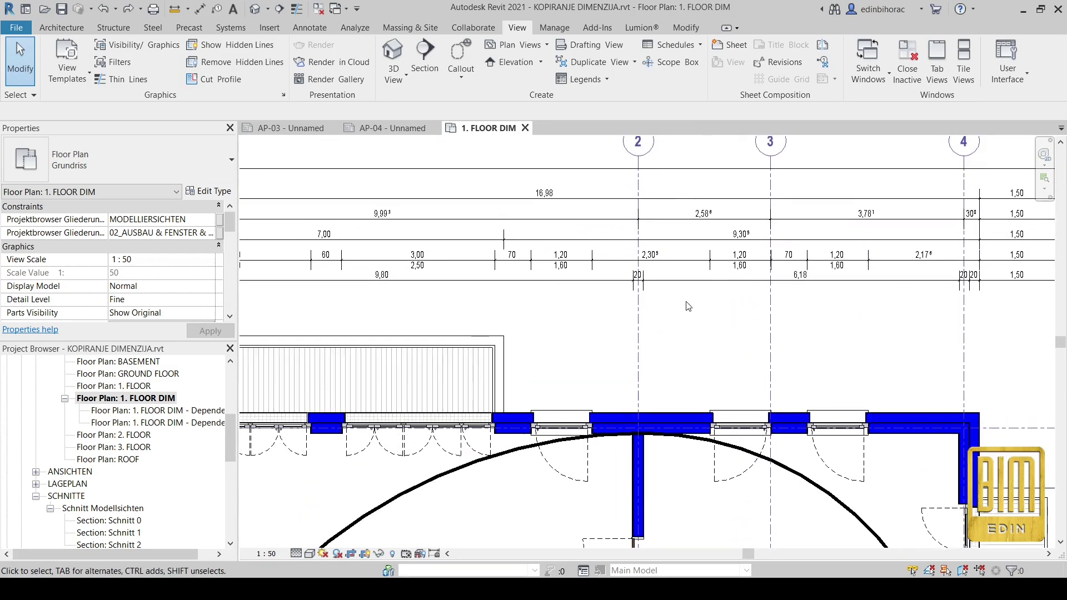
- Check the length format in the project units without changing it
{"action": "key", "text": "n"}
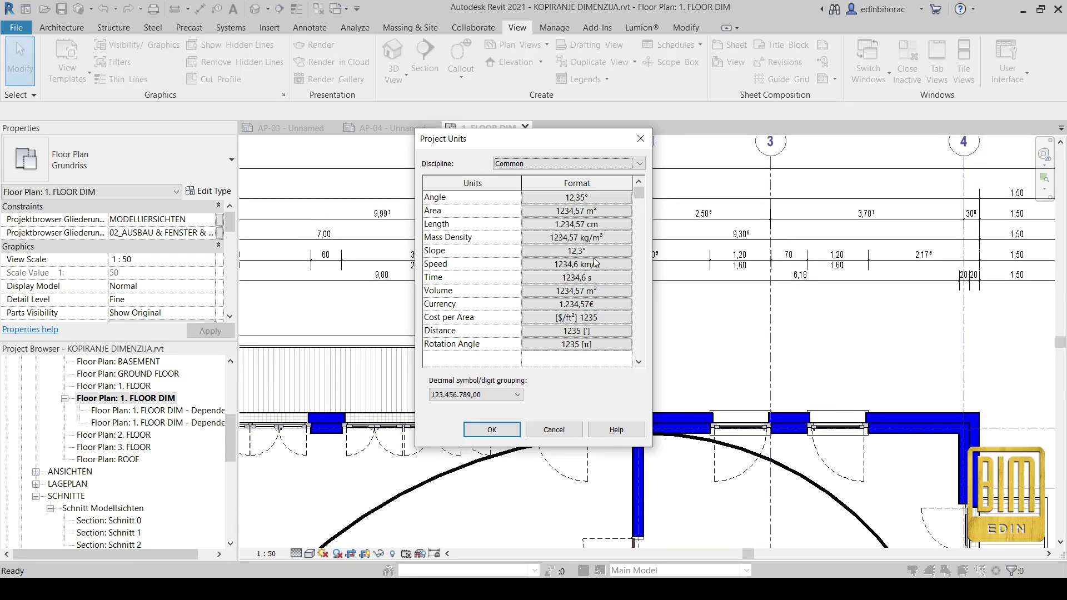
{"action": "left_click", "coordinate": [578, 225]}
{"action": "left_click", "coordinate": [601, 392]}
{"action": "left_click", "coordinate": [641, 139]}
- Change the units format of the Diagonalstrich mit Höhe dimension style to centimeters with 0 decimal places
{"action": "left_click", "coordinate": [639, 214]}
{"action": "left_click", "coordinate": [209, 192]}
{"action": "scroll", "coordinate": [225, 285], "scroll_direction": "down", "scroll_amount": 8}
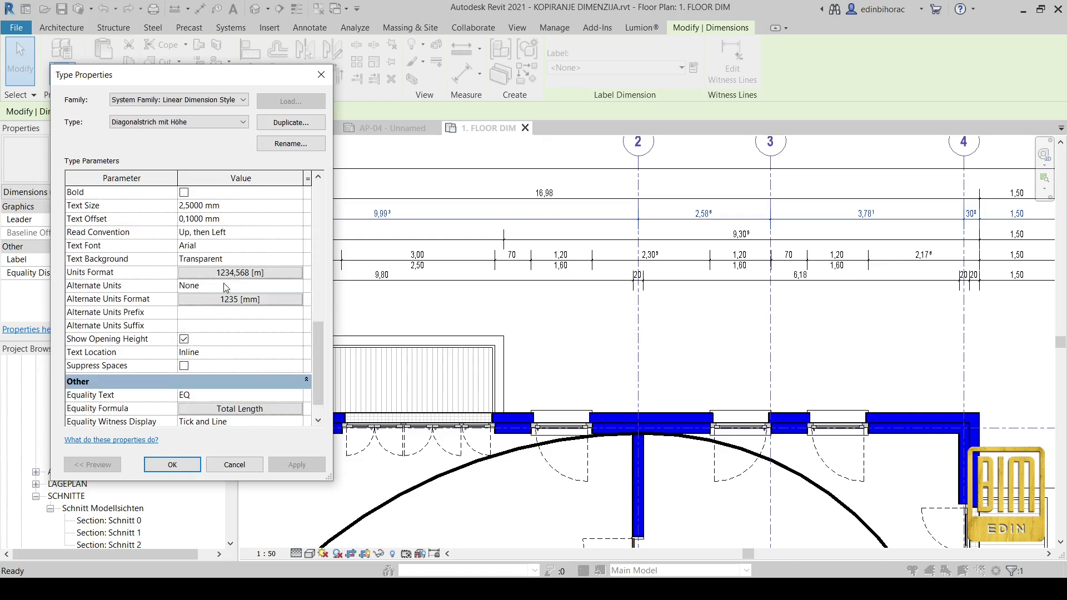
{"action": "left_click", "coordinate": [233, 272]}
{"action": "left_click", "coordinate": [202, 205]}
{"action": "left_click", "coordinate": [204, 219]}
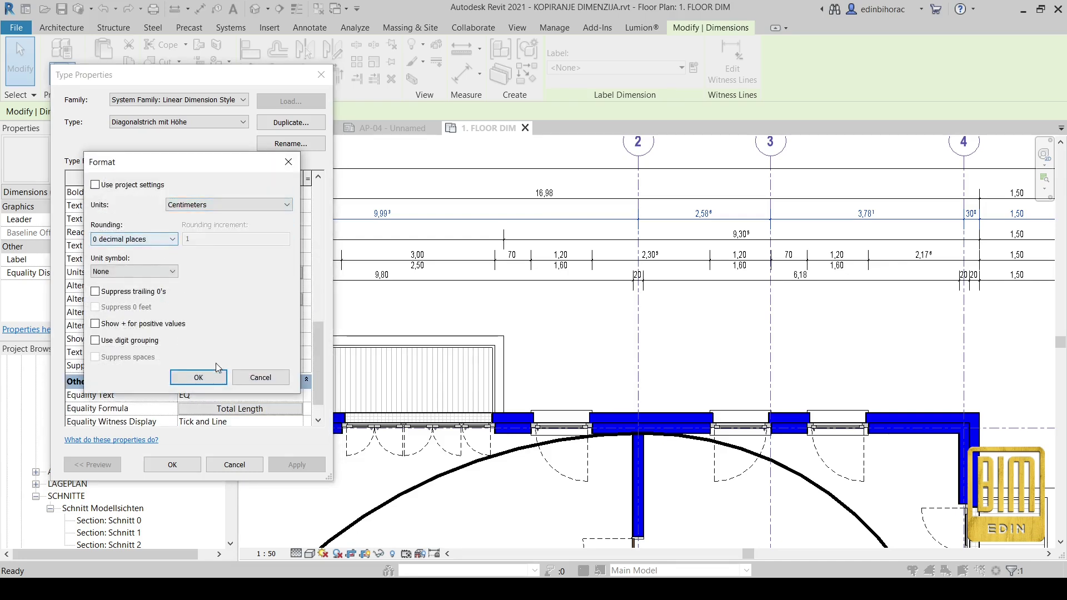
{"action": "left_click", "coordinate": [199, 377]}
{"action": "left_click", "coordinate": [173, 464]}
{"action": "key", "text": "Escape"}
- Set the upper opening-chain dimension beside the window between grids 2 and 3 to 225 cm, moving that window
{"action": "scroll", "coordinate": [683, 183], "scroll_direction": "down", "scroll_amount": 2}
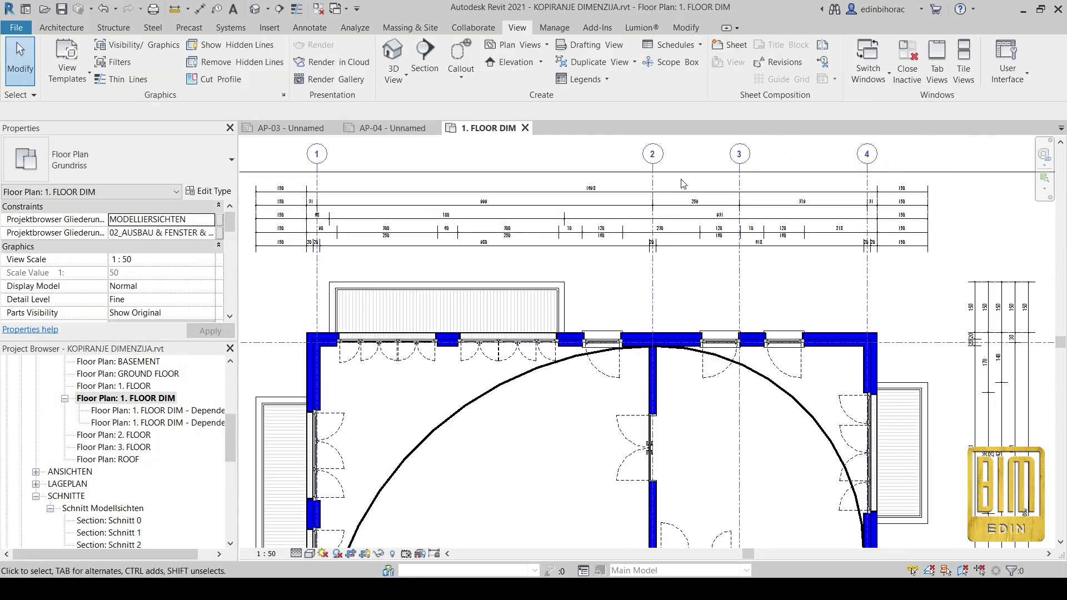
{"action": "left_click", "coordinate": [720, 340]}
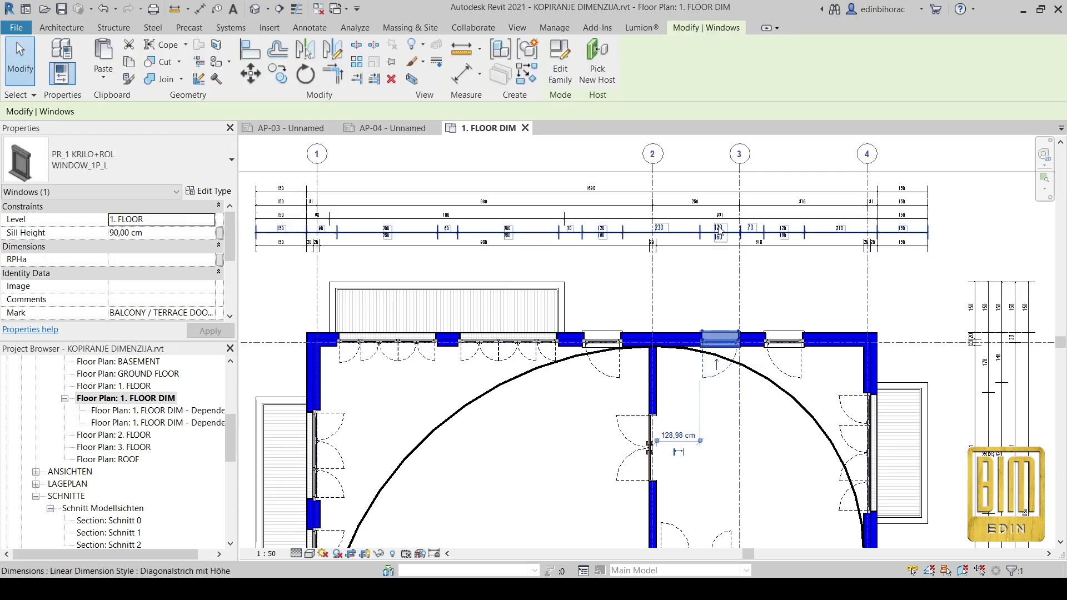
{"action": "left_click", "coordinate": [666, 229]}
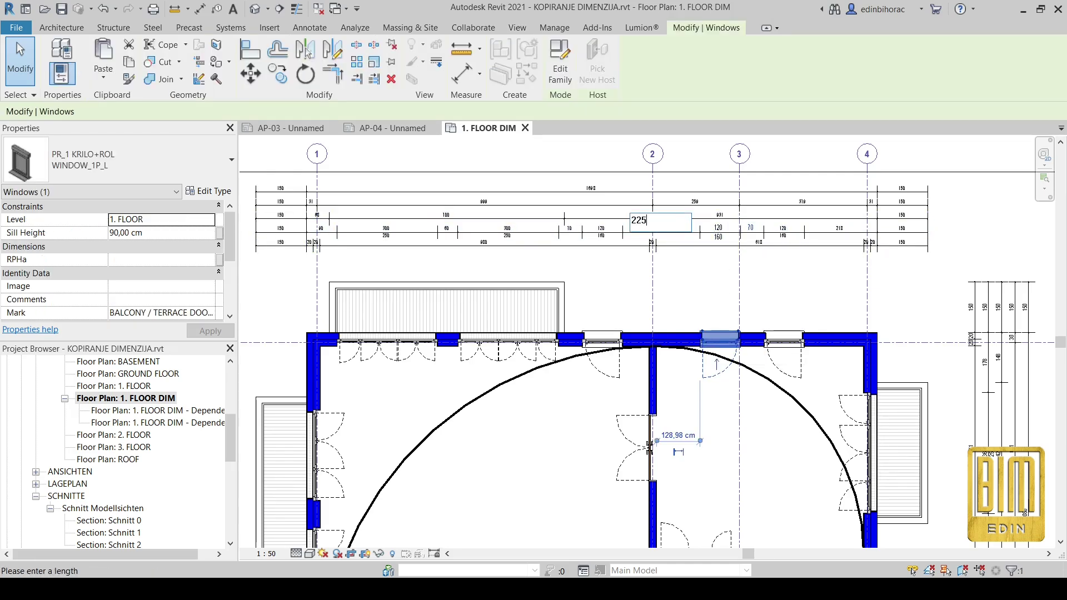
{"action": "type", "text": "225"}
{"action": "key", "text": "Return"}
{"action": "left_click", "coordinate": [764, 285]}
- Open the Dependent 1 and Dependent 2 views of 1. FLOOR DIM and inspect the upper dimension chains in Dependent 2
{"action": "double_click", "coordinate": [142, 411]}
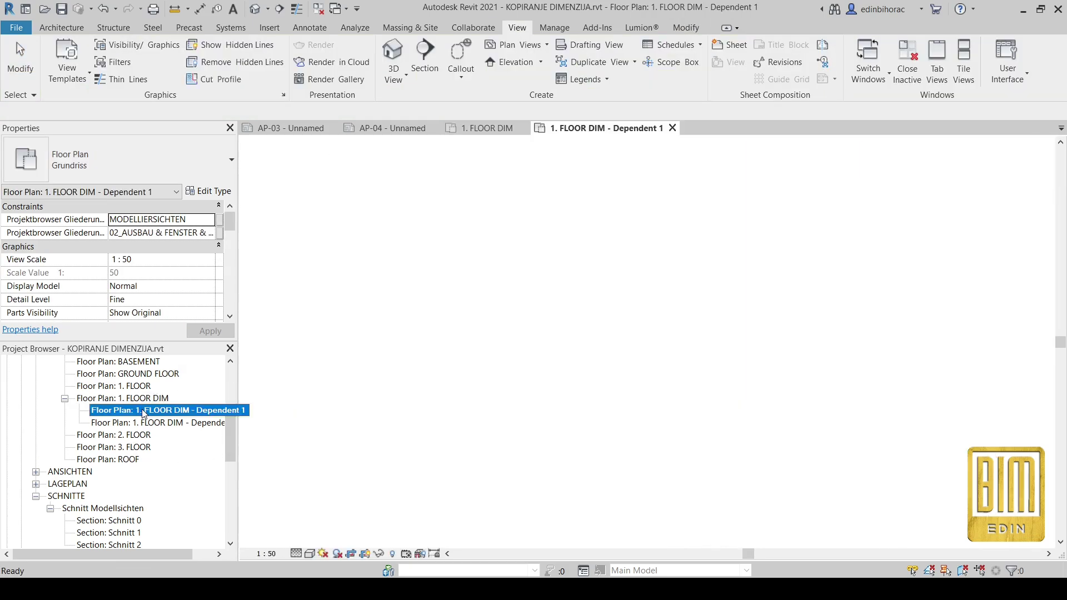
{"action": "left_click", "coordinate": [173, 423]}
{"action": "double_click", "coordinate": [173, 424]}
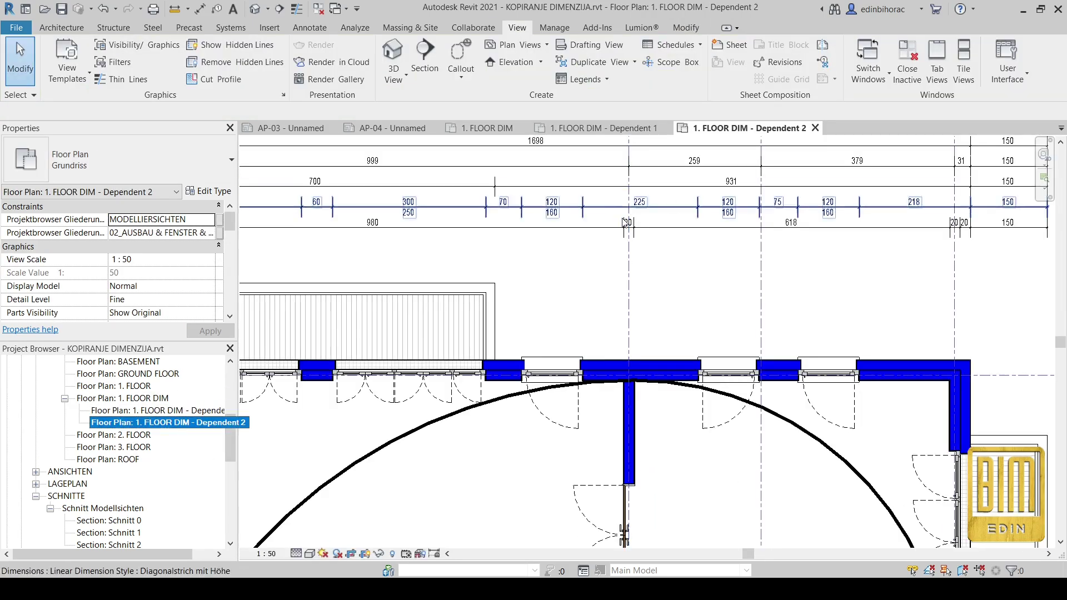
{"action": "scroll", "coordinate": [617, 218], "scroll_direction": "up", "scroll_amount": 5}
{"action": "scroll", "coordinate": [616, 219], "scroll_direction": "down", "scroll_amount": 5}
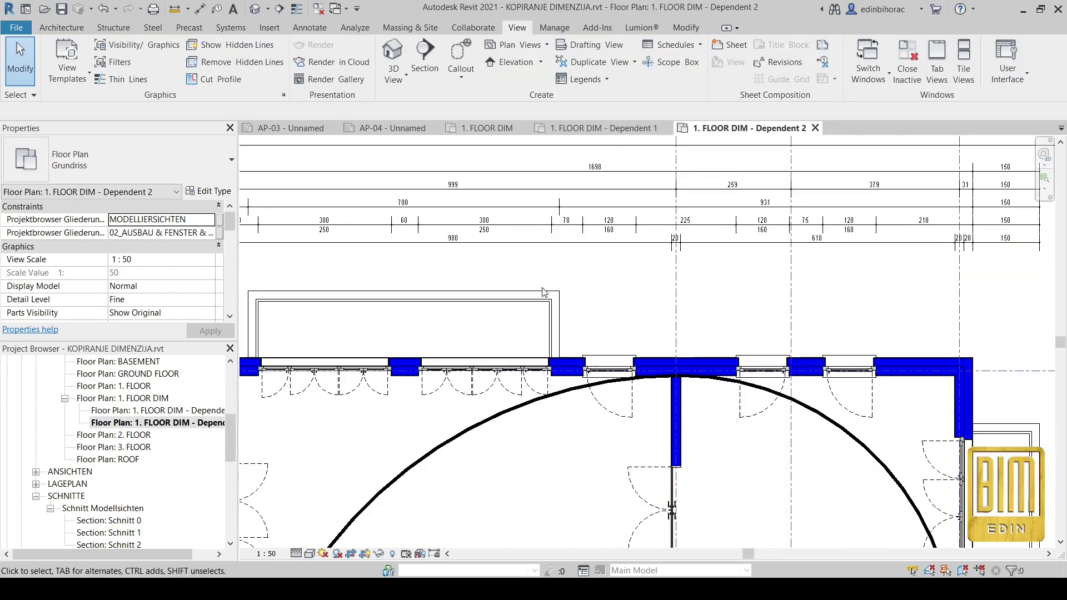
- Move the upper wall's balcony door nearer grid 2 by setting its distance to the neighbouring balcony door to 80 cm, and finally to 40 cm
{"action": "left_click", "coordinate": [589, 379]}
{"action": "scroll", "coordinate": [550, 228], "scroll_direction": "up", "scroll_amount": 2}
{"action": "scroll", "coordinate": [543, 231], "scroll_direction": "up", "scroll_amount": 2}
{"action": "left_click", "coordinate": [542, 229]}
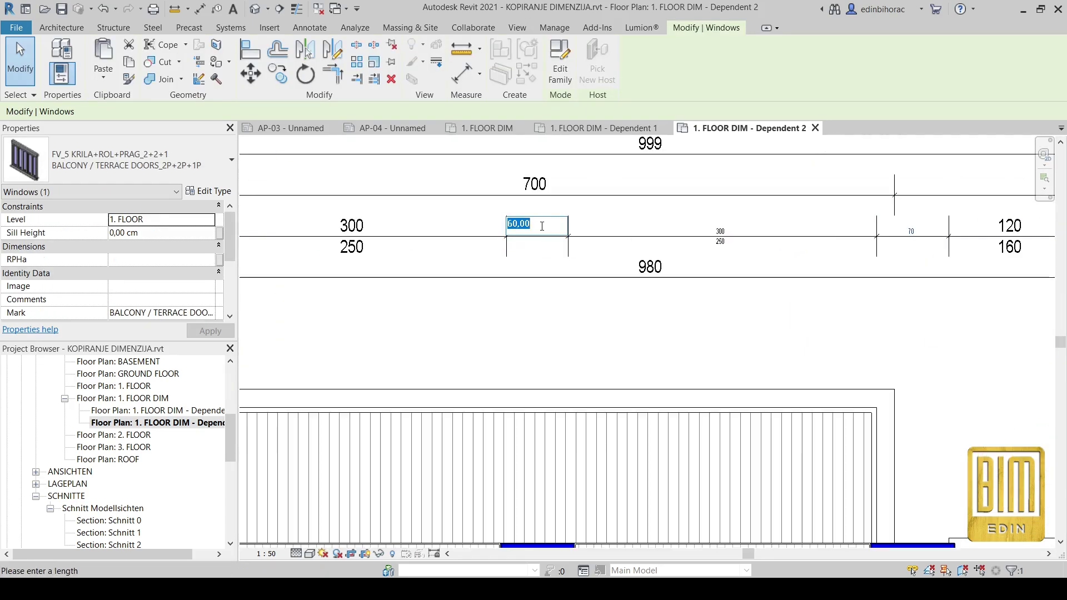
{"action": "type", "text": "80"}
{"action": "scroll", "coordinate": [542, 230], "scroll_direction": "down", "scroll_amount": 2}
{"action": "key", "text": "BackSpace"}
{"action": "key", "text": "BackSpace"}
{"action": "type", "text": "40"}
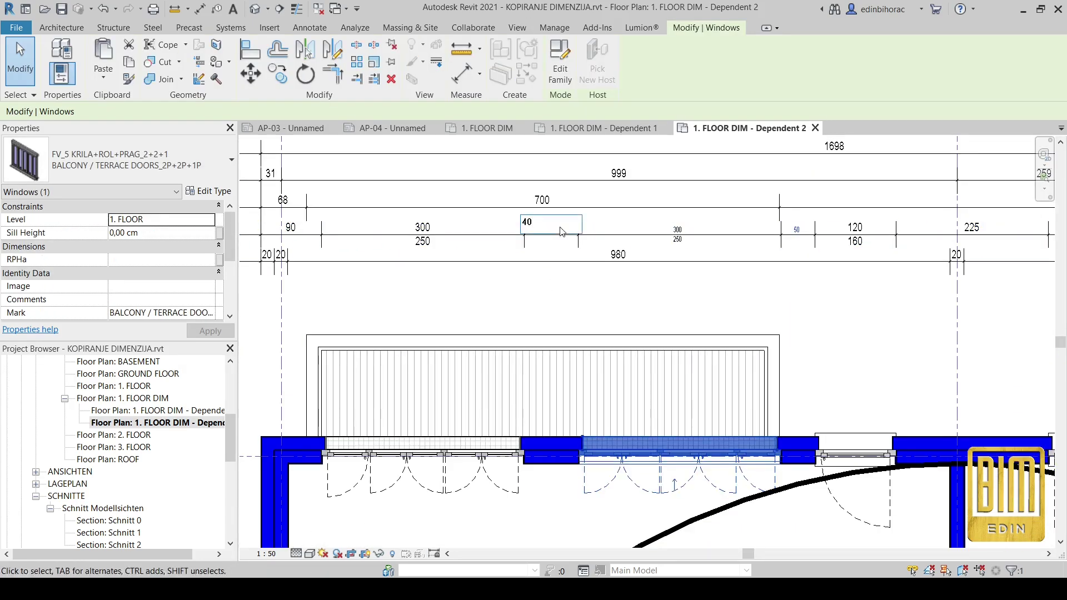
{"action": "key", "text": "Return"}
{"action": "key", "text": "Escape"}
{"action": "scroll", "coordinate": [533, 240], "scroll_direction": "up", "scroll_amount": 4}
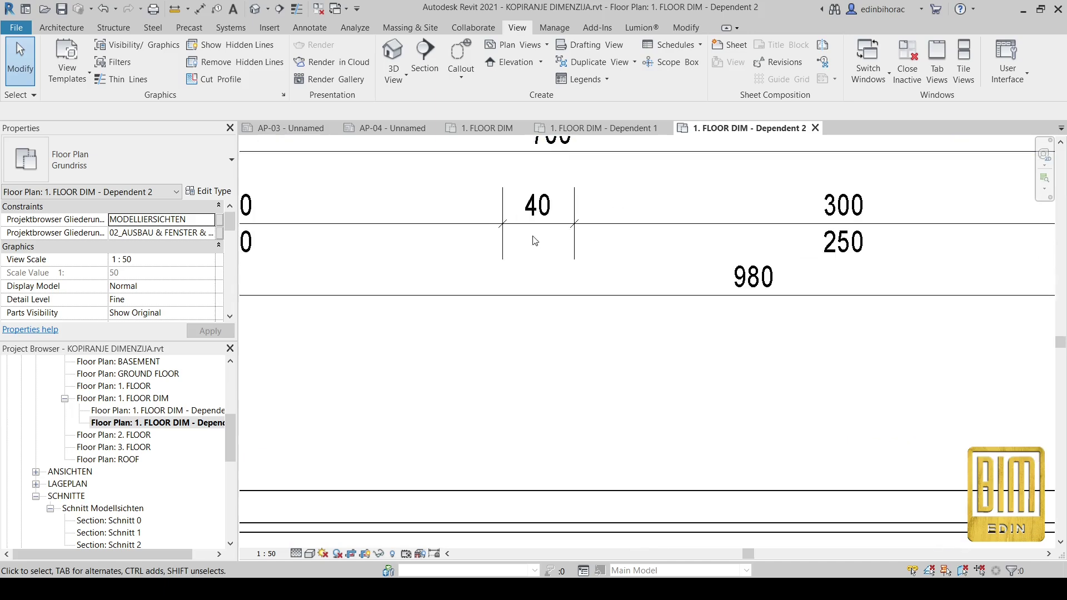